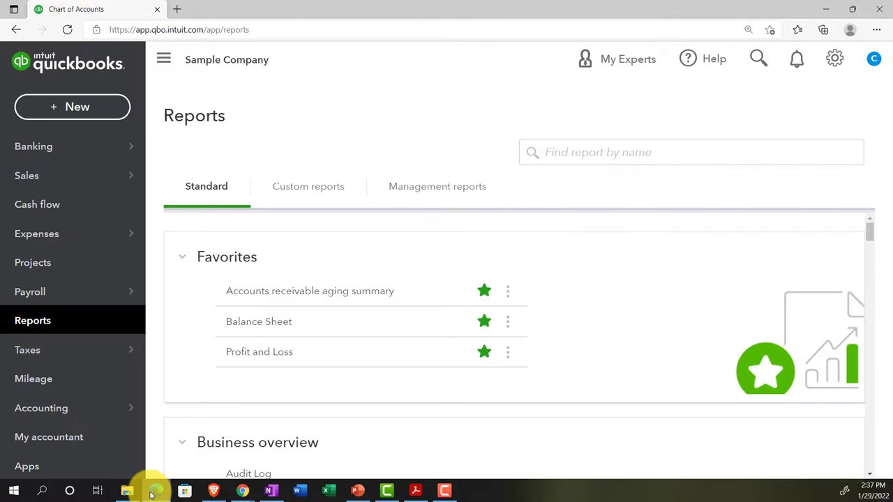
Step: Switch to Chrome with the Get Great Guitars company and duplicate its QuickBooks browser tab three times
click(152, 493)
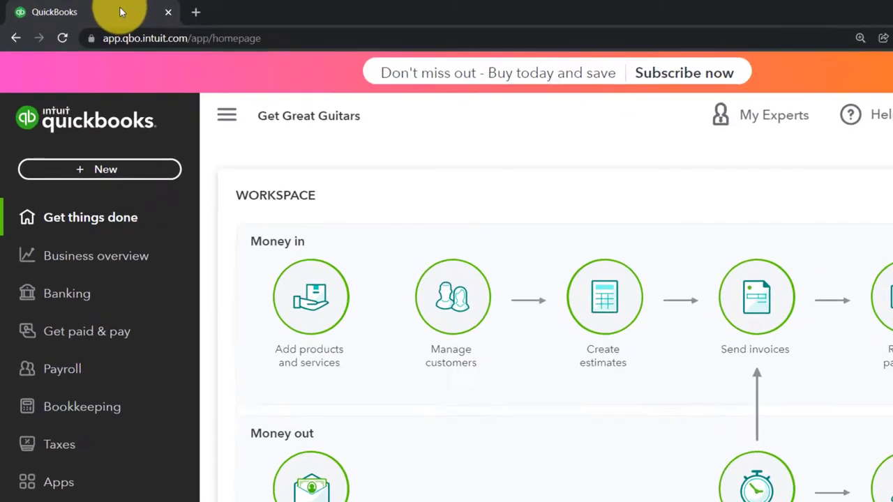
right_click(119, 10)
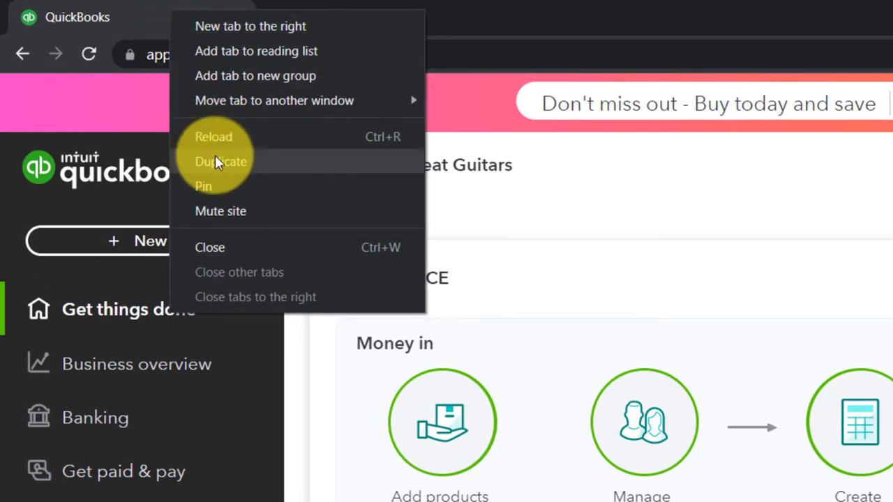
click(215, 156)
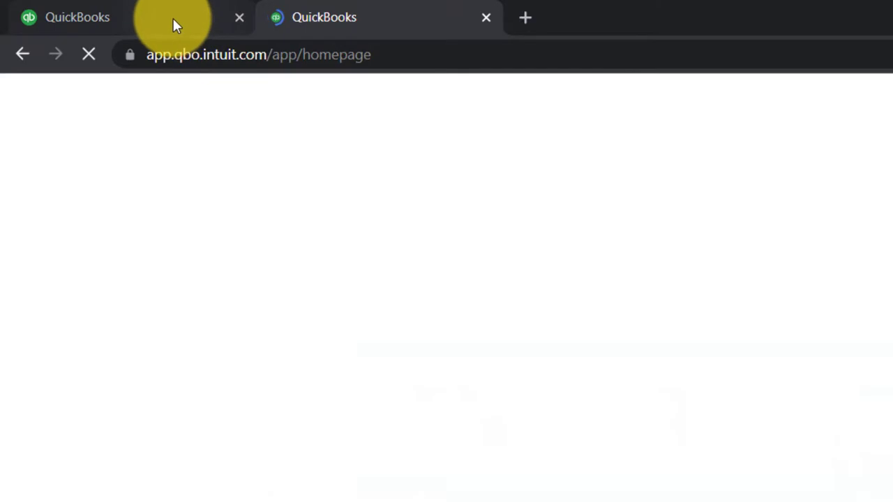
right_click(173, 19)
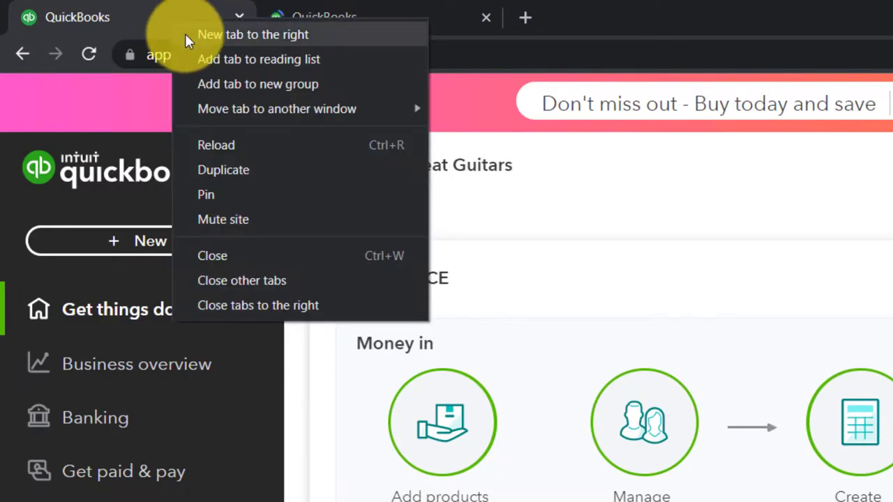
click(250, 166)
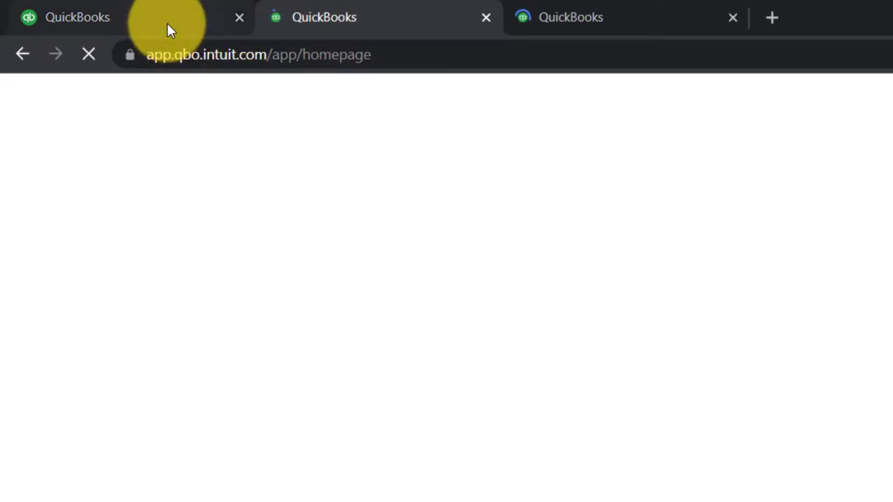
click(167, 24)
right_click(167, 25)
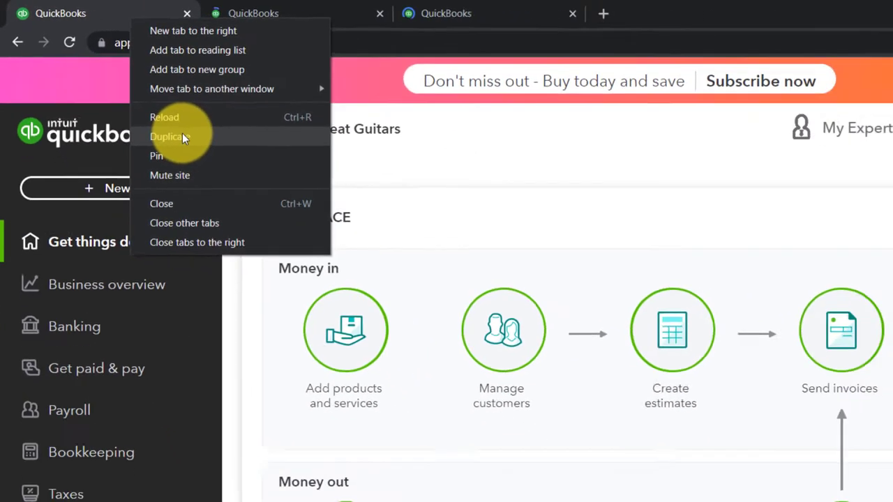
click(217, 174)
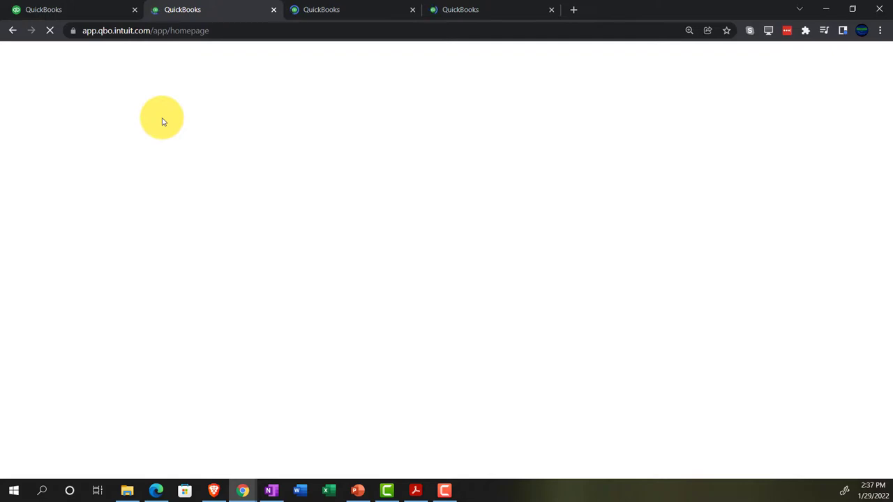
Step: Check the report location in the Sample Company in Edge, and open the Balance Sheet report for Get Great Guitars in Chrome
click(158, 491)
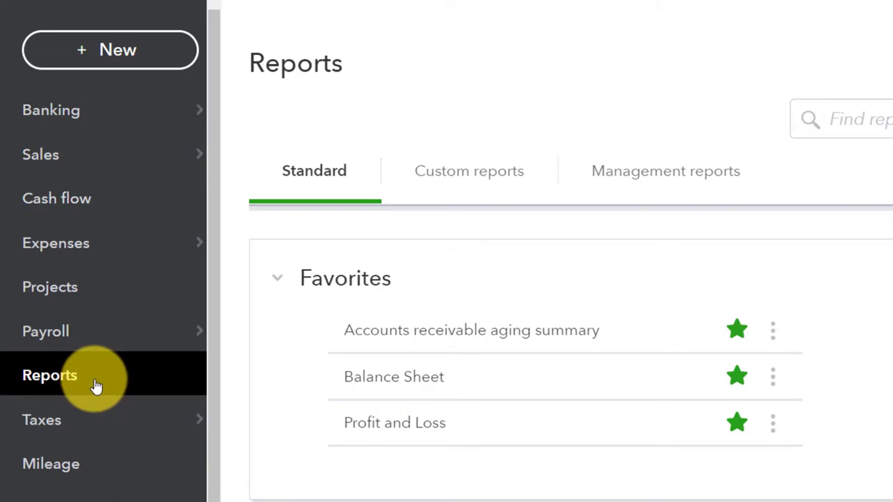
click(155, 490)
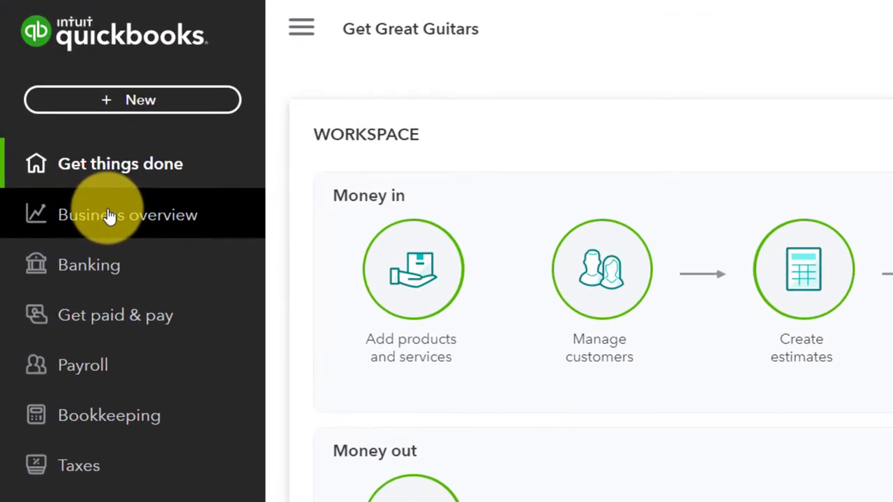
click(108, 217)
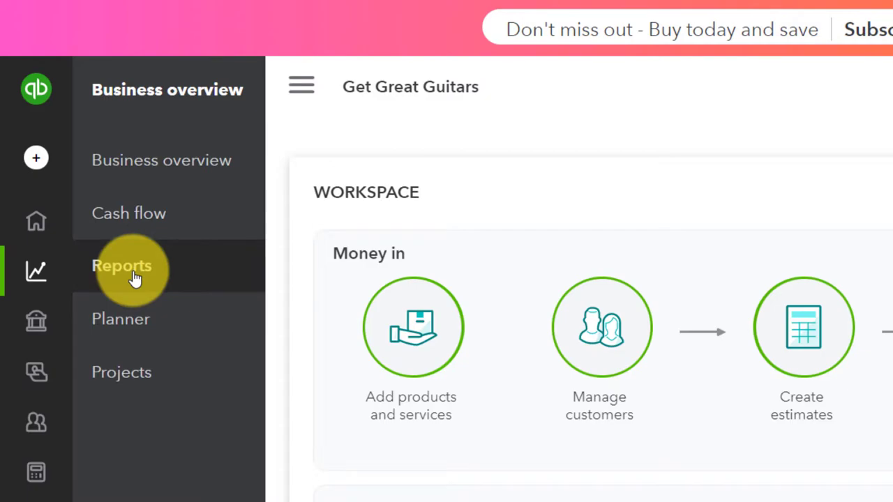
click(134, 278)
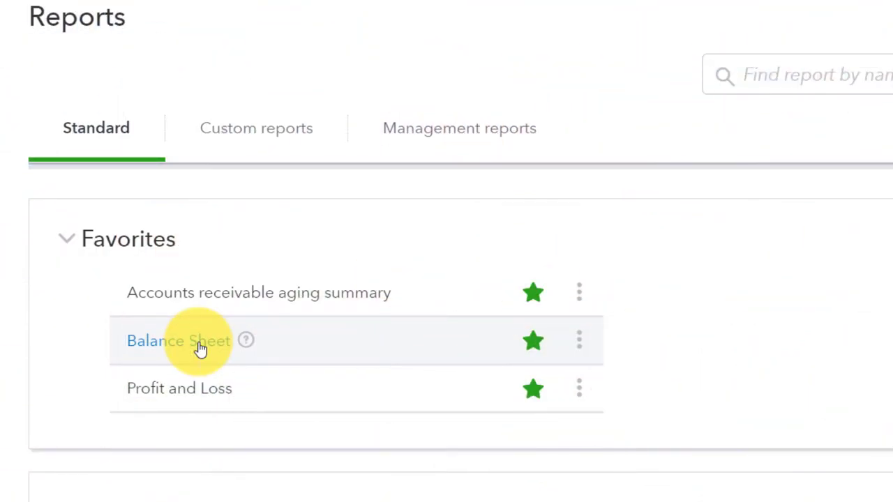
click(200, 349)
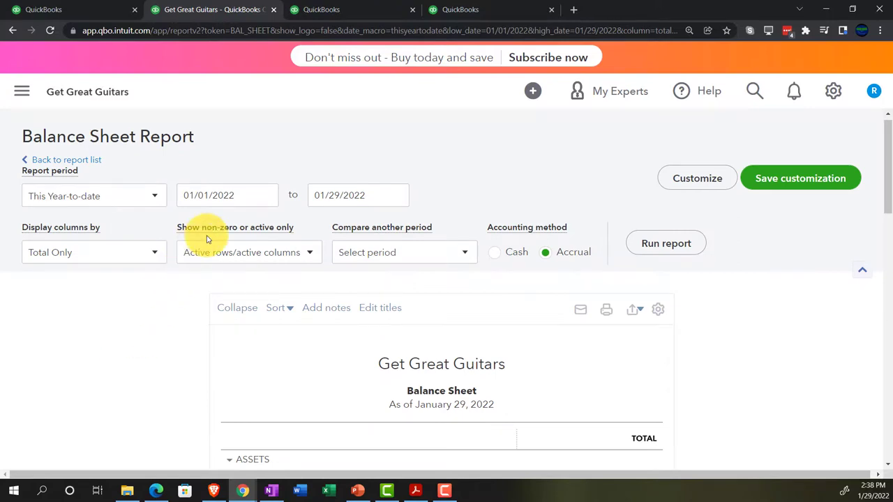
Step: Set the Balance Sheet report period from 01/01/2022 to 12/31/2022 and run the report
drag(244, 195, 180, 166)
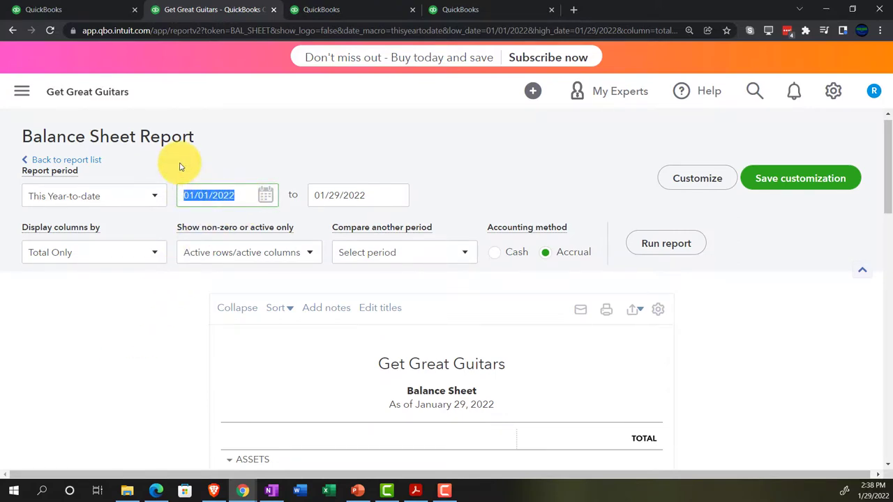
text(01)
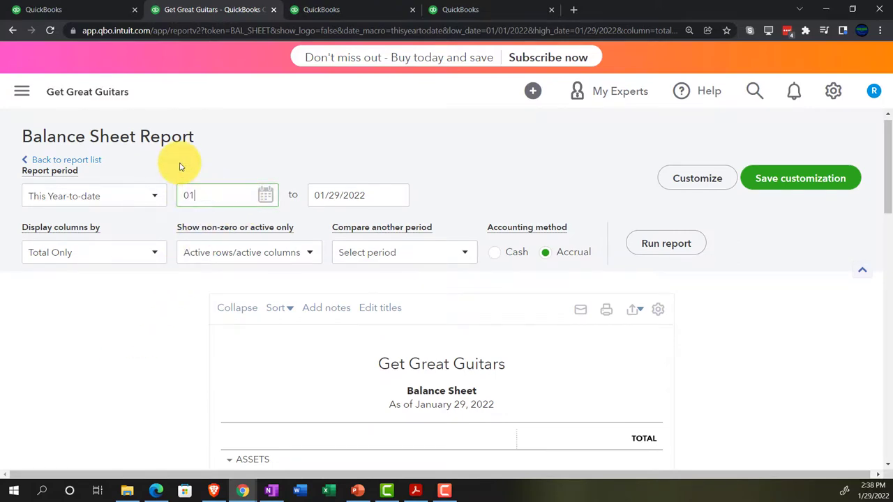
text(012)
key(Tab)
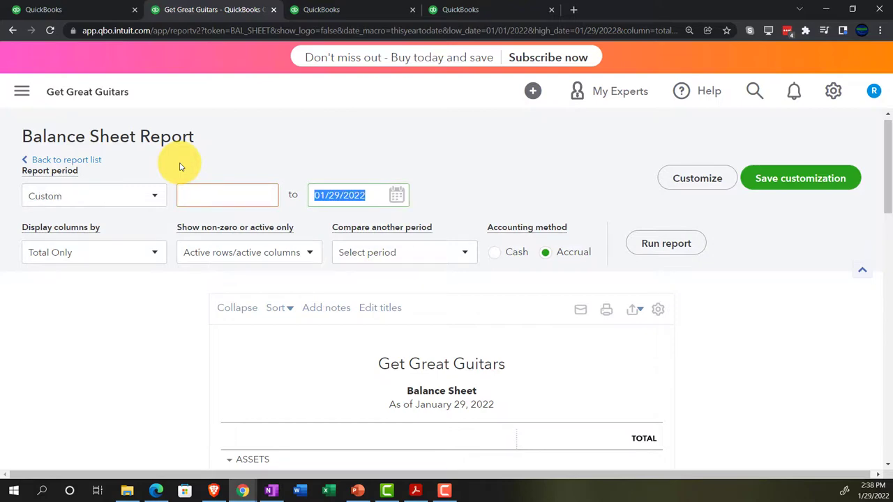
click(183, 194)
text(01/0)
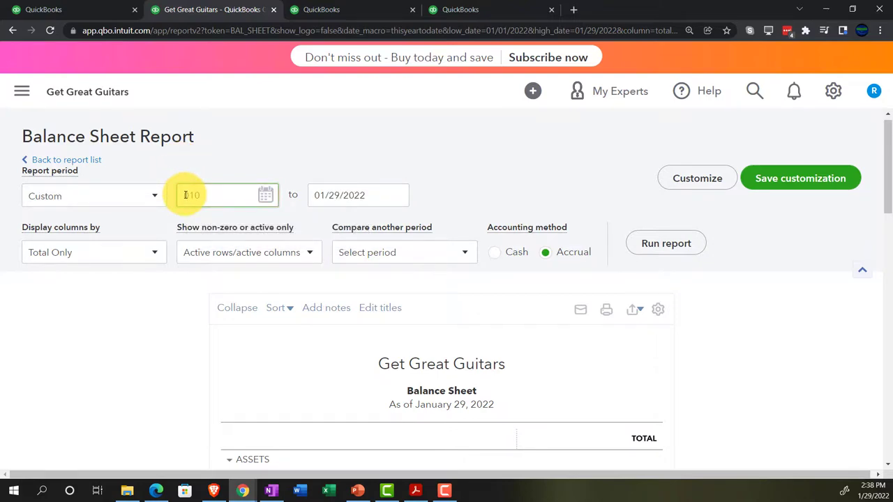
text(1/202)
key(Tab)
text(12/3)
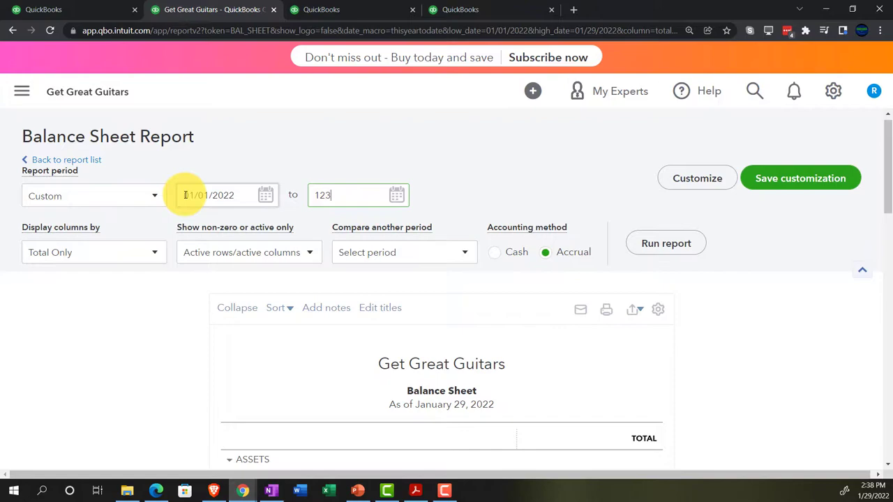
text(1/202)
key(Tab)
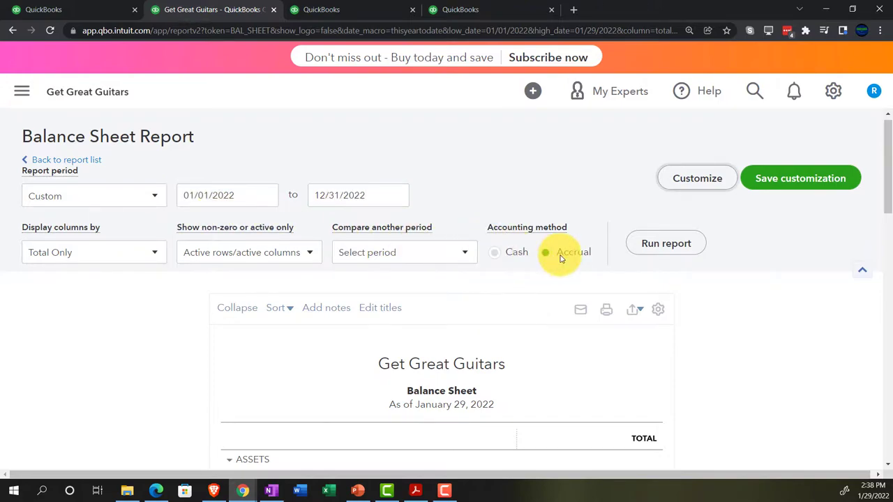
click(655, 244)
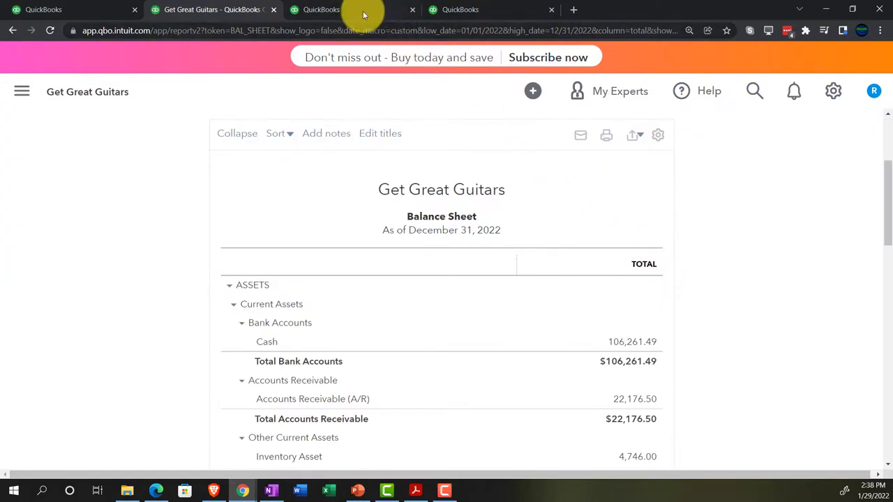
Step: Open the Profit and Loss report from the favorite reports in the third browser tab
click(355, 10)
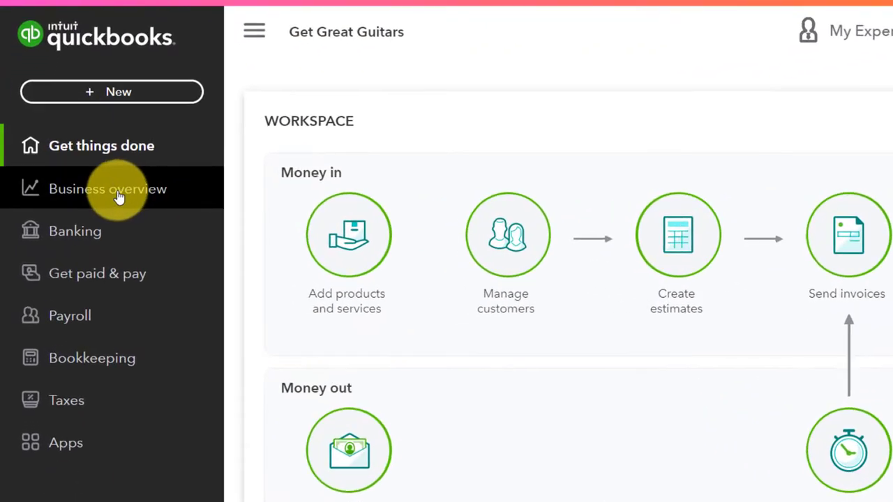
mouse_move(87, 208)
click(120, 197)
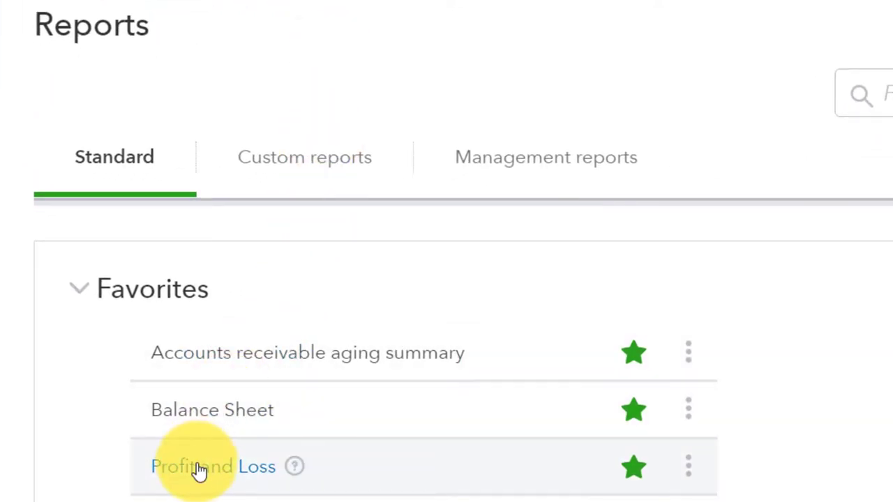
click(201, 470)
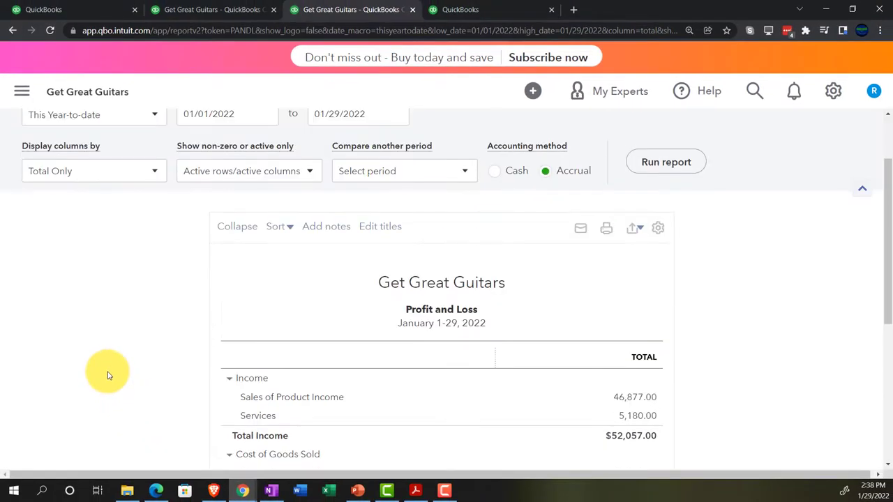
Step: Set the Profit and Loss report period from 01/01/2022 to 02/28/2022
click(210, 200)
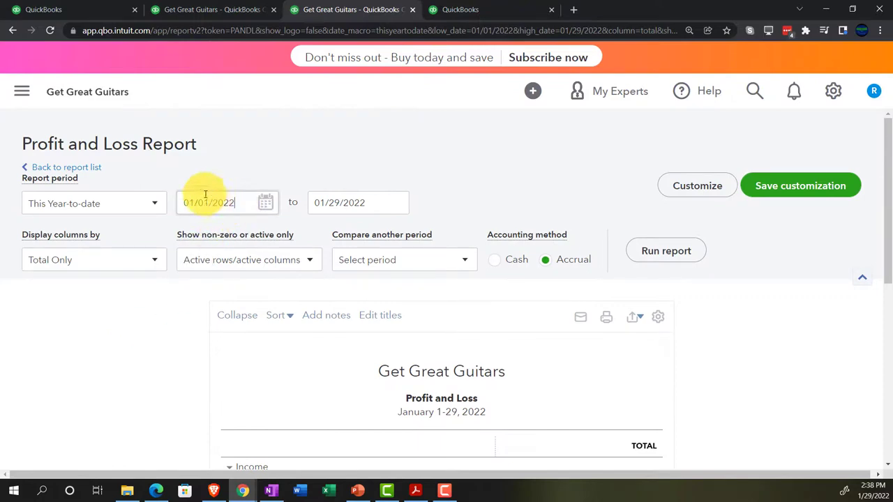
text(0)
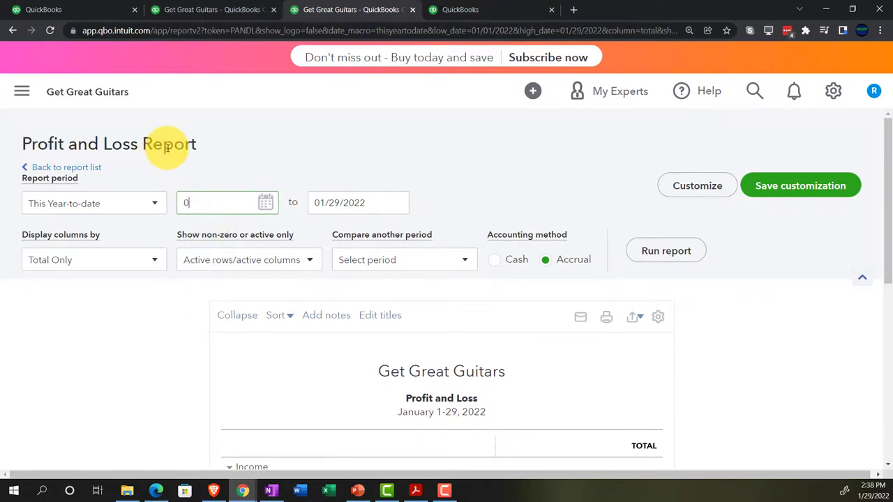
text(1/01/2022)
key(Tab)
text(02)
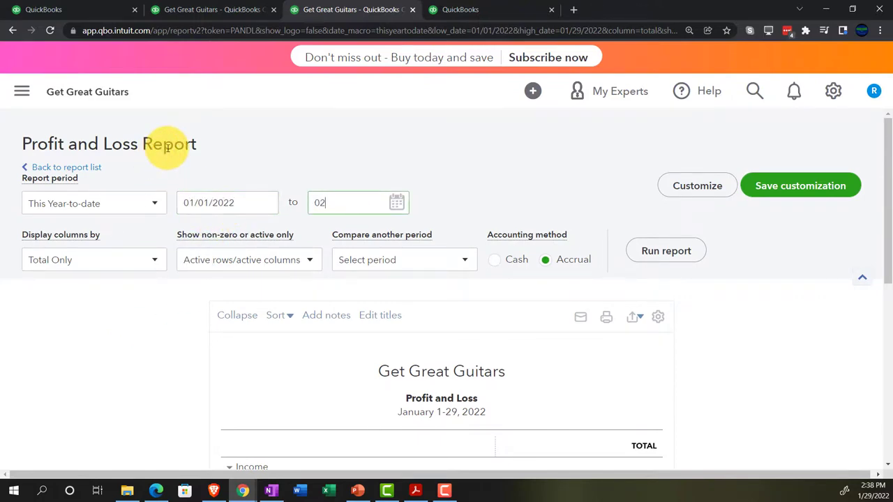
text(/28/2022)
key(Tab)
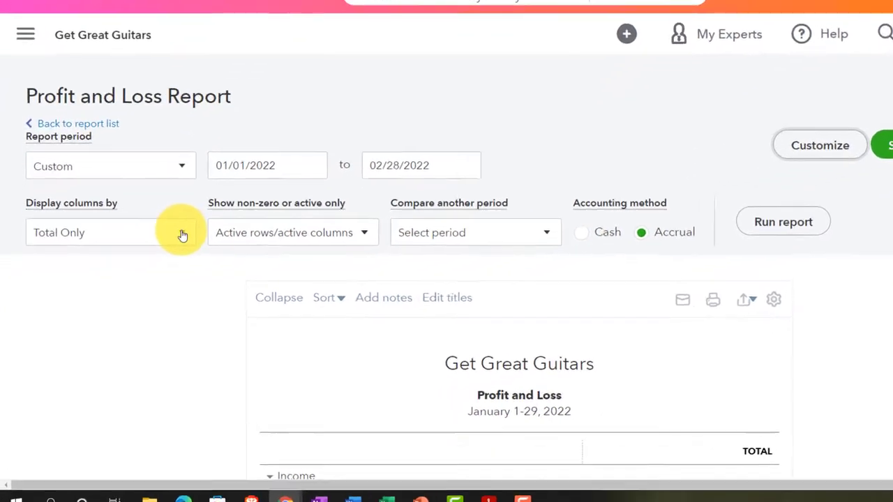
Step: Split the Profit and Loss columns by Months, run the report and review its income and expense lines at 150% zoom
click(155, 262)
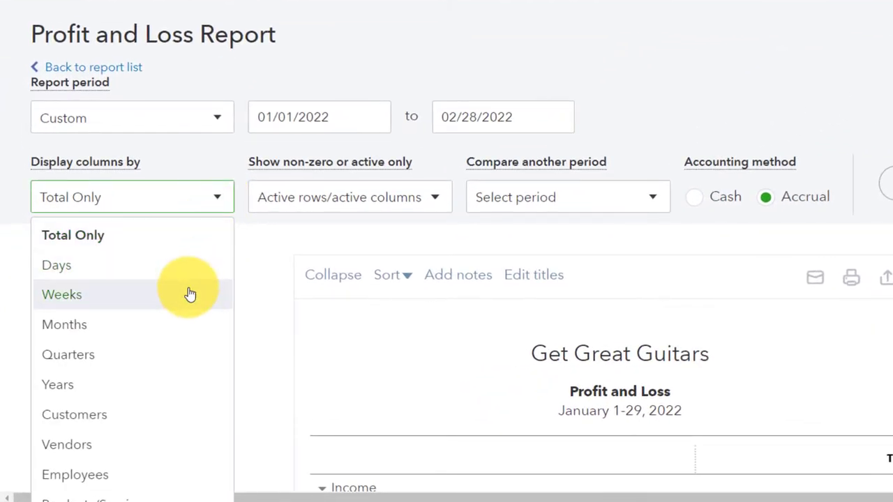
click(185, 321)
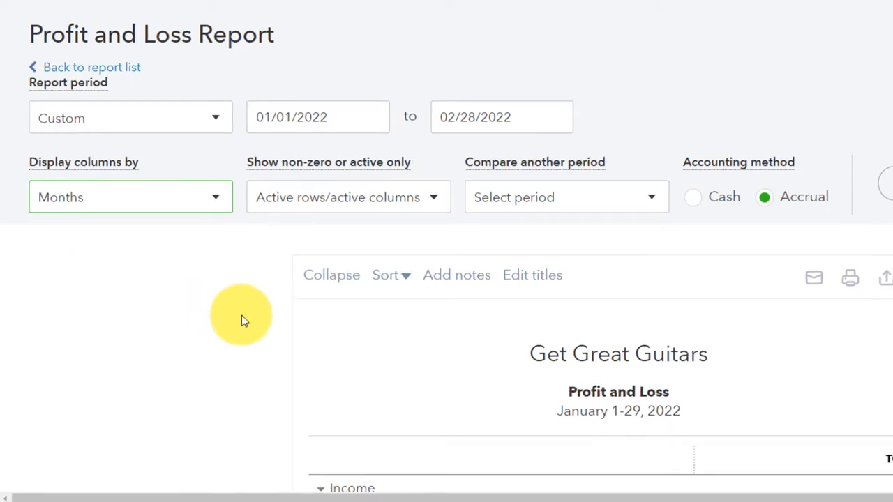
click(491, 271)
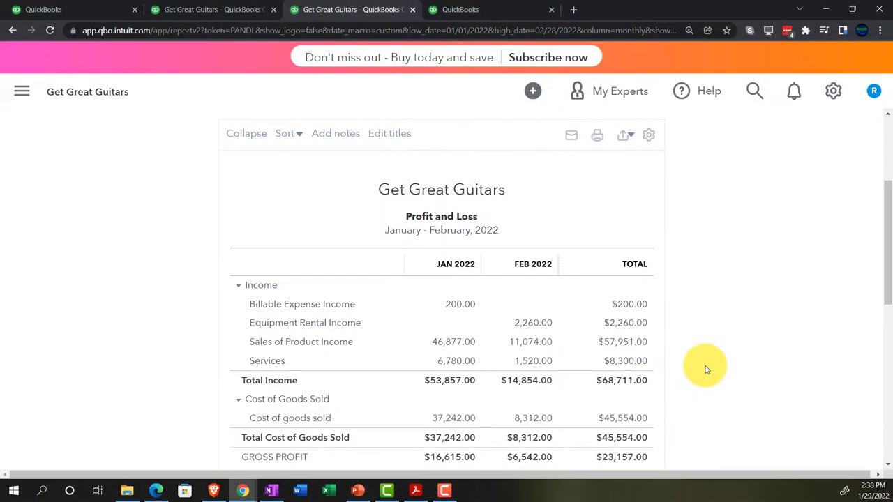
key(ctrl+plus)
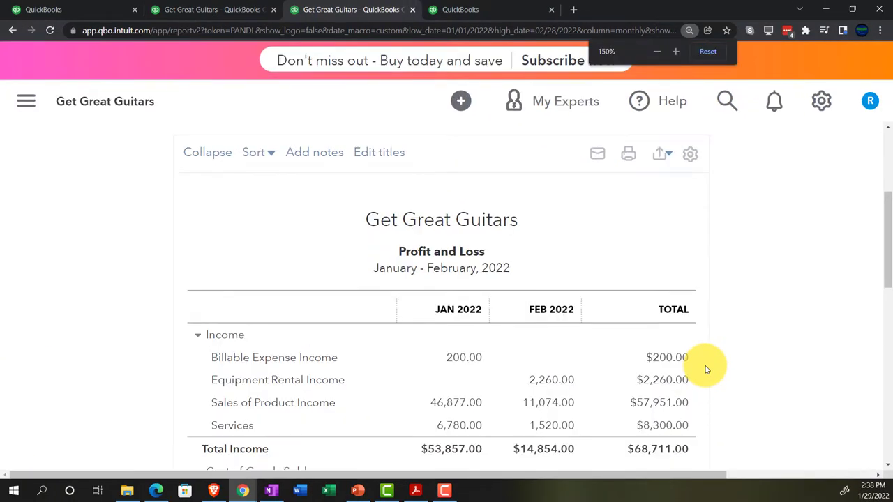
scroll(706, 369, down, 3)
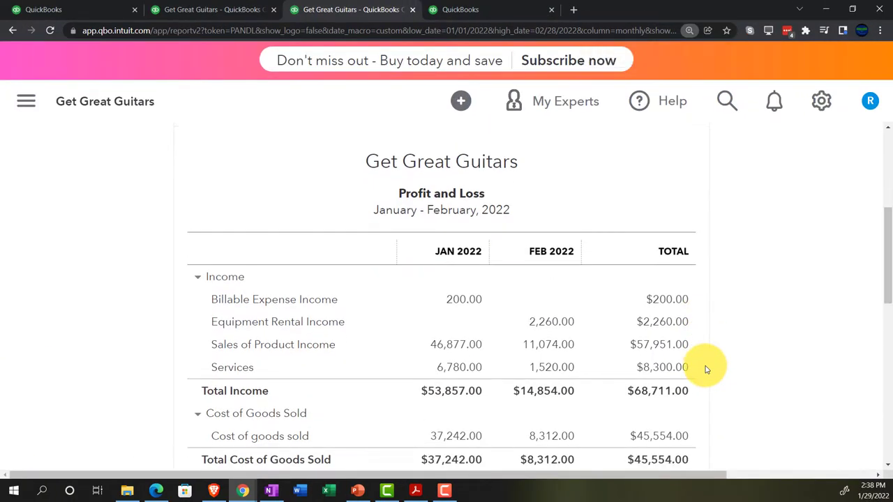
scroll(706, 369, down, 1)
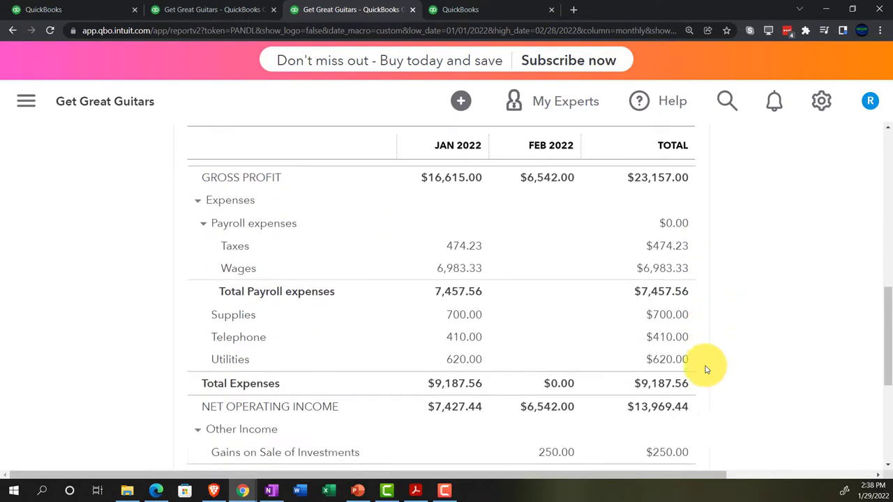
scroll(706, 370, up, 4)
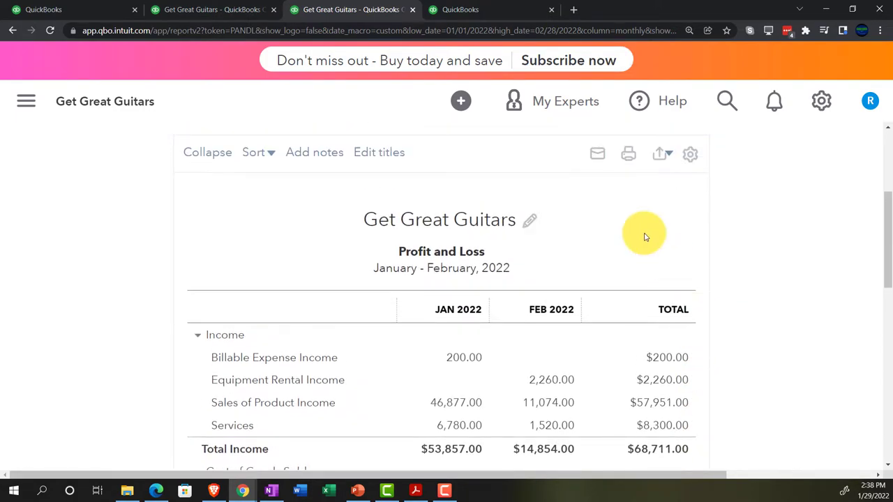
Step: Find the standard Trial Balance report by searching the reports for "trial" in the fourth browser tab, and open it
click(483, 9)
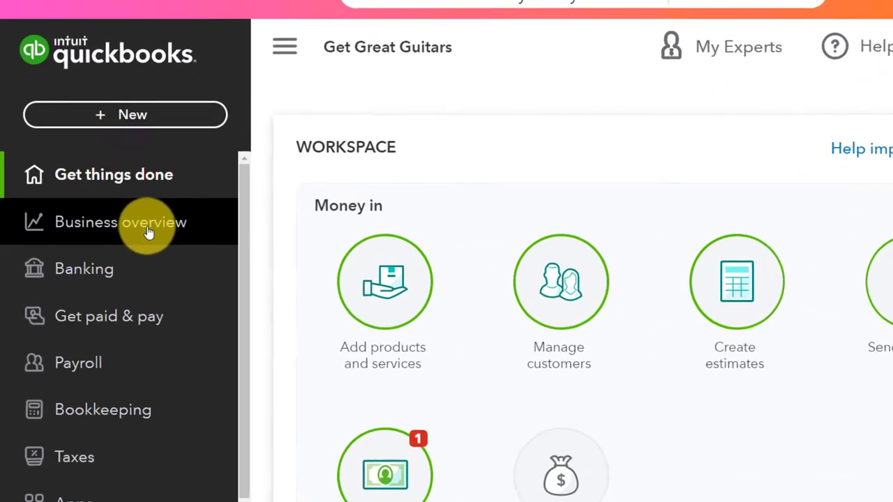
click(150, 232)
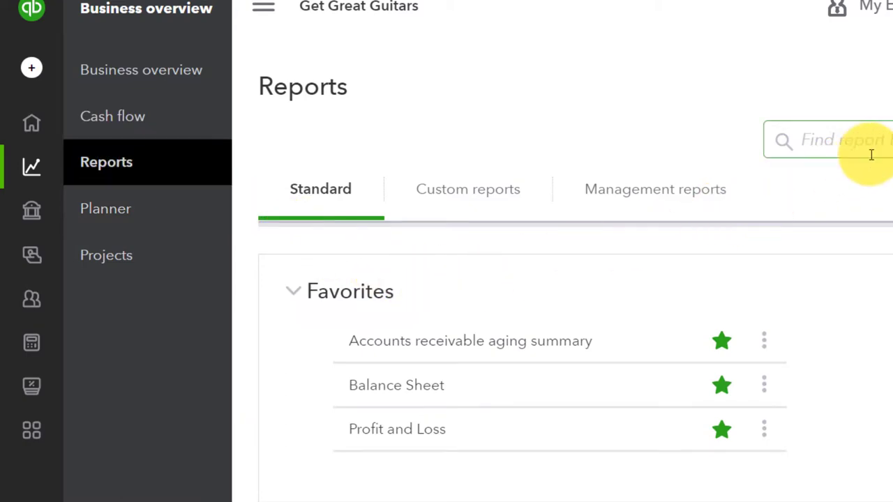
click(271, 9)
click(737, 160)
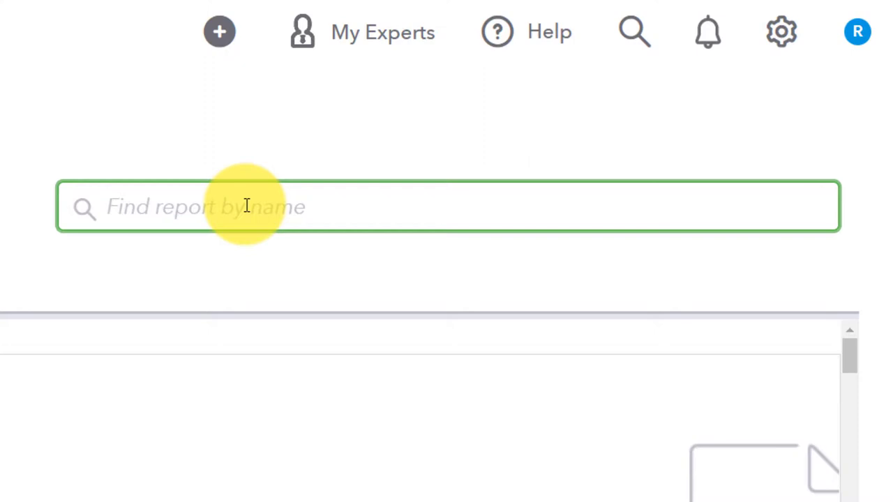
text(trial)
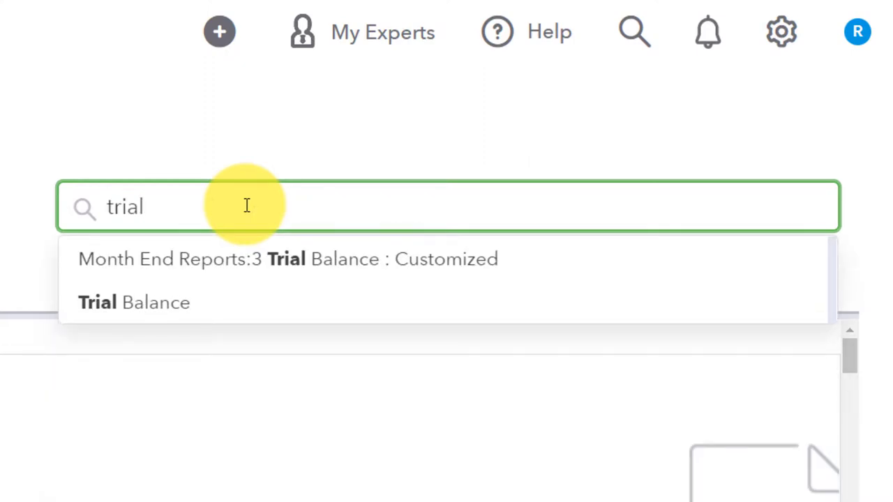
key(Down)
key(Down)
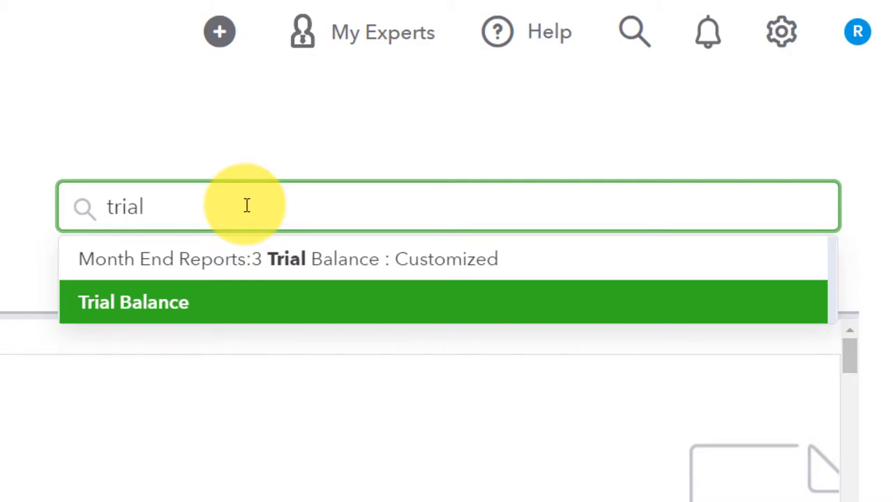
key(Return)
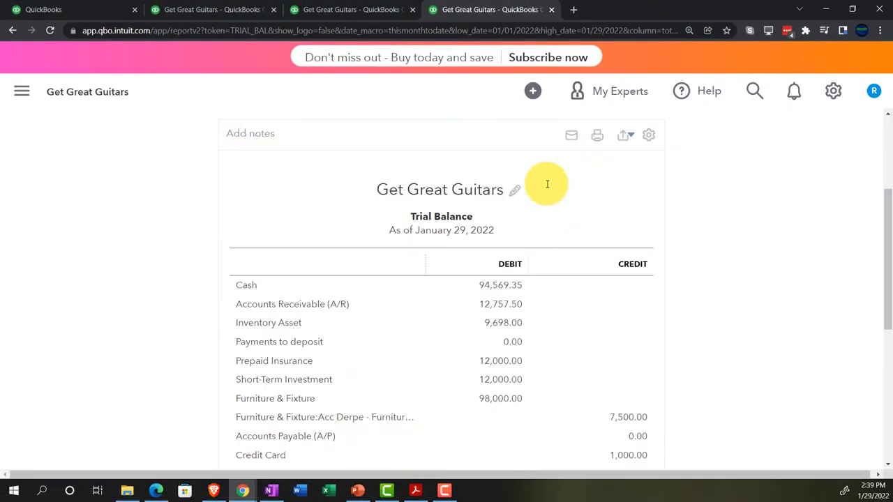
Step: Set the Trial Balance report period from 01/01/2022 to 12/31/2022 and run the report
scroll(339, 295, up, 3)
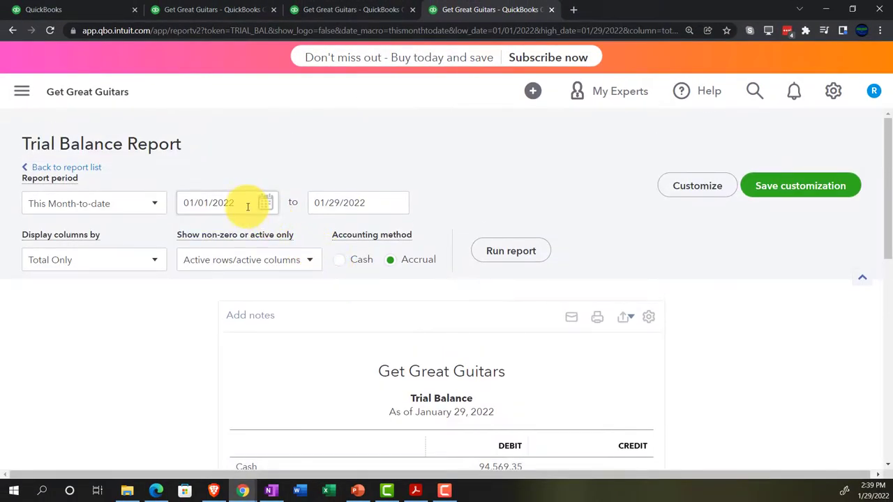
drag(248, 206, 170, 200)
text(01)
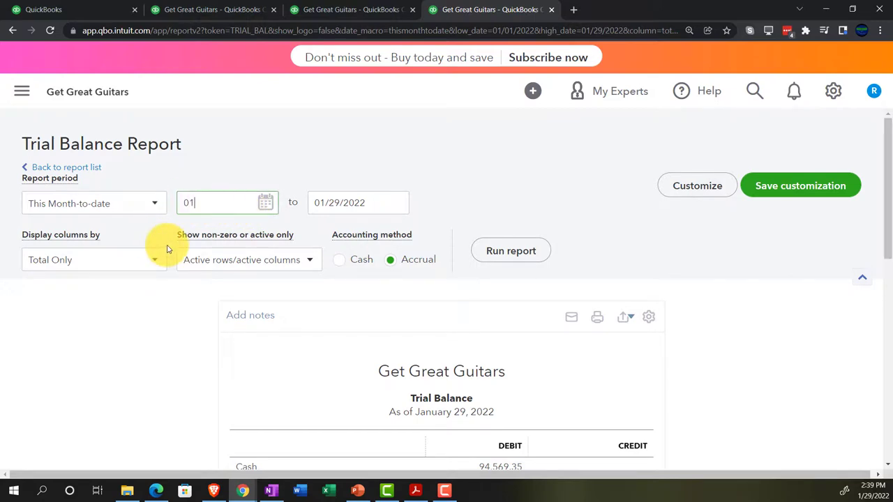
text(/01/2022)
key(Tab)
text(12/3)
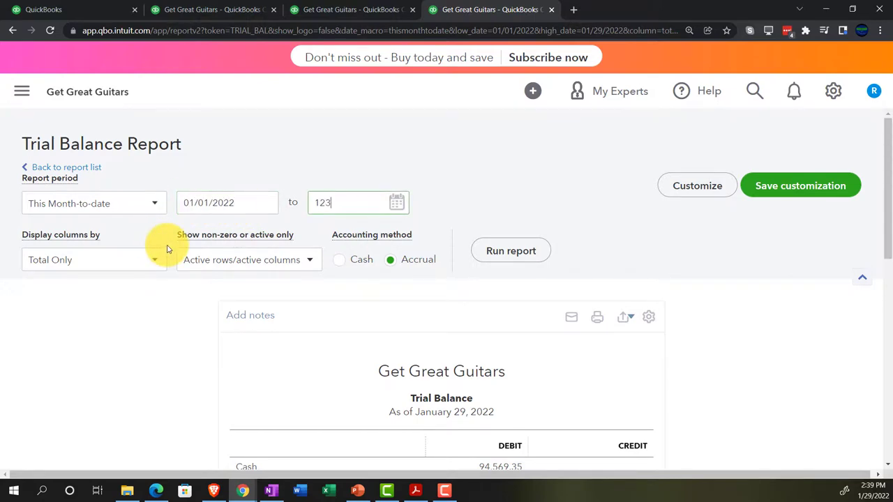
text(1/2022)
key(Tab)
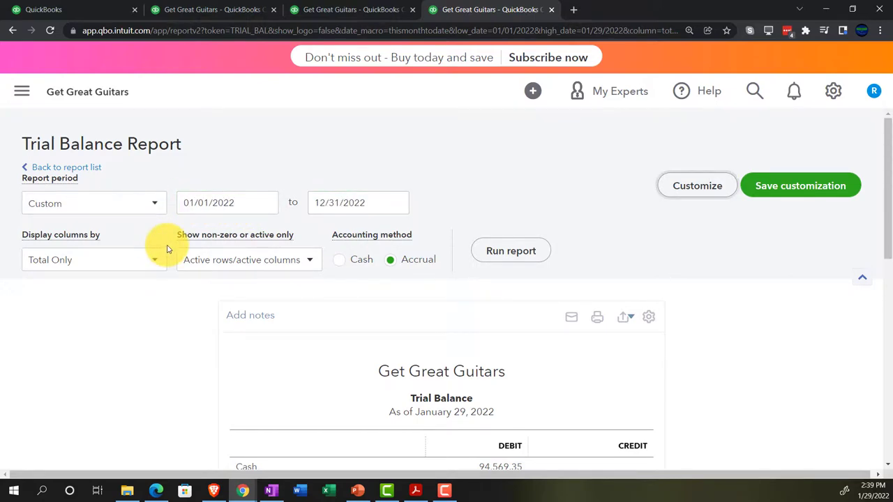
click(497, 253)
scroll(496, 253, down, 3)
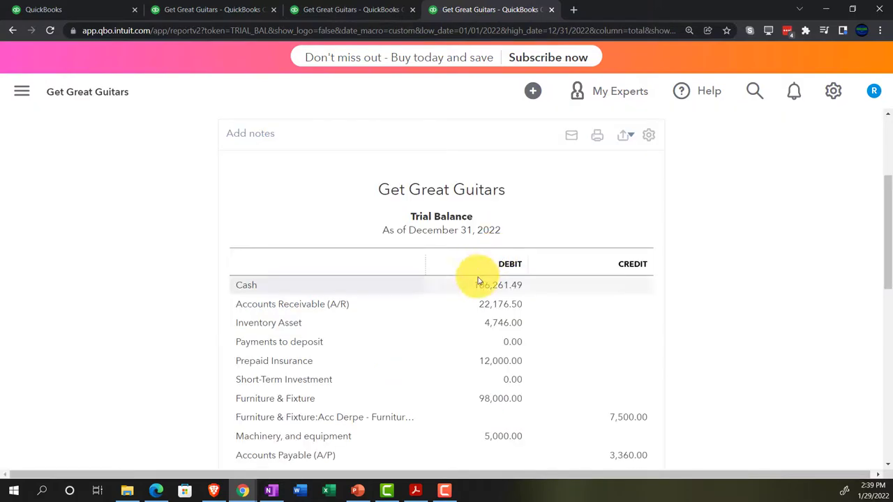
Step: Examine the vendor forms offered for a new transaction, including Check, in the first browser tab
click(92, 11)
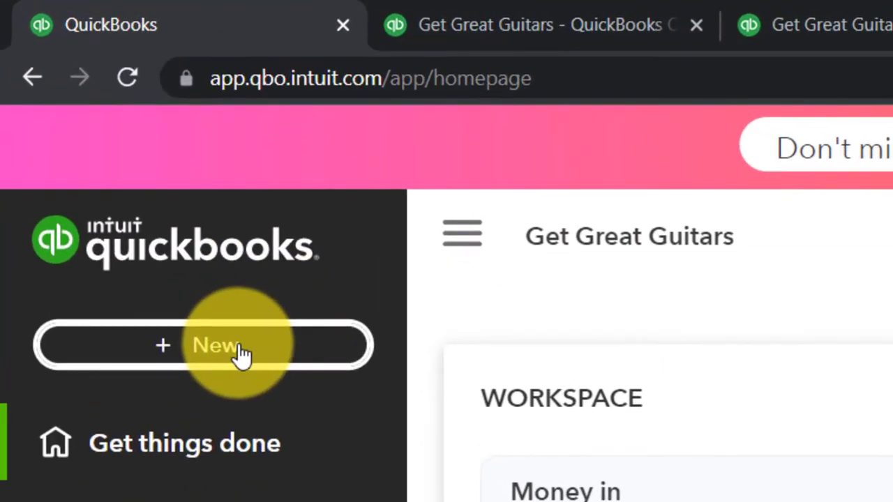
click(241, 354)
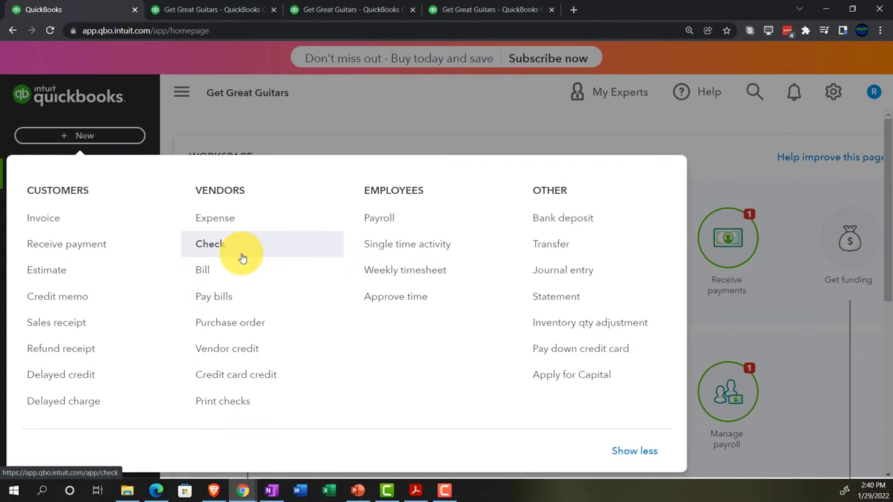
click(207, 125)
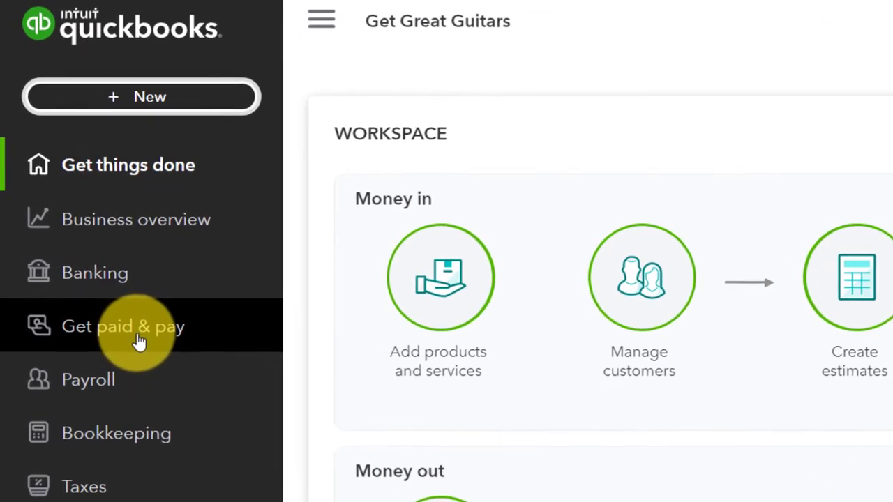
Step: Open the Vendors list under Get paid & pay and glance at the Edge browser window
click(78, 272)
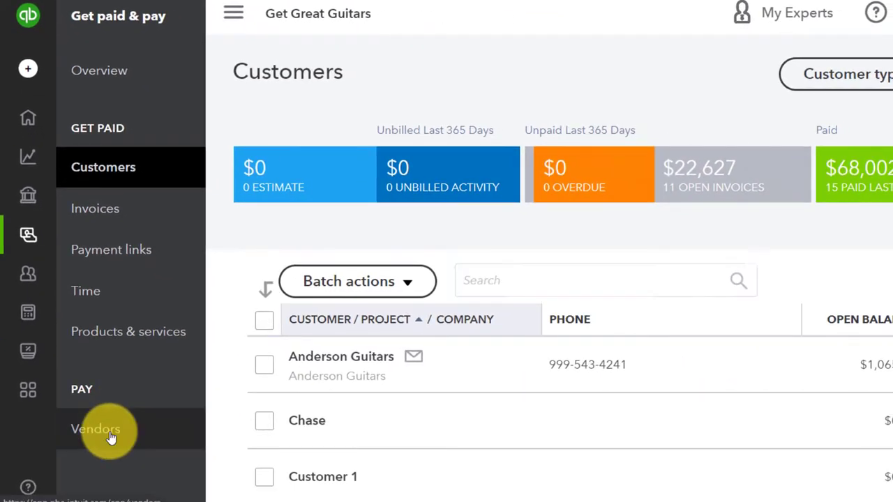
click(129, 433)
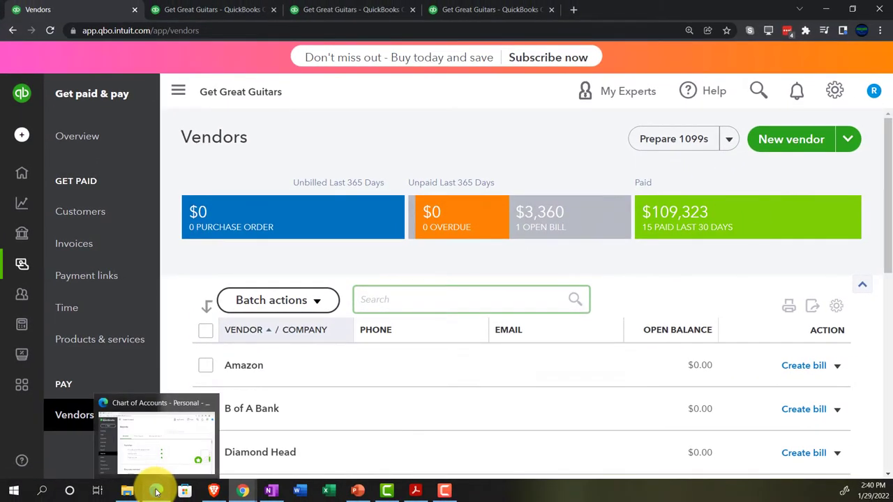
click(156, 491)
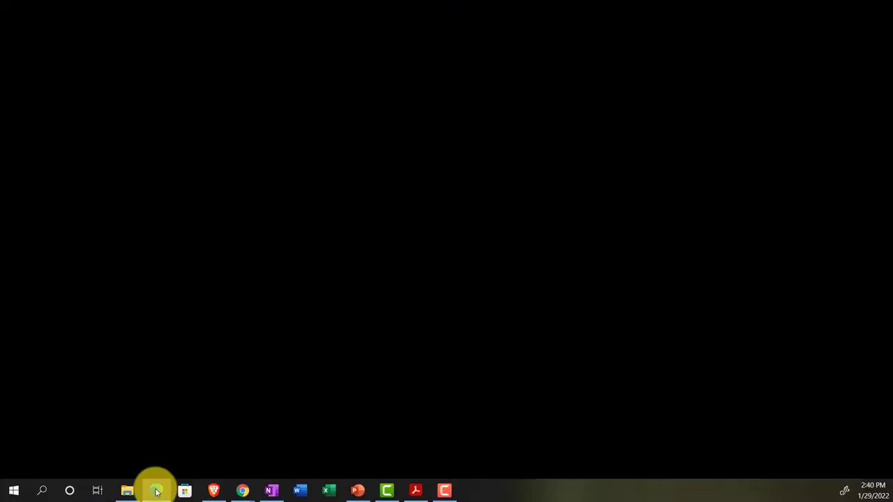
click(156, 491)
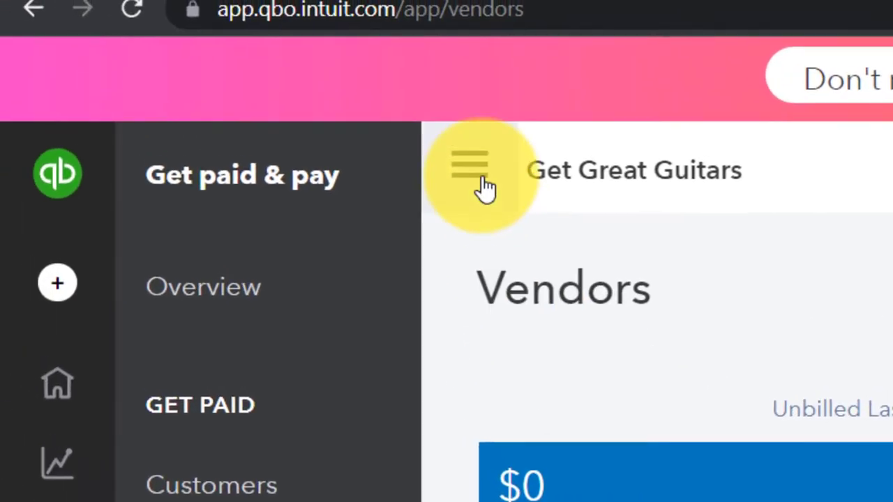
Step: Hide the navigation sidebar, look through the vendor list and open the Verizon vendor record
click(388, 146)
scroll(216, 332, down, 2)
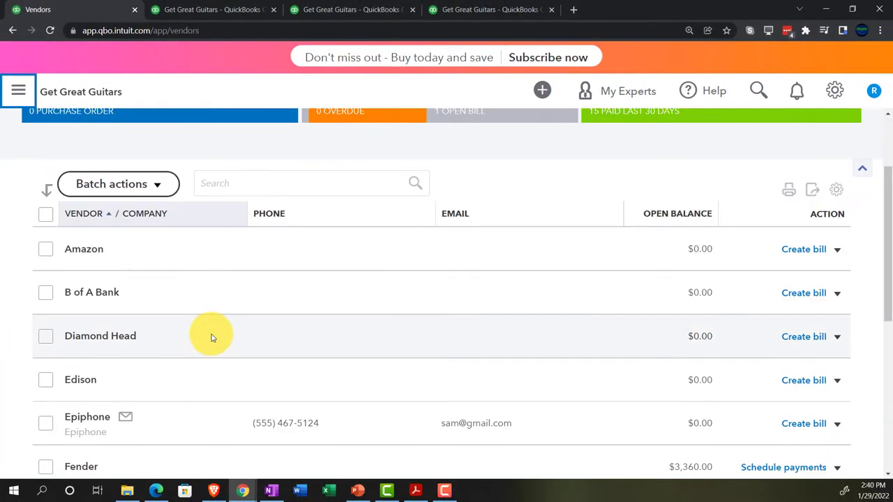
scroll(211, 334, down, 5)
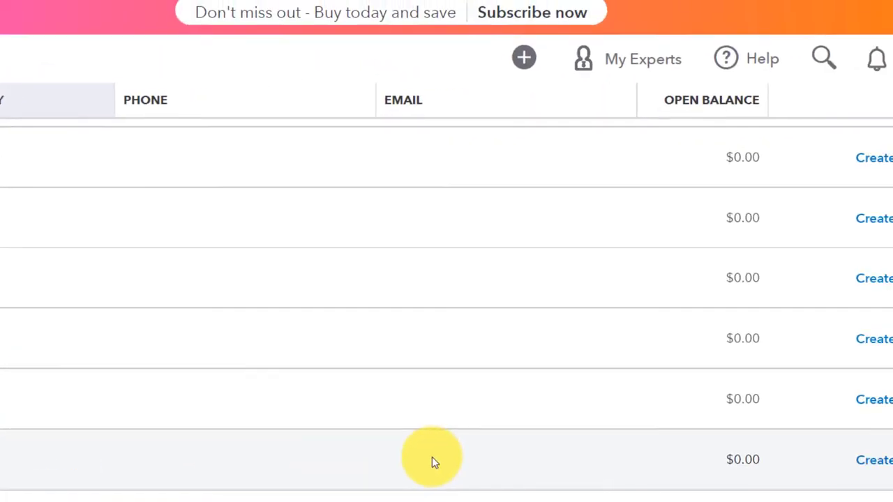
click(490, 385)
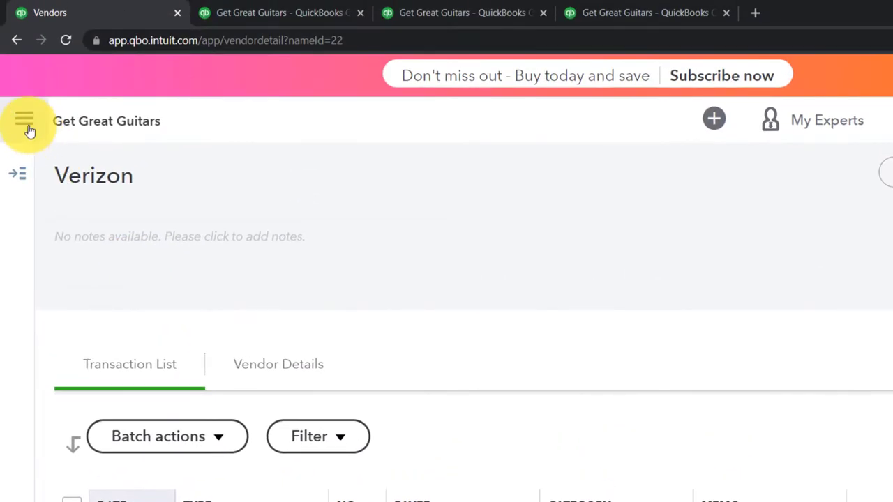
Step: Restore the navigation sidebar and open the expense transactions under Bookkeeping
click(28, 129)
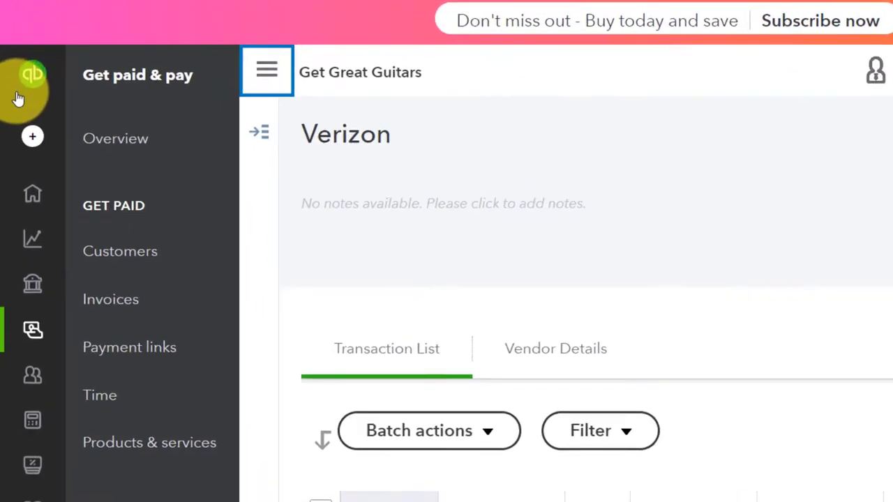
mouse_move(27, 237)
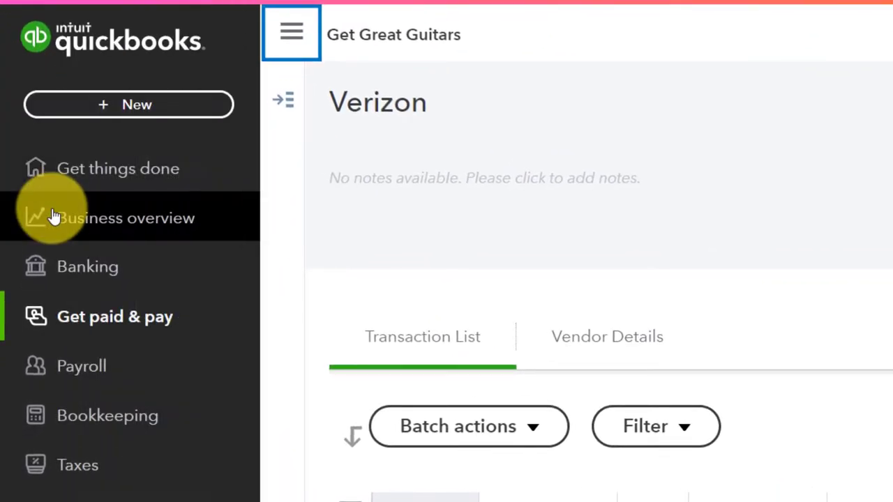
click(90, 416)
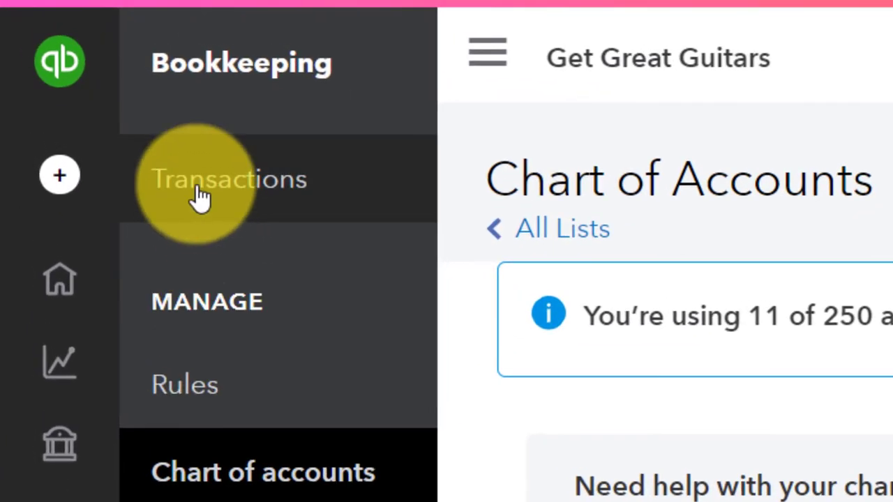
click(200, 197)
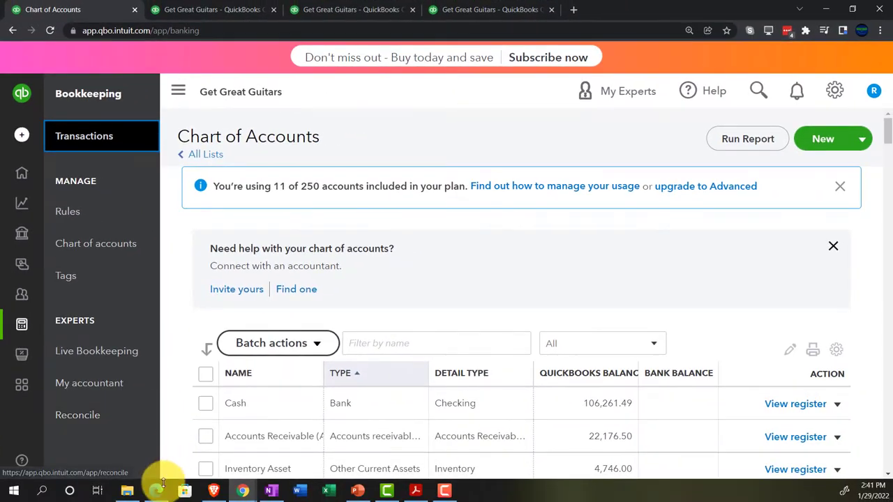
click(159, 488)
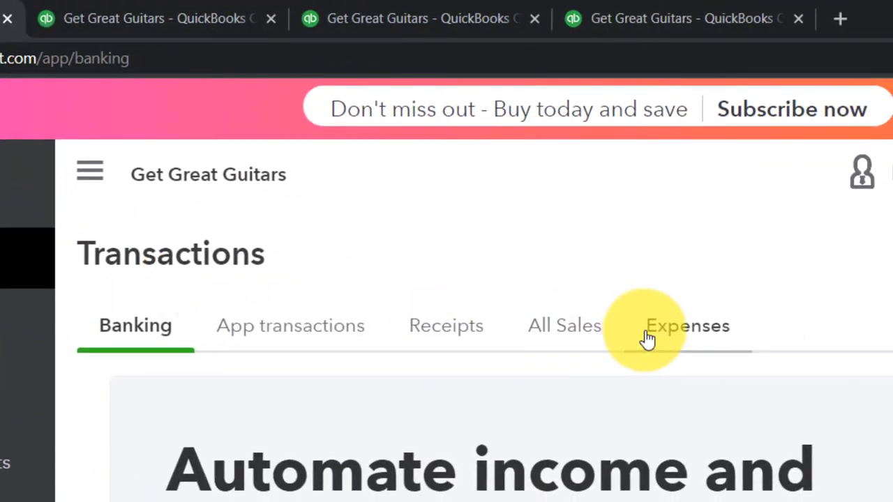
click(666, 327)
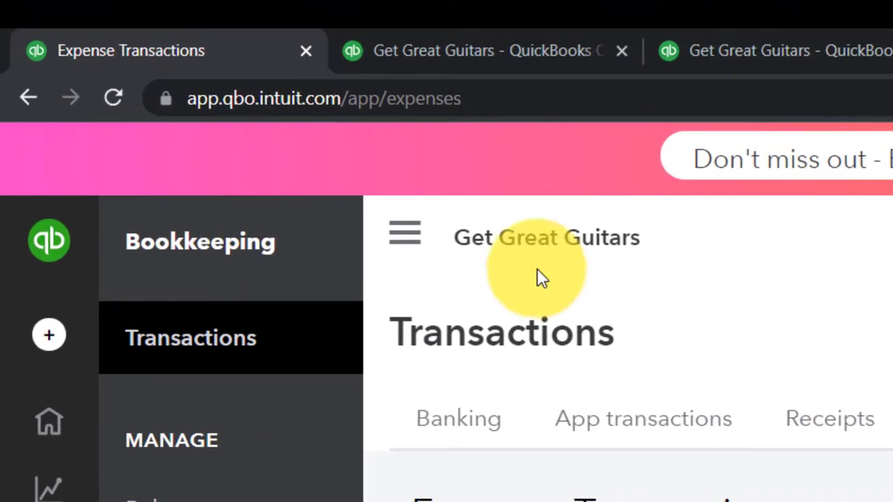
Step: Hide the navigation sidebar and filter the expense transactions to the Check type, keeping the Last 365 Days date range
click(416, 237)
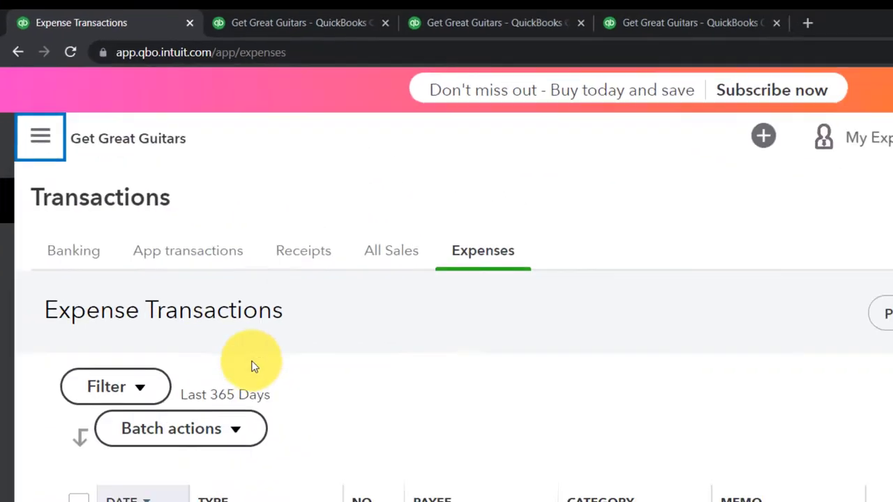
scroll(135, 271, down, 1)
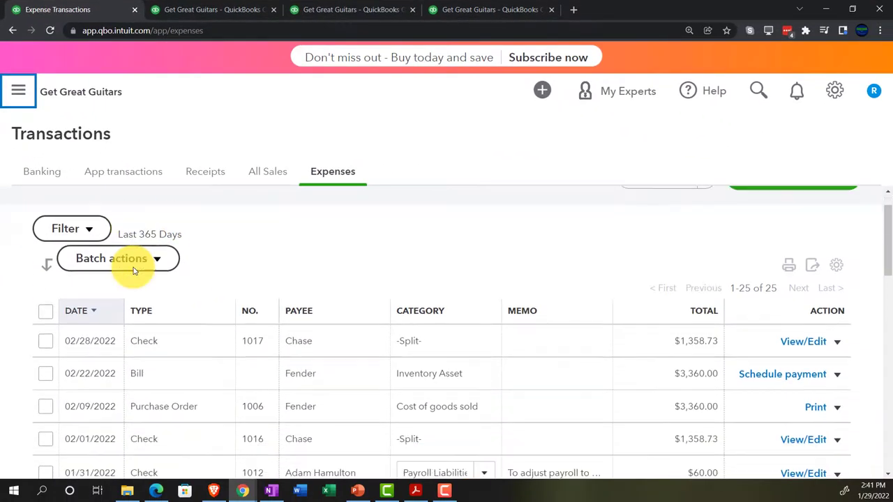
scroll(135, 270, down, 1)
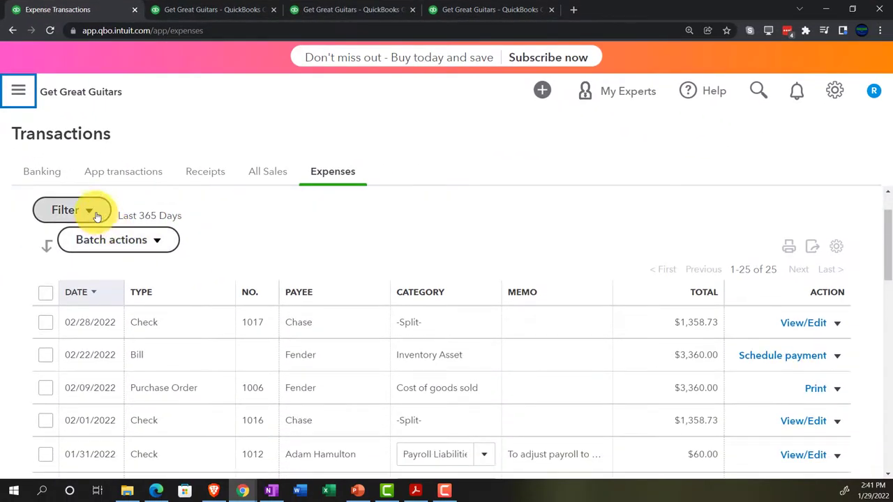
click(97, 217)
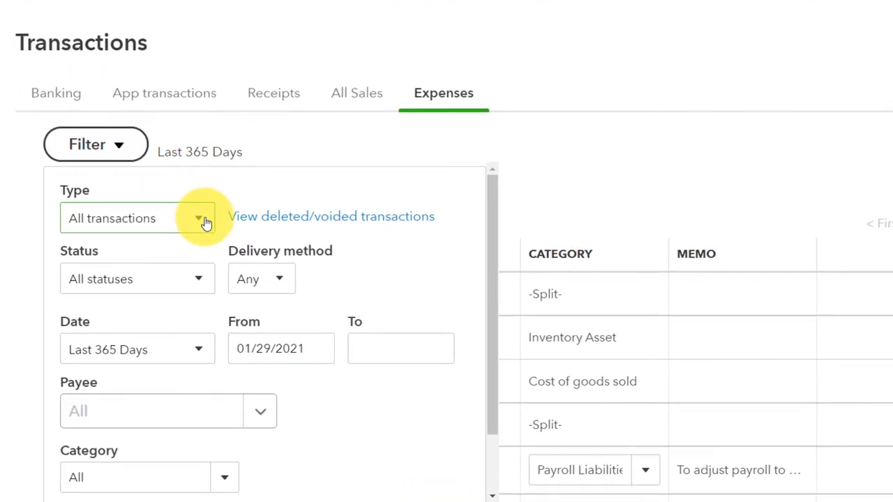
click(206, 221)
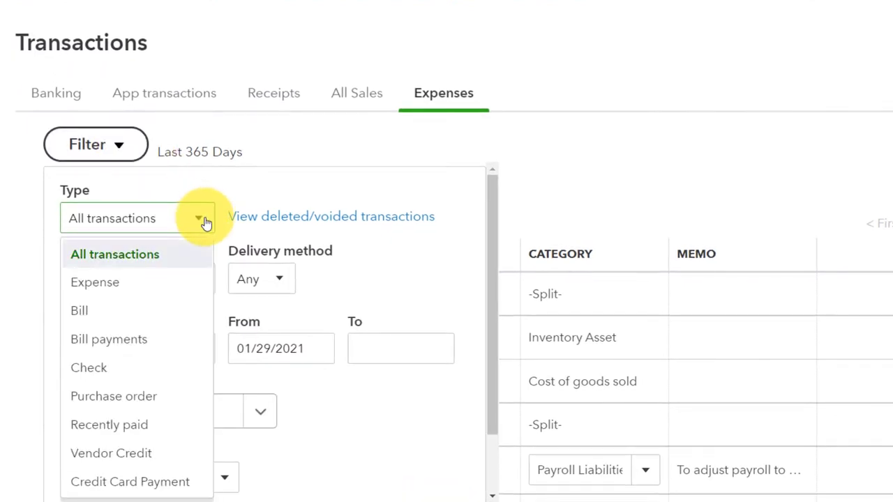
click(138, 371)
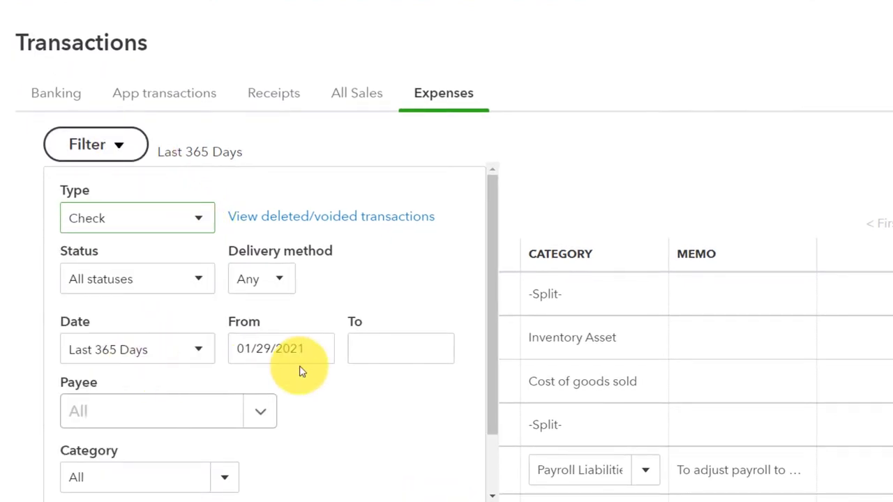
scroll(364, 313, down, 3)
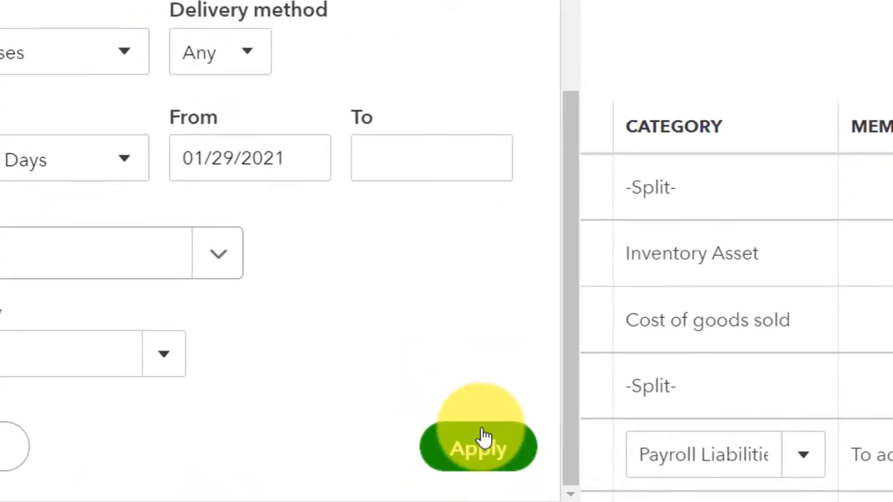
click(483, 437)
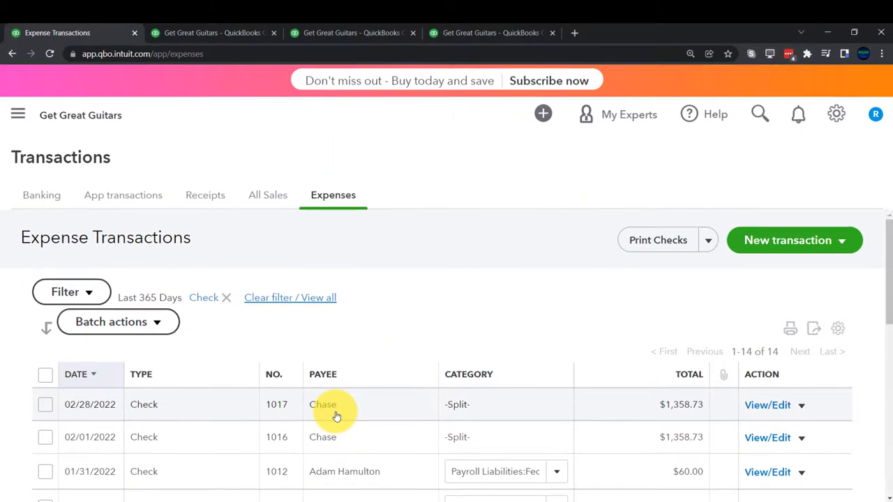
Step: Look through the filtered check transactions down to the oldest entry, checking payees and categories
scroll(332, 412, down, 1)
scroll(335, 416, down, 3)
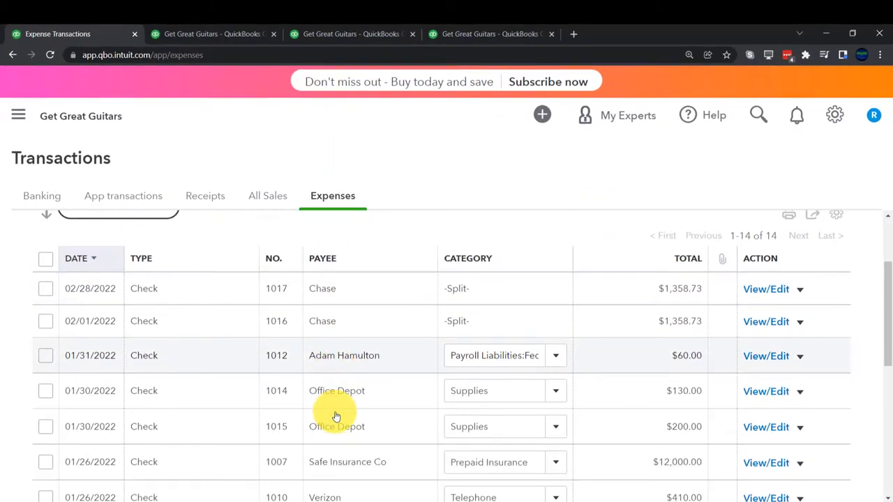
scroll(335, 415, down, 2)
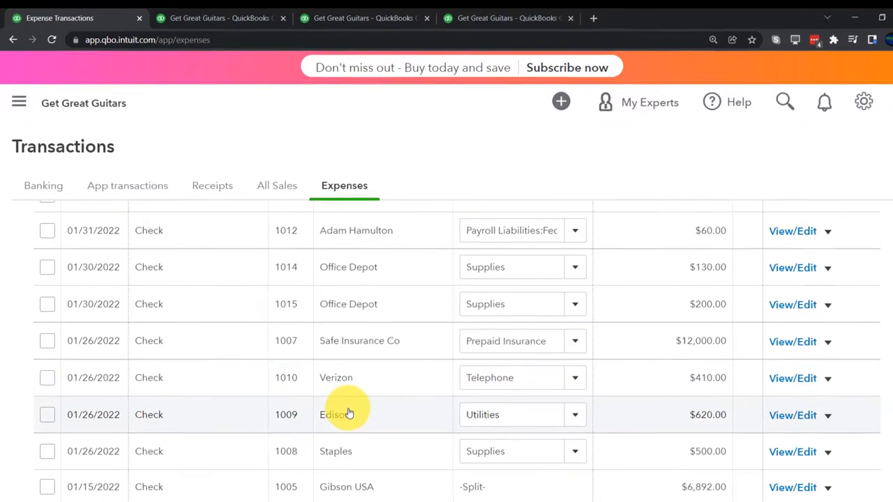
scroll(504, 339, down, 2)
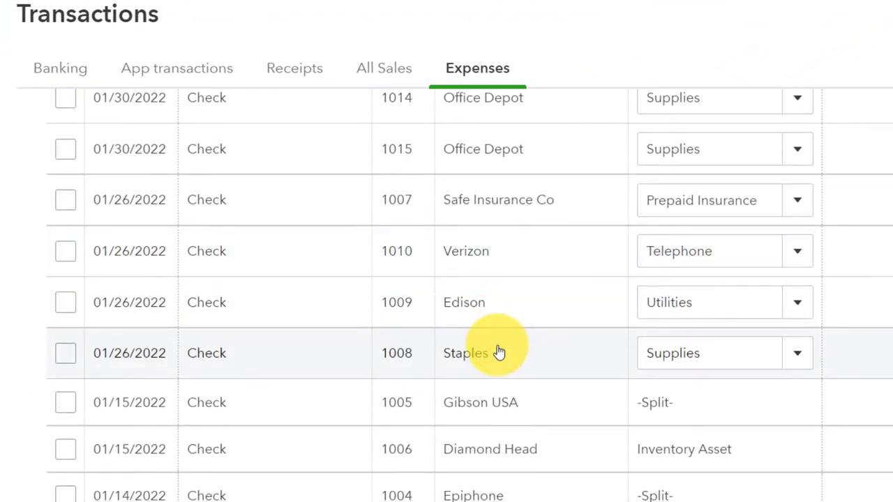
scroll(498, 353, down, 2)
scroll(499, 353, down, 2)
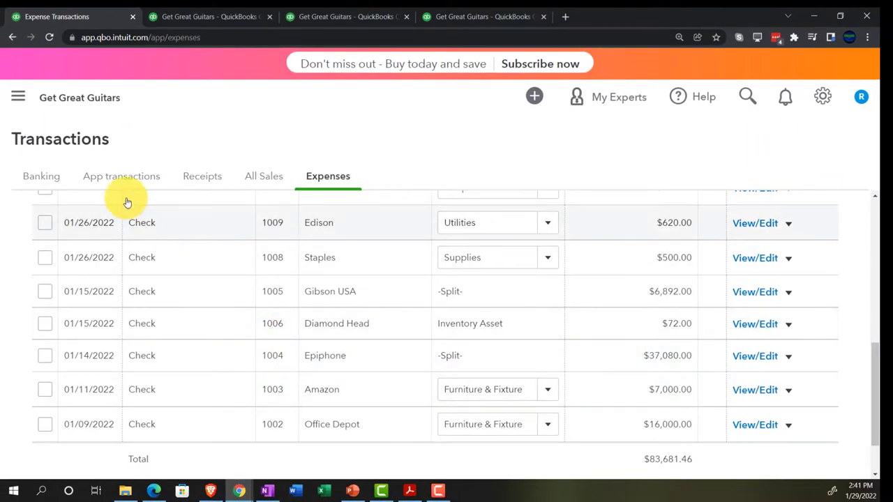
Step: Restore the navigation sidebar and start a new bill for the vendor Verizon
click(18, 98)
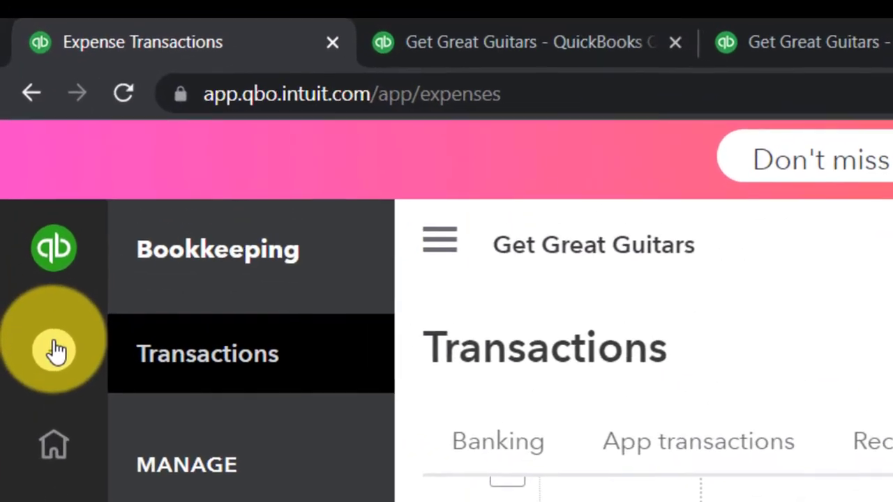
click(21, 140)
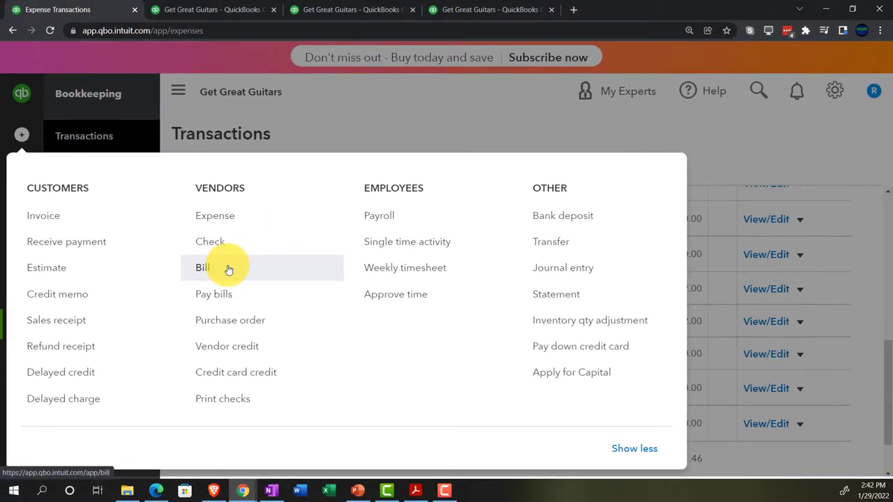
click(297, 174)
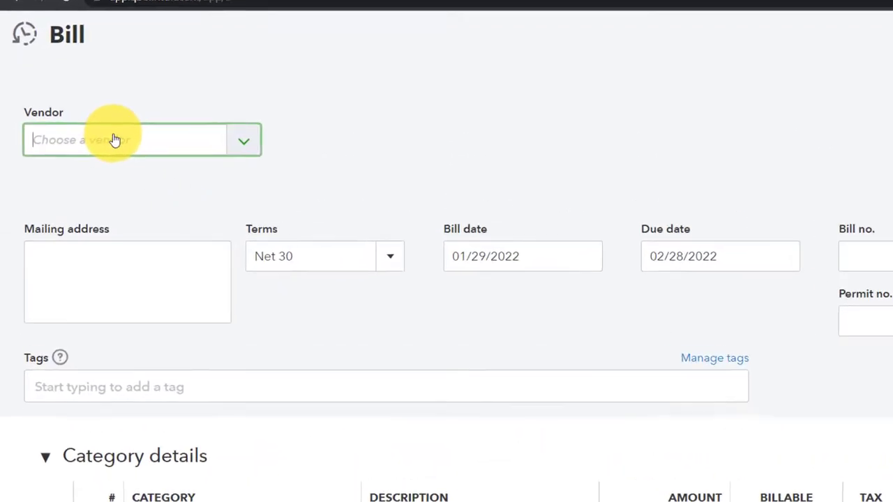
click(87, 139)
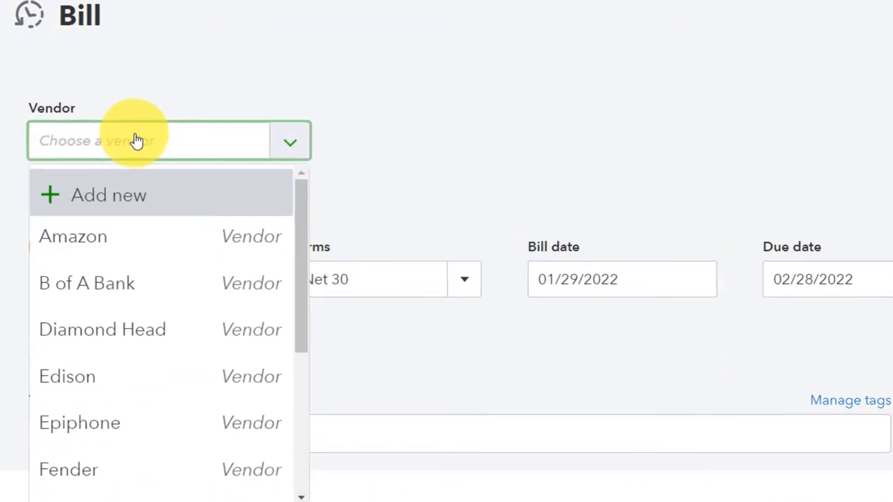
text(ver)
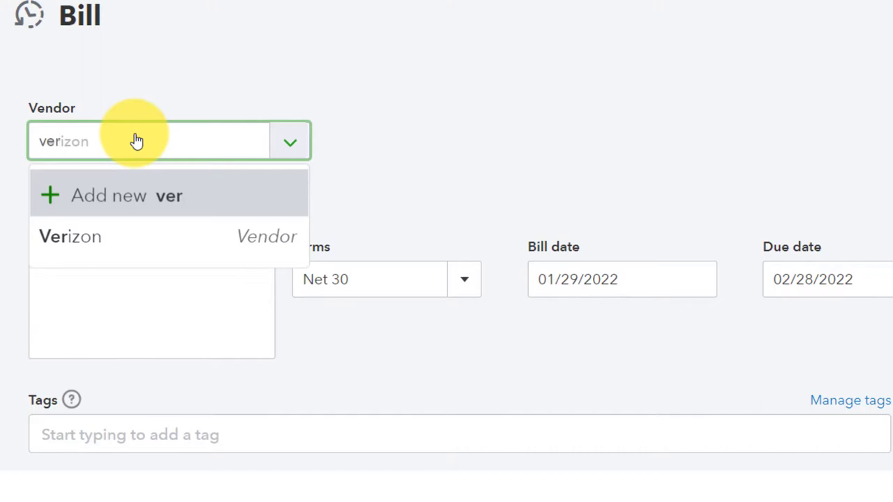
key(Down)
key(Tab)
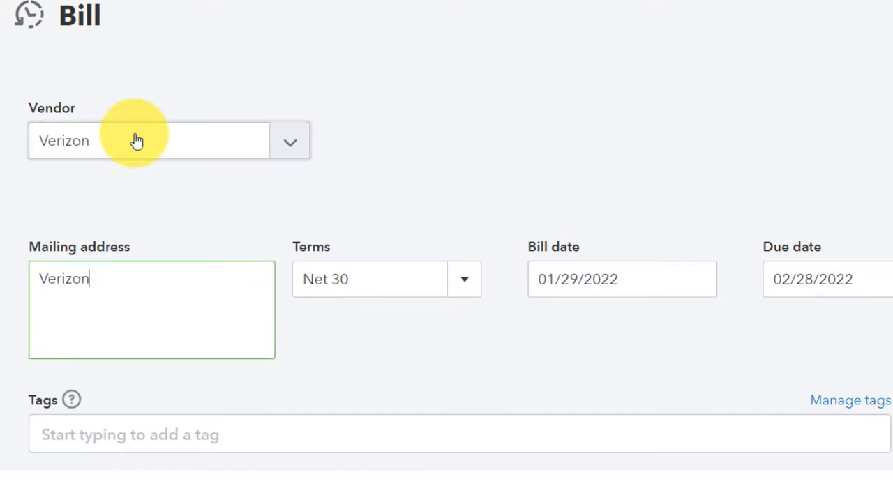
Step: Date the bill 02/28/2022, keeping the Net 30 terms and leaving the bill number and permit number empty
key(Tab)
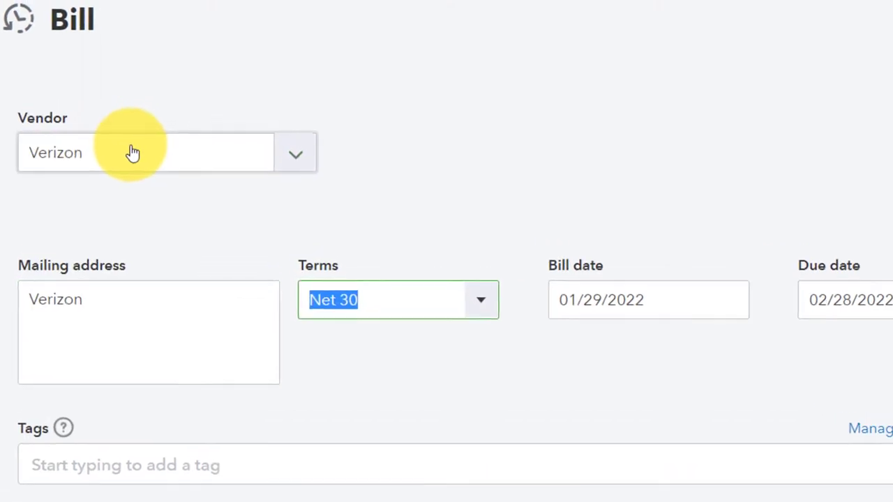
key(Tab)
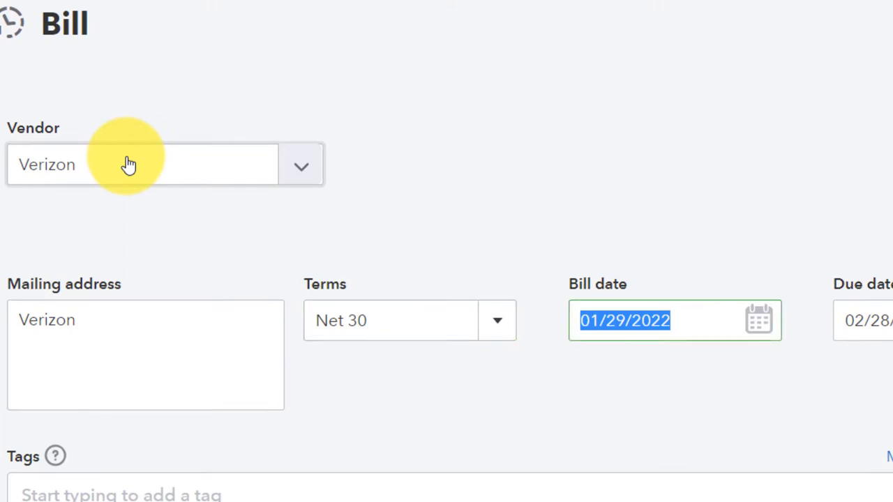
text(022822)
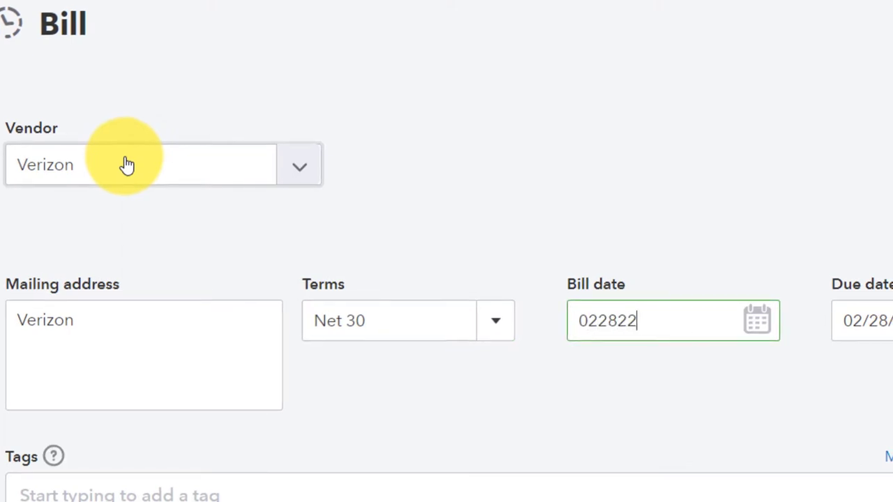
key(Tab)
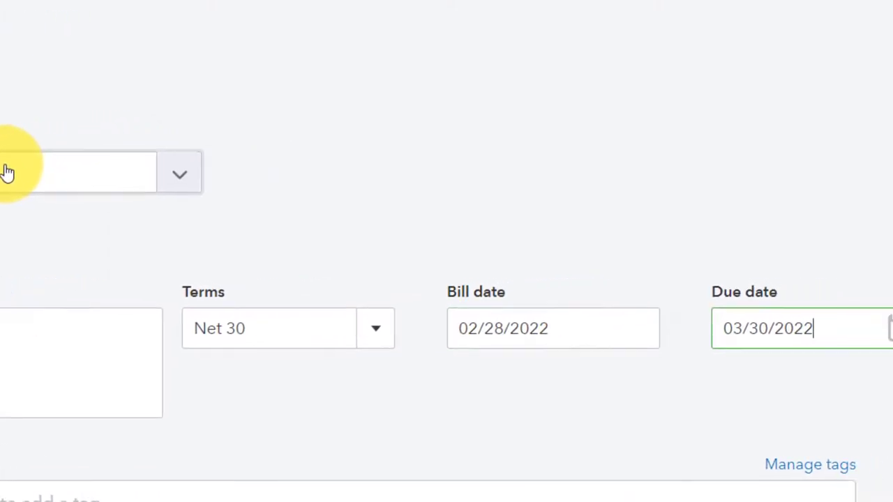
key(Tab)
key(Tab)
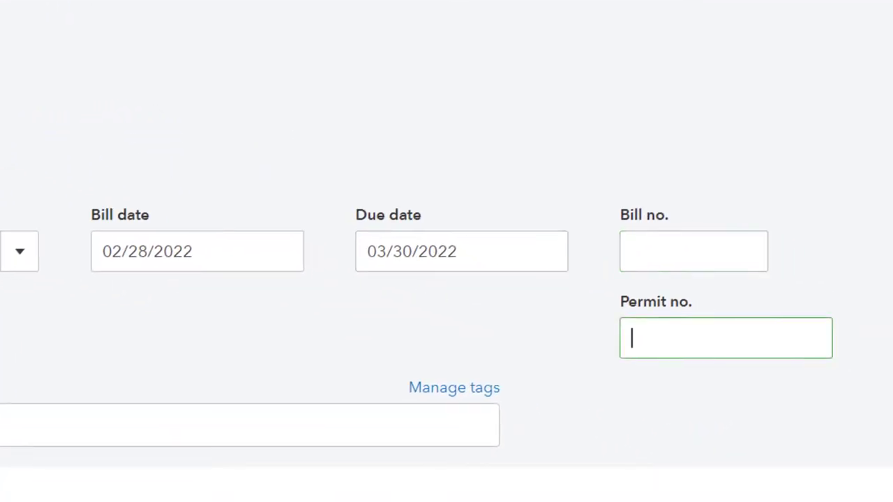
key(Tab)
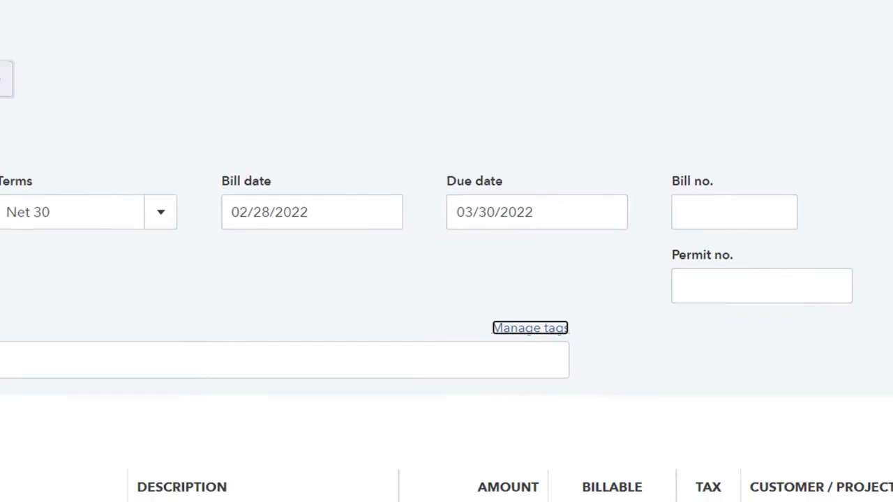
key(Tab)
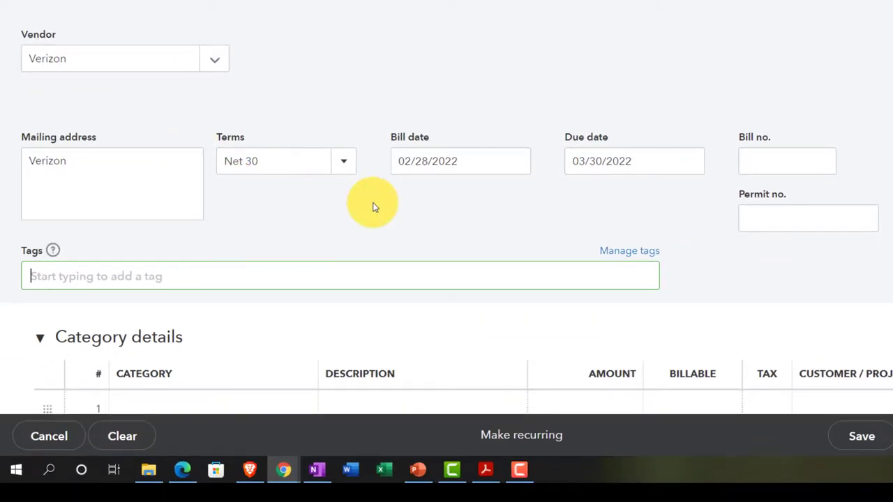
Step: Assign the Telephone category to the first line of the bill's category details
scroll(366, 230, down, 2)
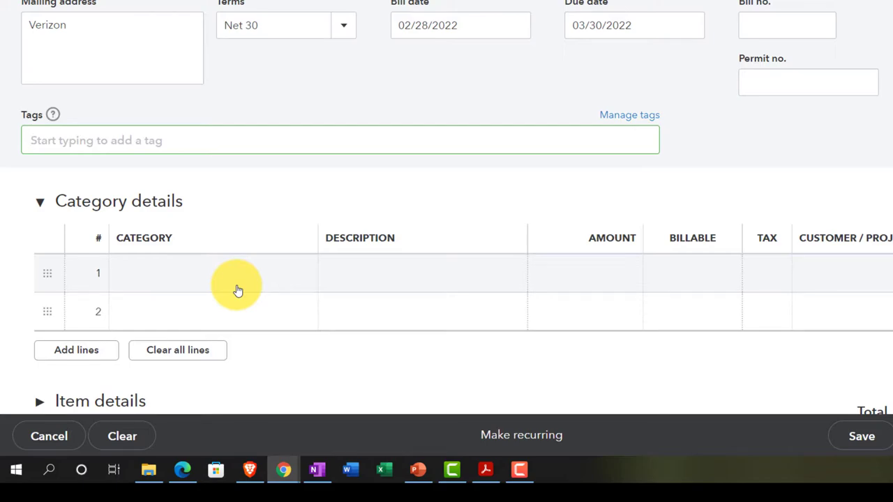
click(237, 290)
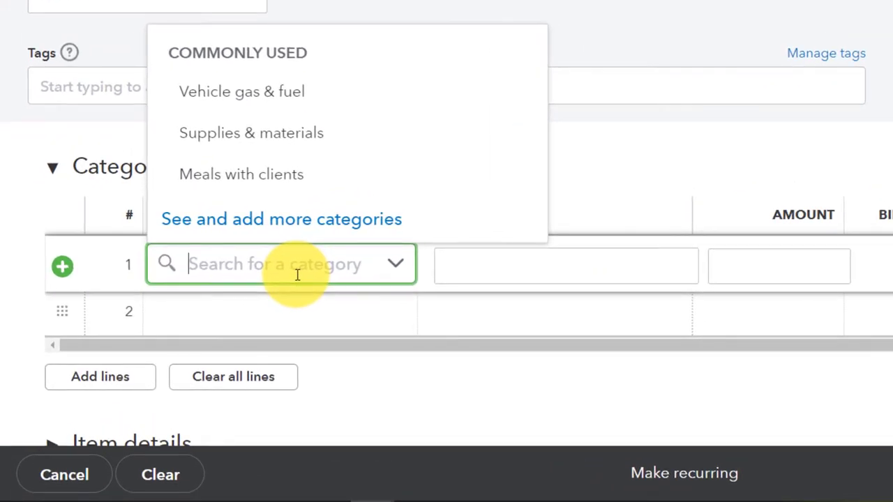
text(tel)
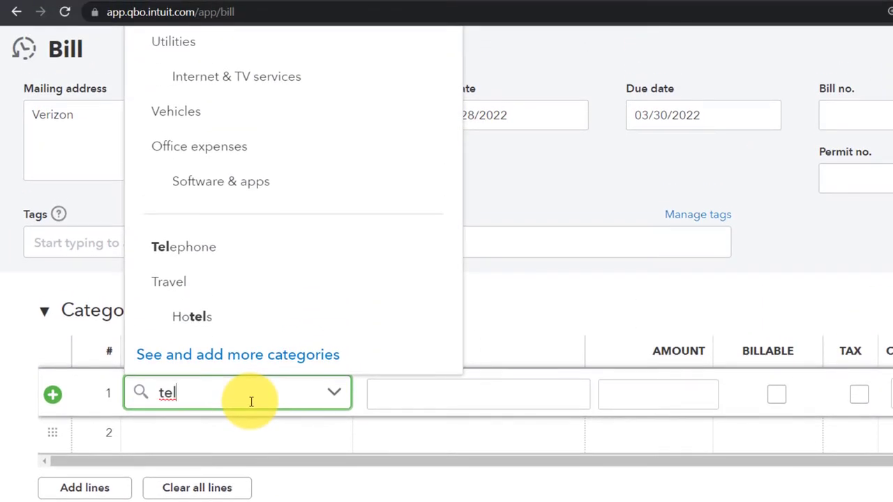
text(el)
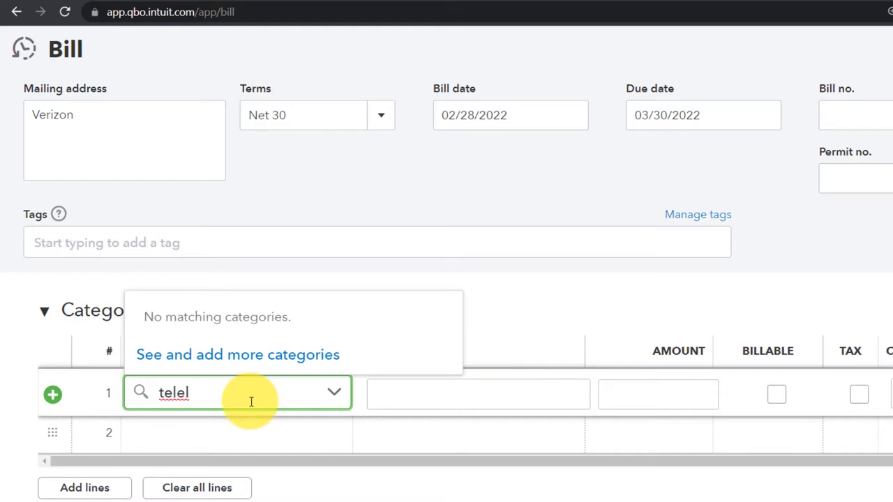
key(BackSpace)
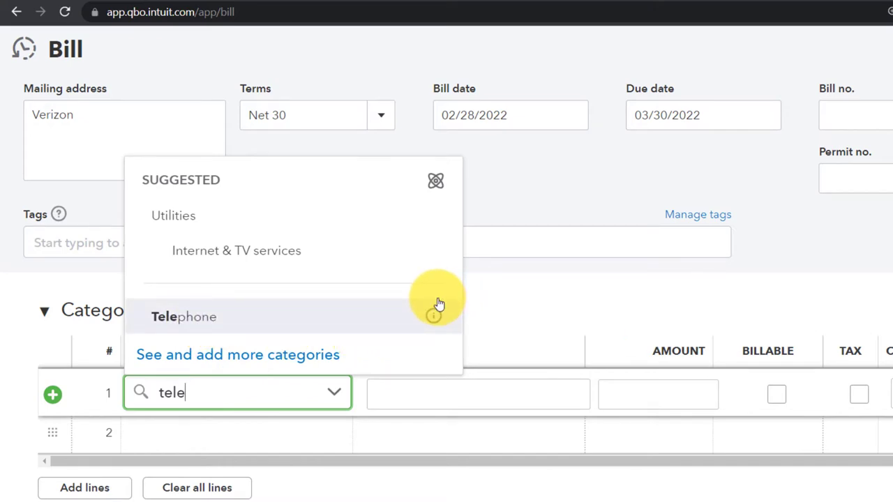
click(212, 320)
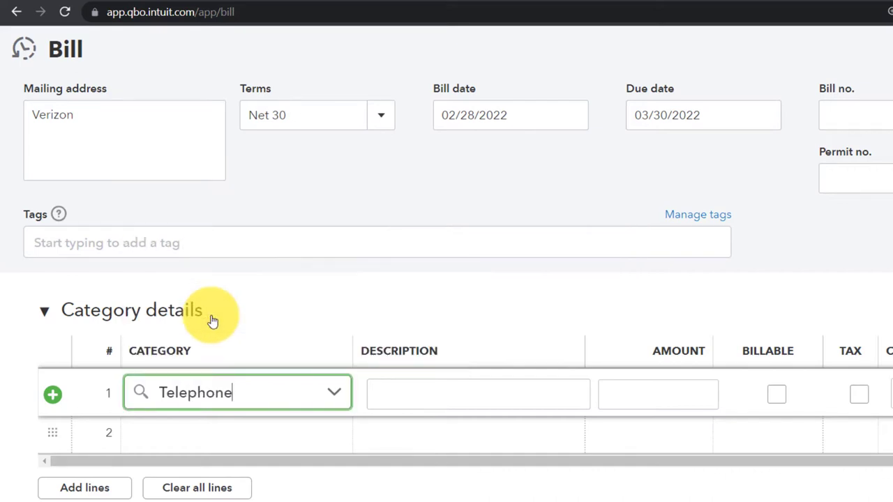
Step: Enter an amount of 360.00 on the Telephone line without a description, and save and close the bill
key(Tab)
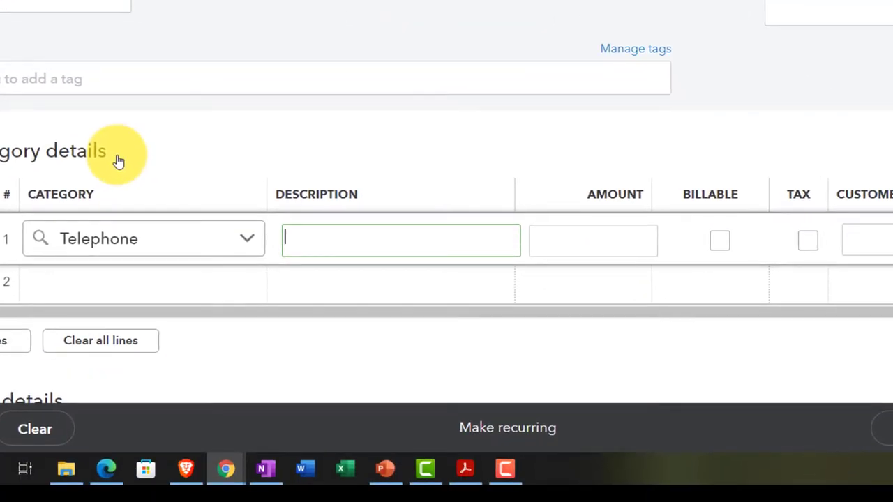
key(Tab)
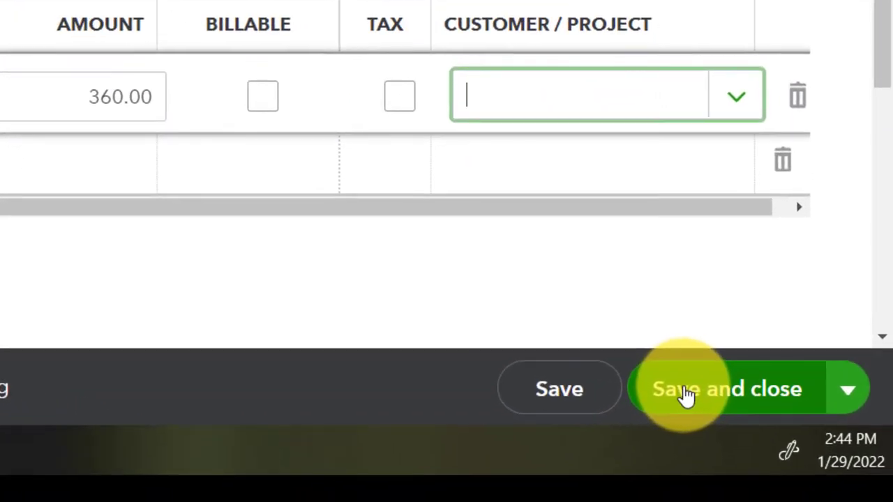
click(752, 484)
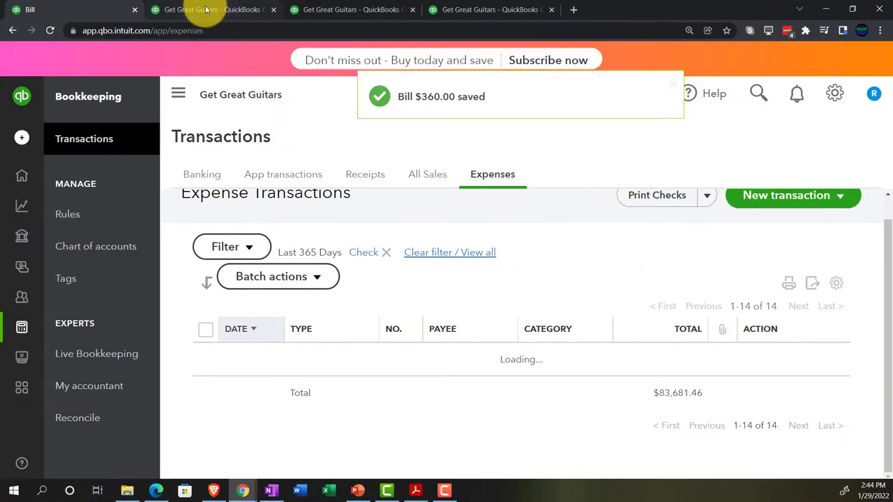
Step: Rerun the 2022 Balance Sheet in its tab and open the transaction detail behind Accounts Payable (A/P)
click(206, 10)
scroll(631, 286, up, 3)
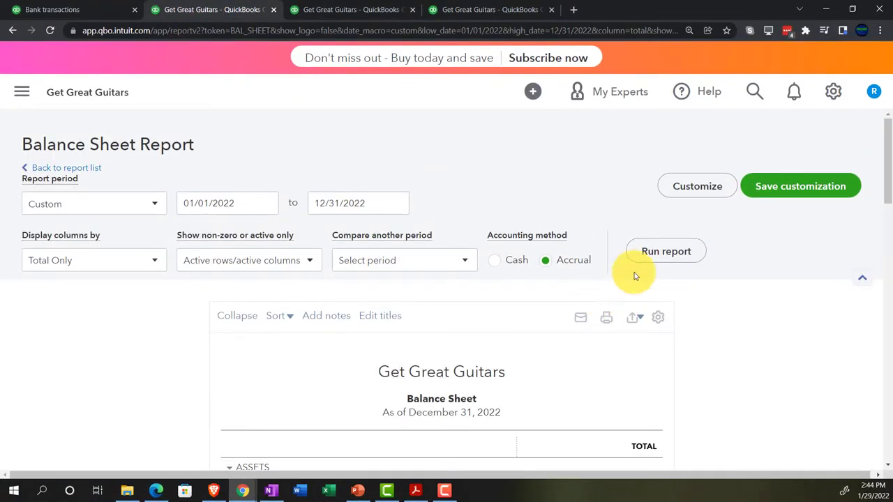
scroll(230, 384, down, 3)
key(ctrl+plus)
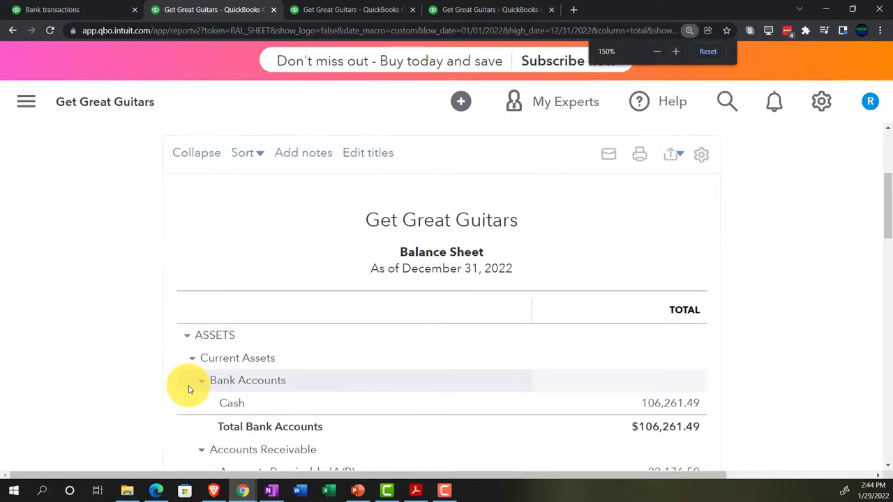
scroll(189, 389, down, 5)
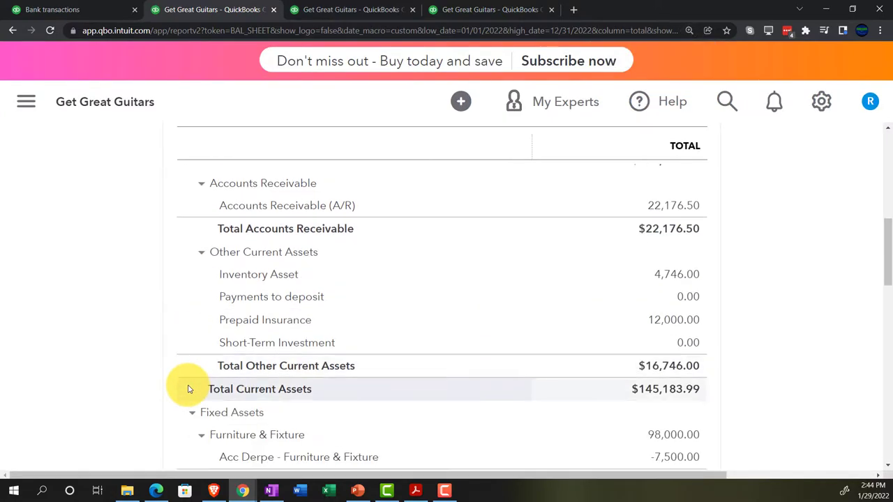
scroll(188, 389, down, 5)
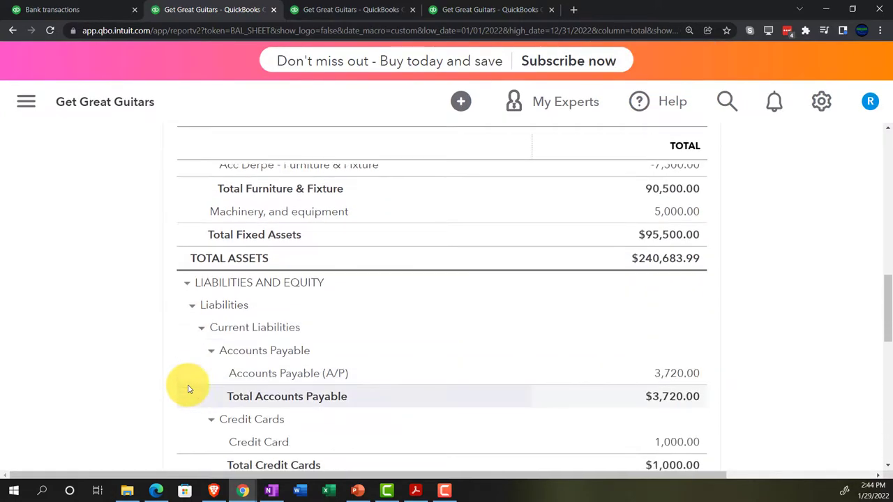
scroll(371, 360, down, 1)
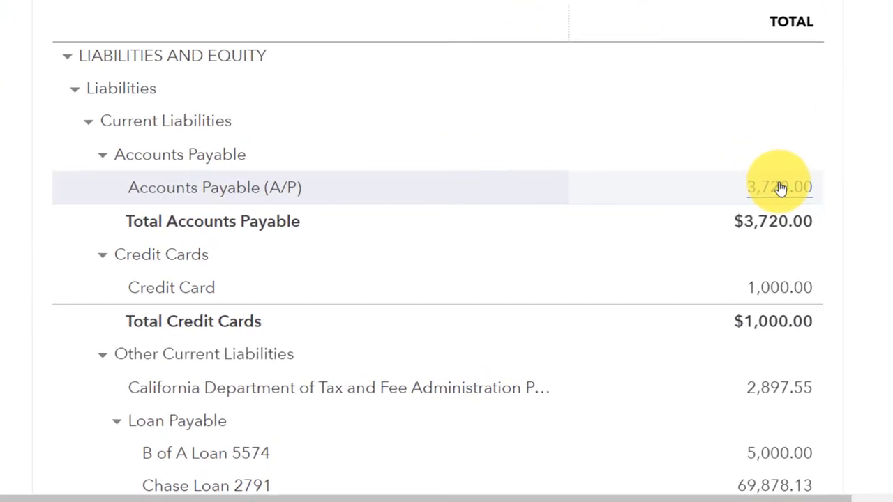
click(779, 187)
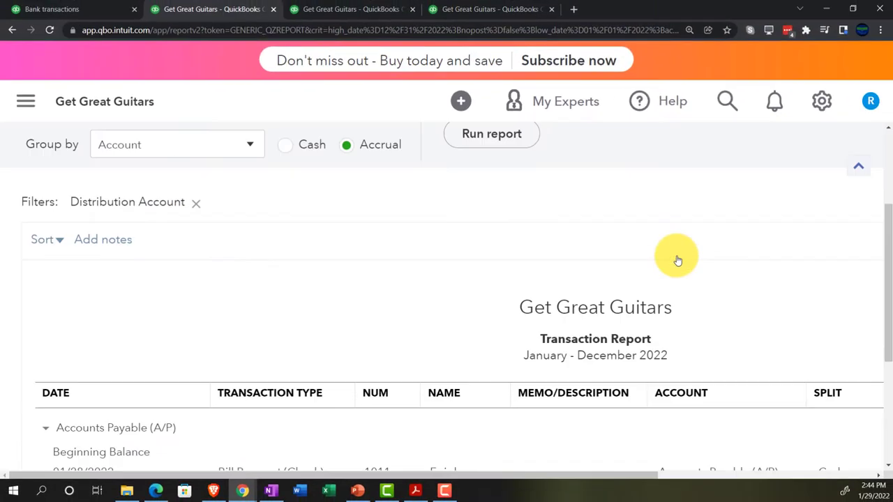
Step: Examine the bills and payments in the Accounts Payable transaction report, including their split accounts and amounts
scroll(461, 331, down, 1)
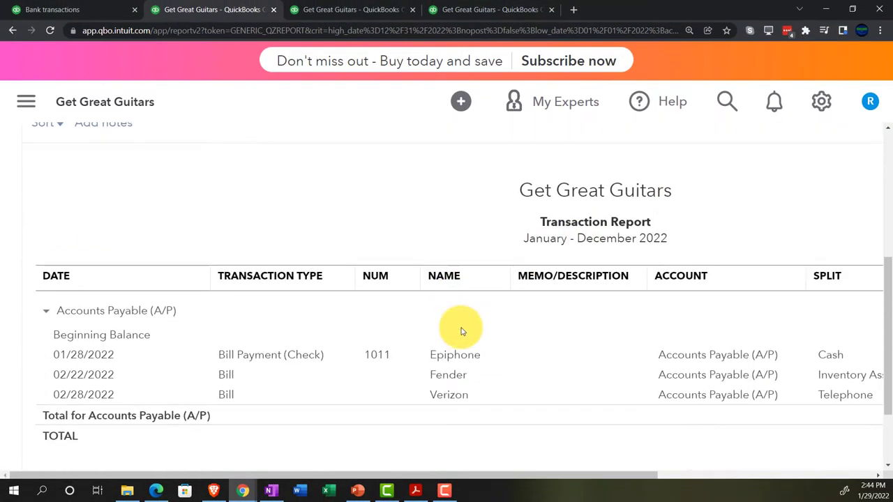
key(ctrl+minus)
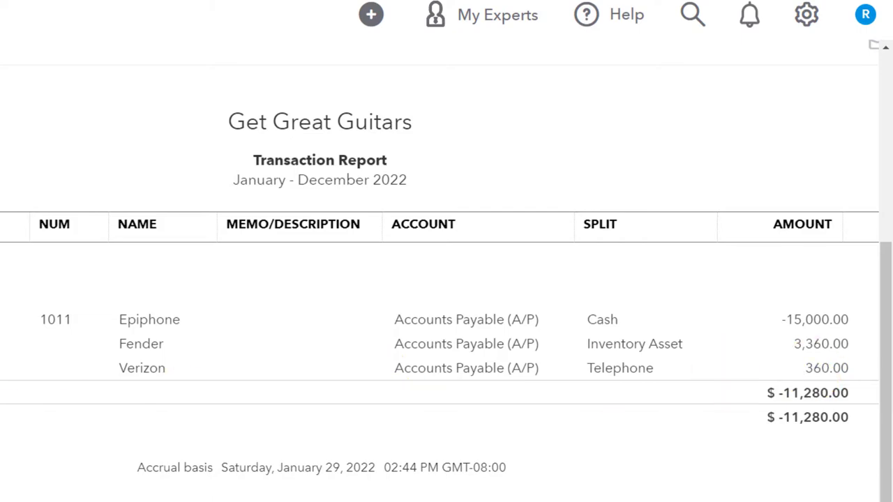
scroll(179, 489, up, 5)
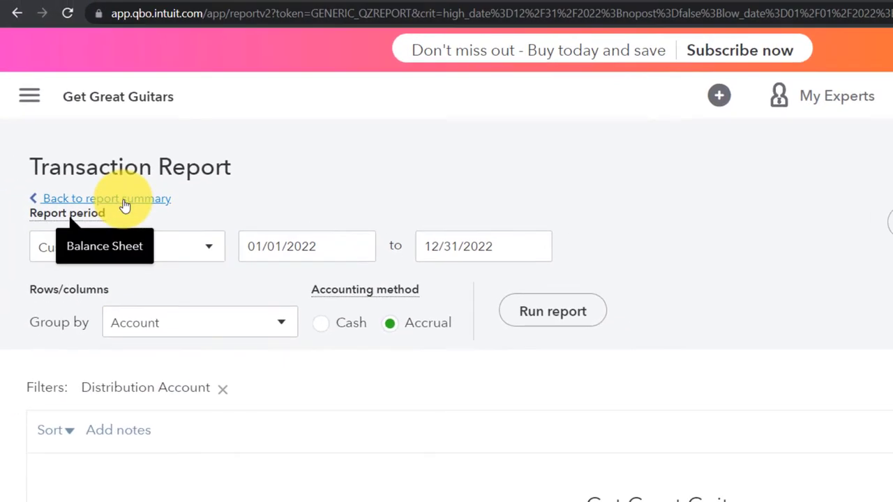
Step: Leave the Accounts Payable transaction detail for the Balance Sheet, and rerun and examine the January to February 2022 Profit and Loss report
click(125, 201)
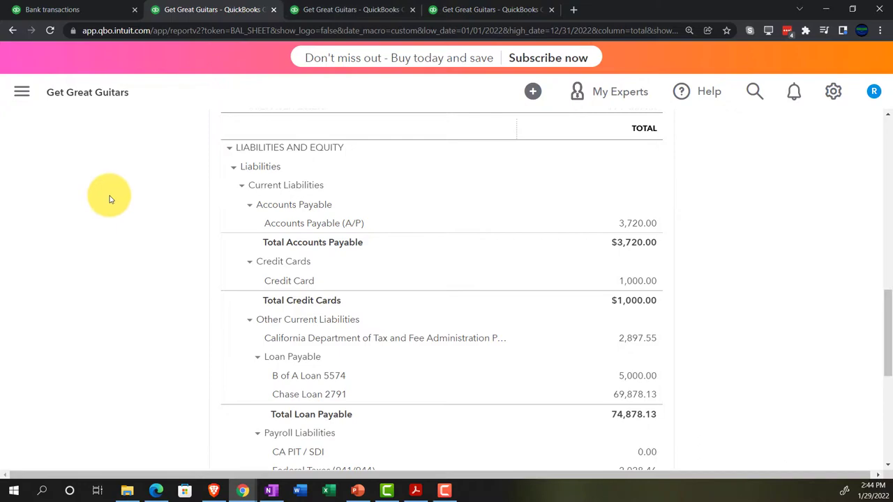
key(ctrl+plus)
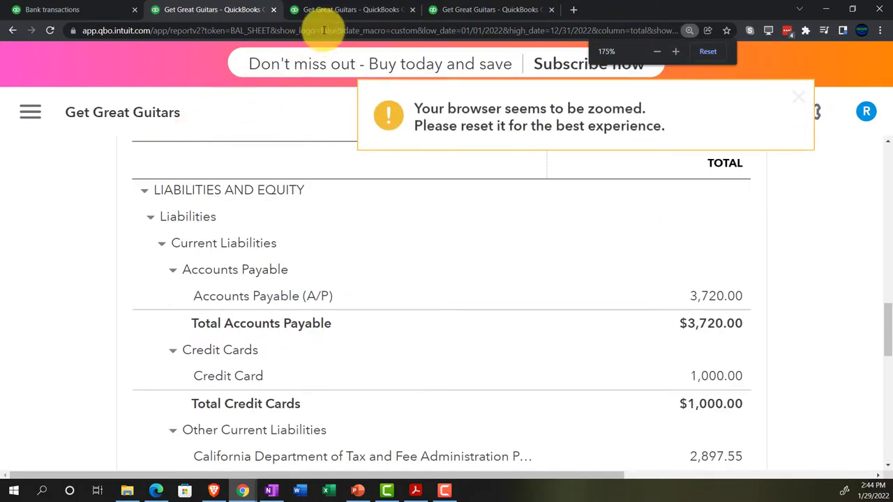
click(339, 9)
scroll(424, 239, up, 5)
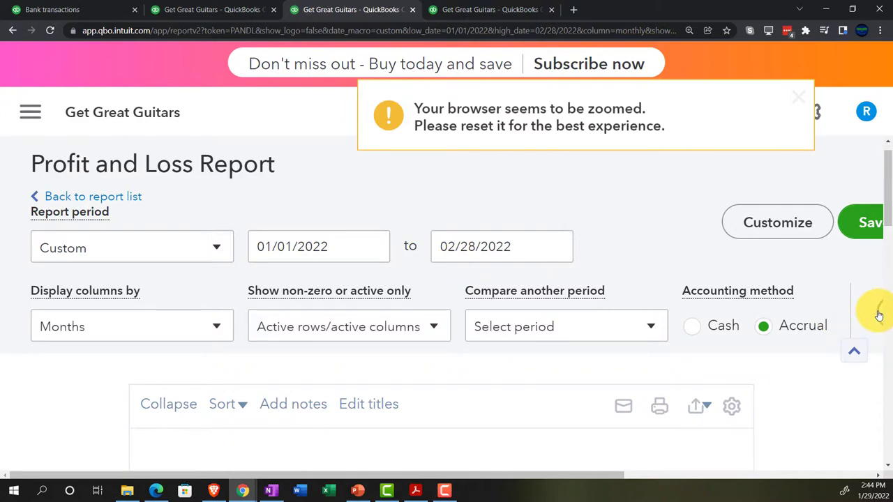
scroll(315, 325, down, 5)
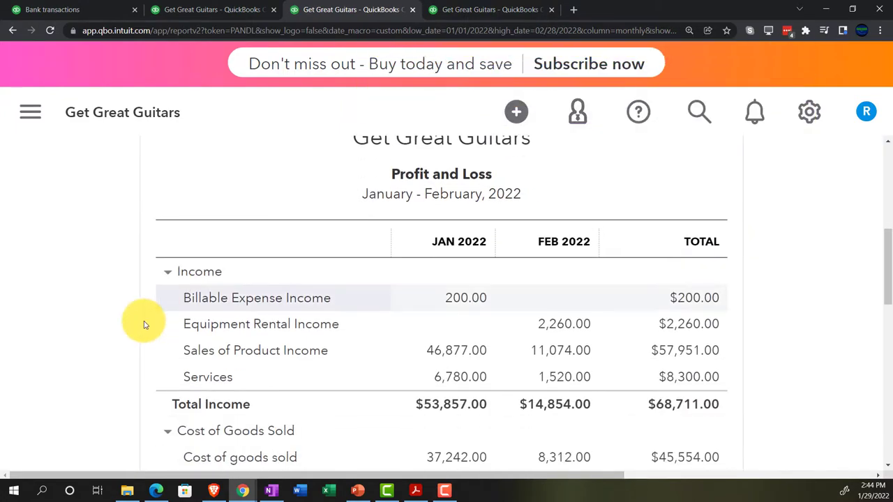
scroll(111, 323, down, 8)
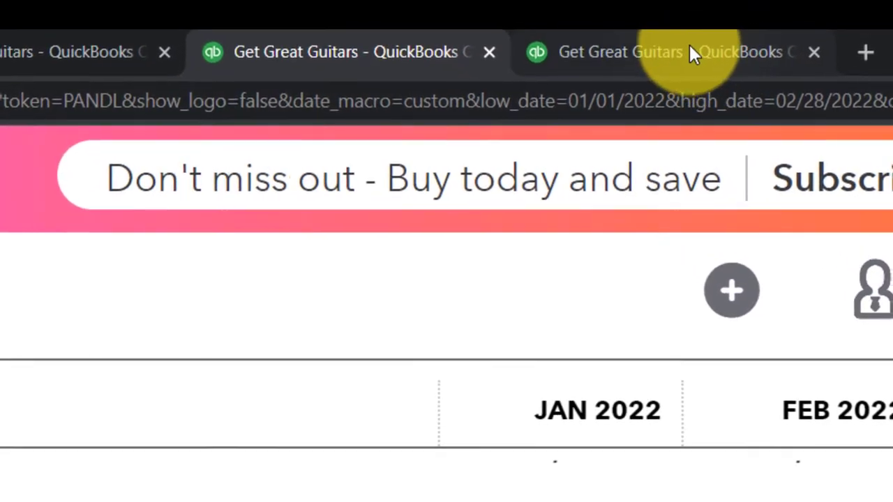
Step: Duplicate the Trial Balance browser tab, open the Reports list in the copy and hide the side navigation
click(689, 52)
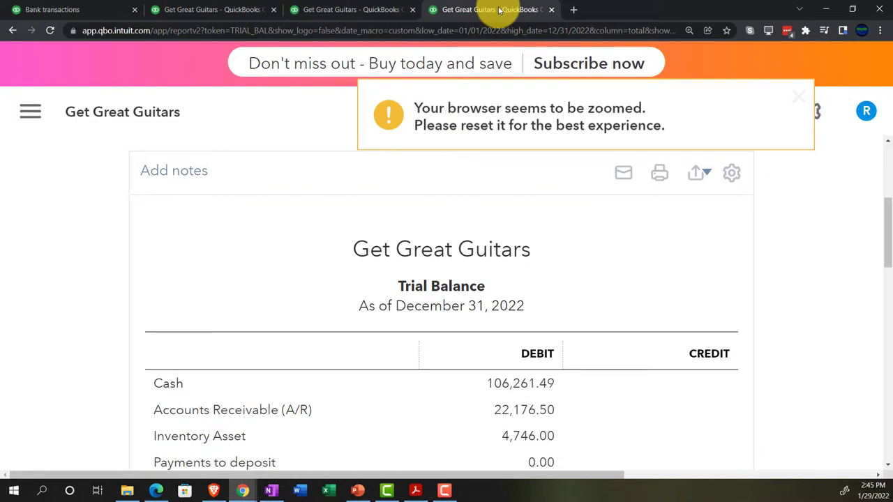
right_click(500, 10)
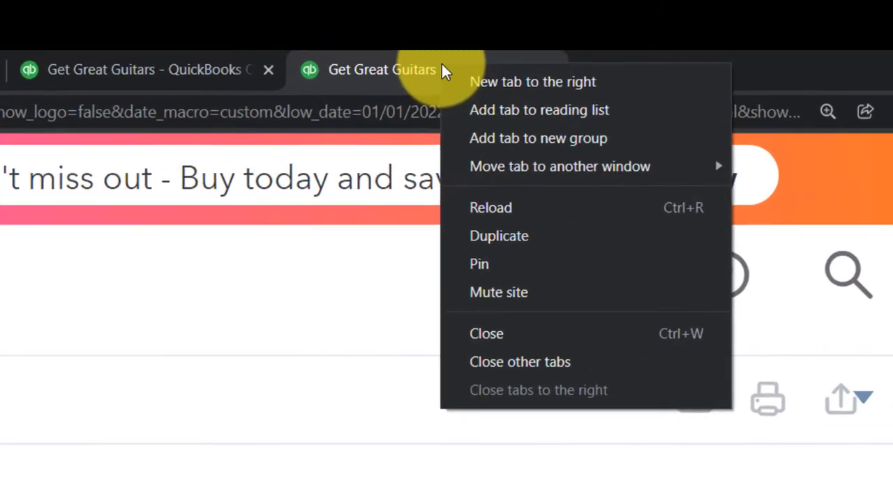
click(473, 237)
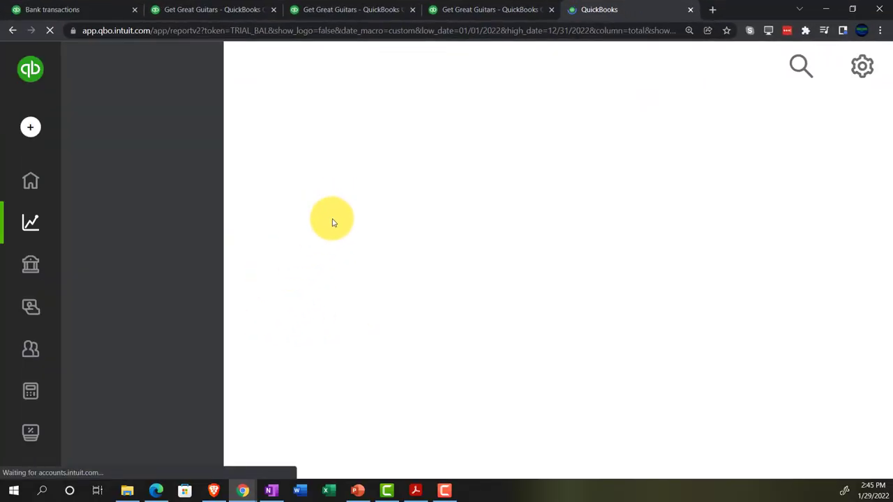
key(ctrl+minus)
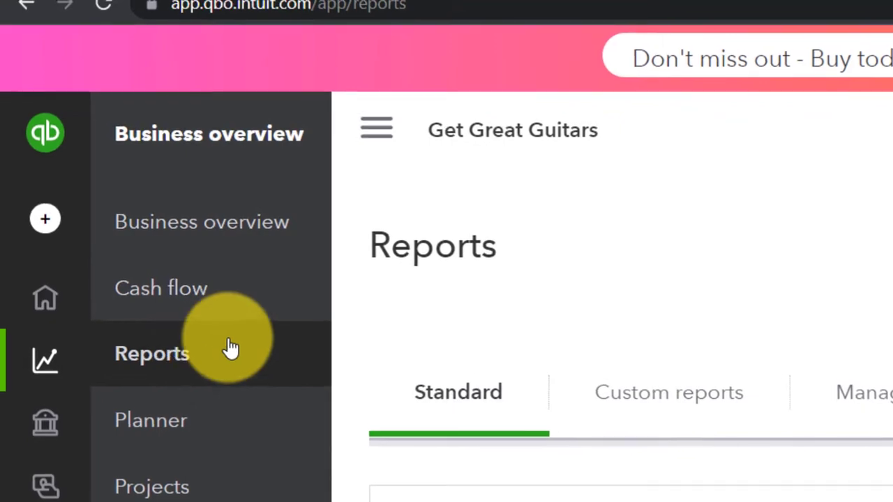
click(383, 149)
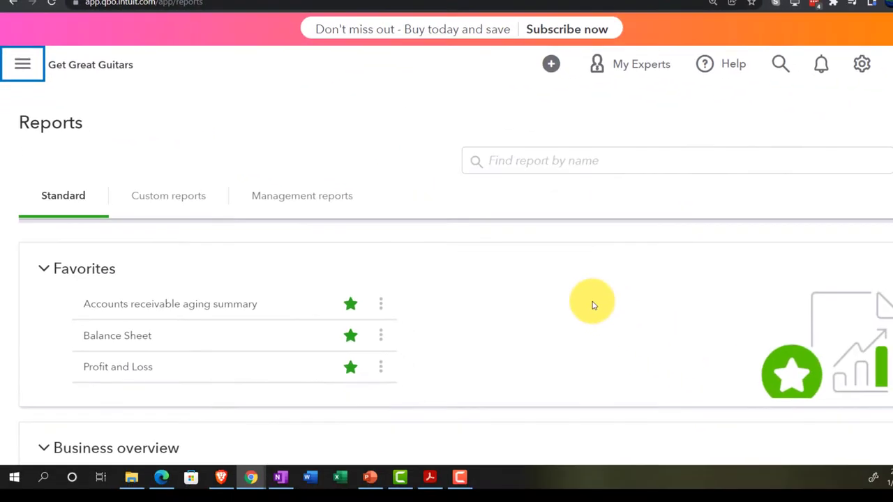
Step: Open the Vendor Balance Detail report from the What you owe group of the standard reports
scroll(592, 300, down, 1)
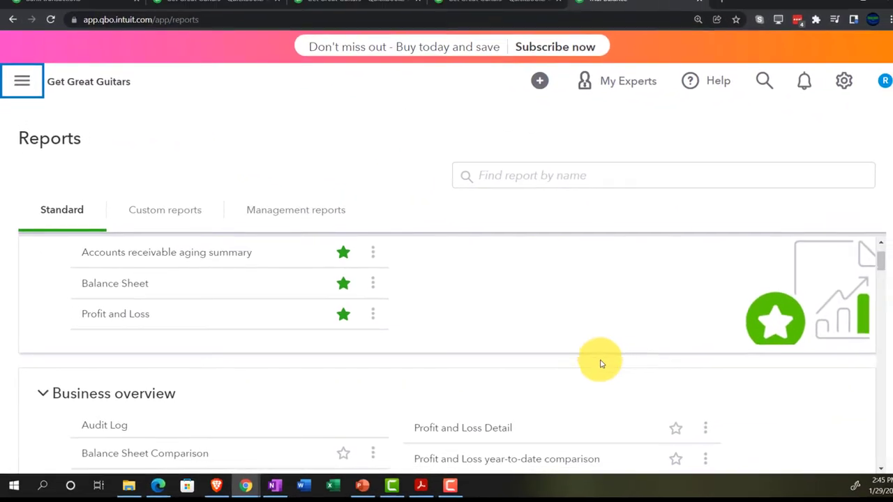
scroll(601, 363, down, 5)
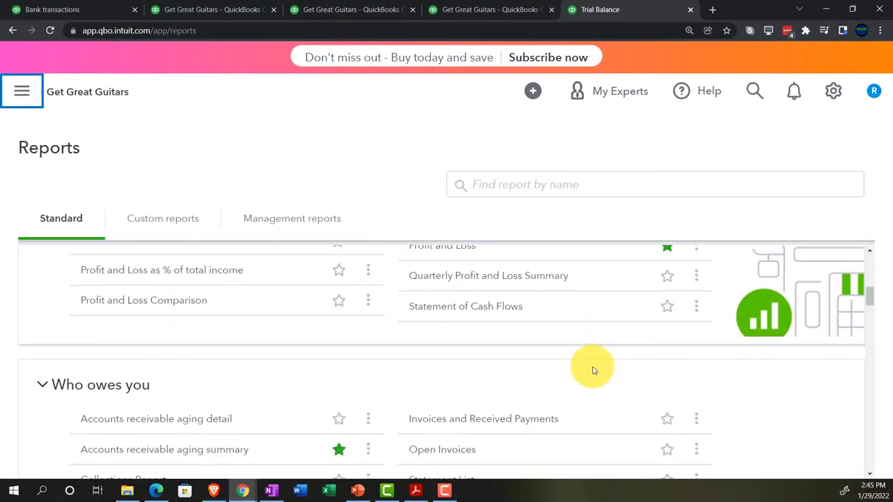
scroll(592, 371, down, 4)
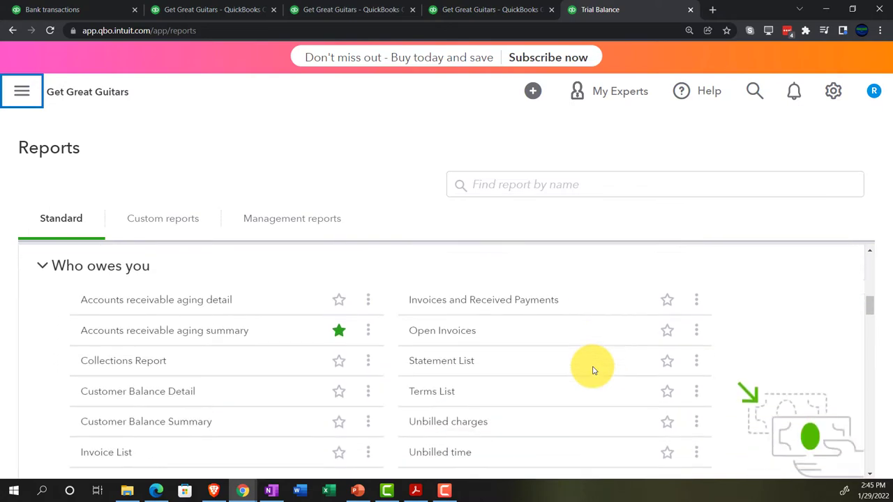
scroll(592, 371, down, 6)
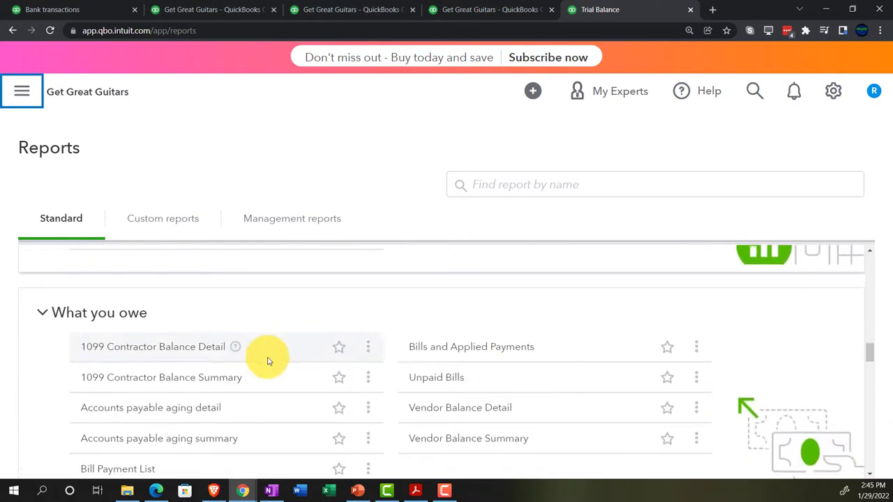
scroll(268, 361, down, 1)
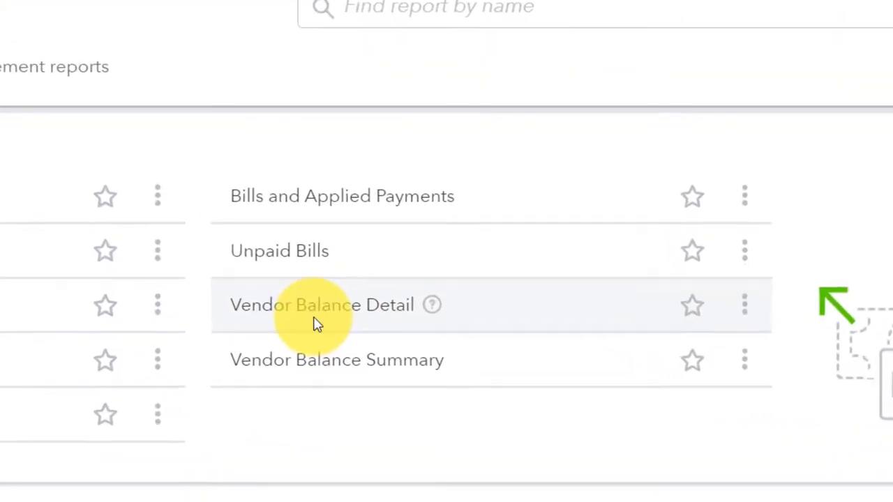
click(284, 301)
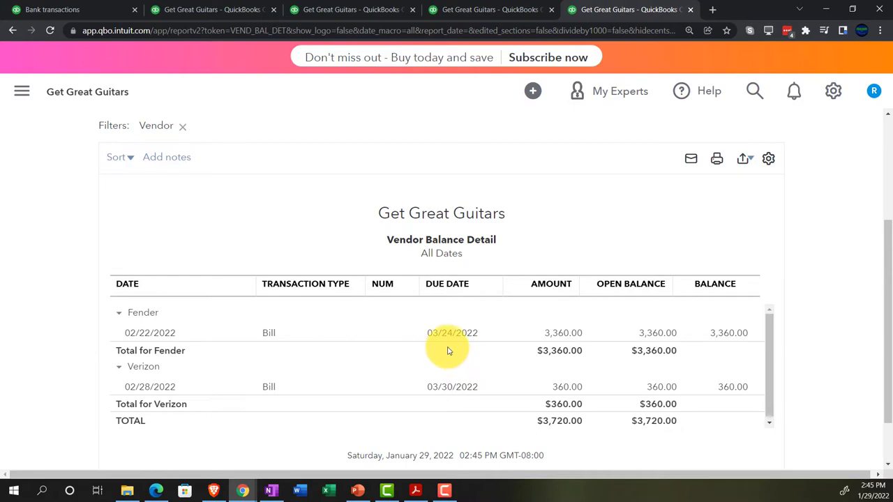
Step: Run the Vendor Balance Detail report for a custom period as of 12/31/2022 and compare its total with Accounts Payable on the Balance Sheet
scroll(447, 348, up, 3)
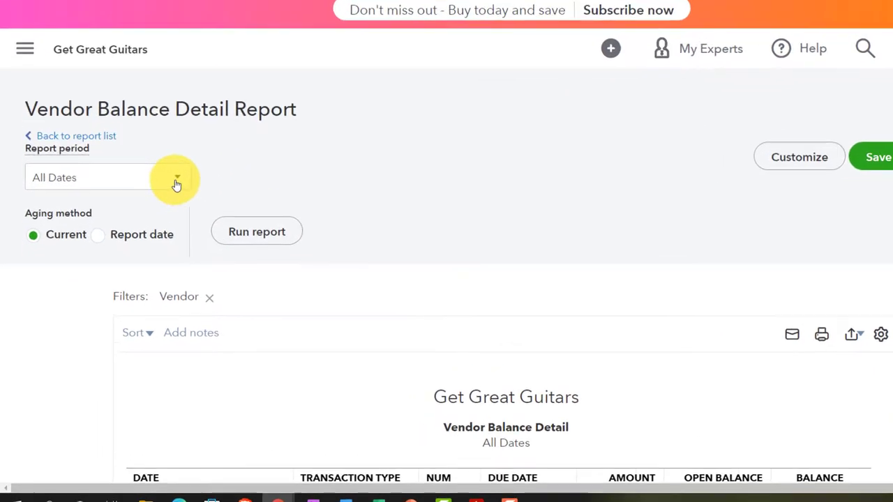
click(153, 204)
click(133, 249)
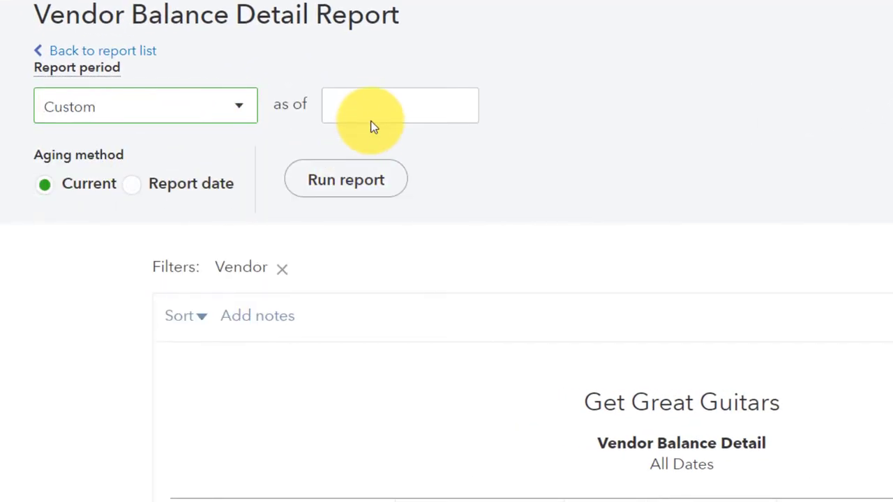
text(1213)
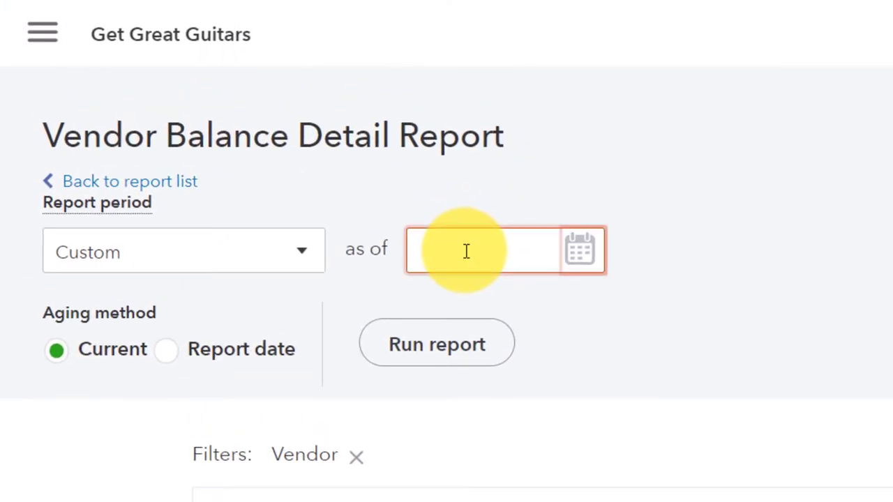
text(123112)
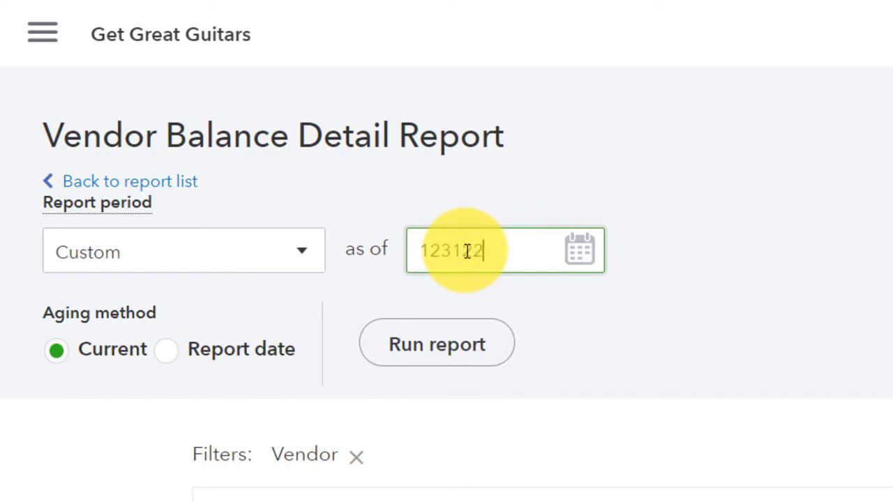
key(Tab)
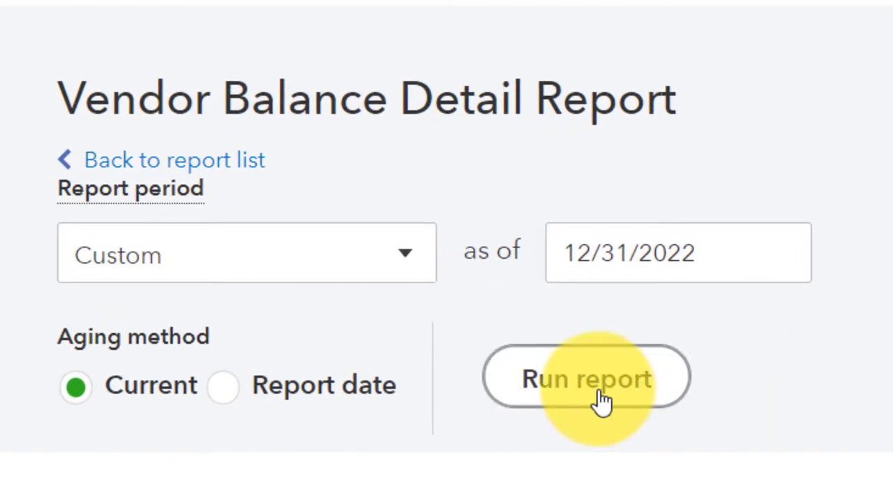
click(443, 353)
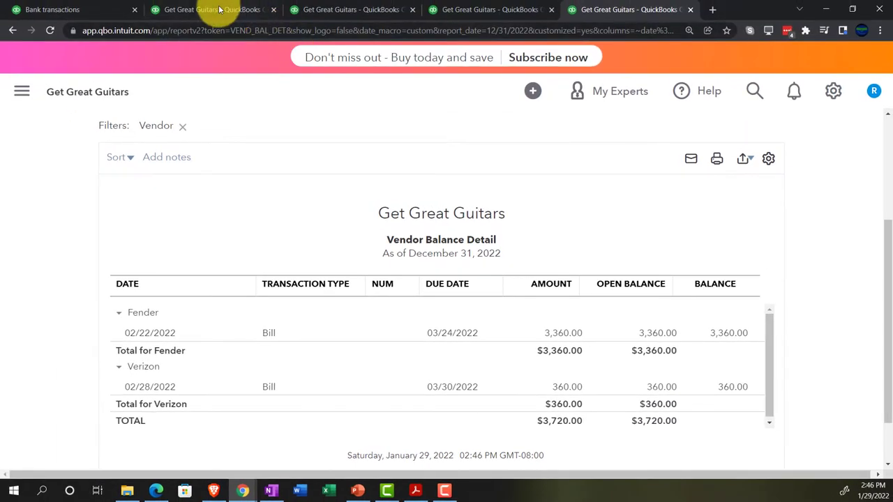
click(219, 9)
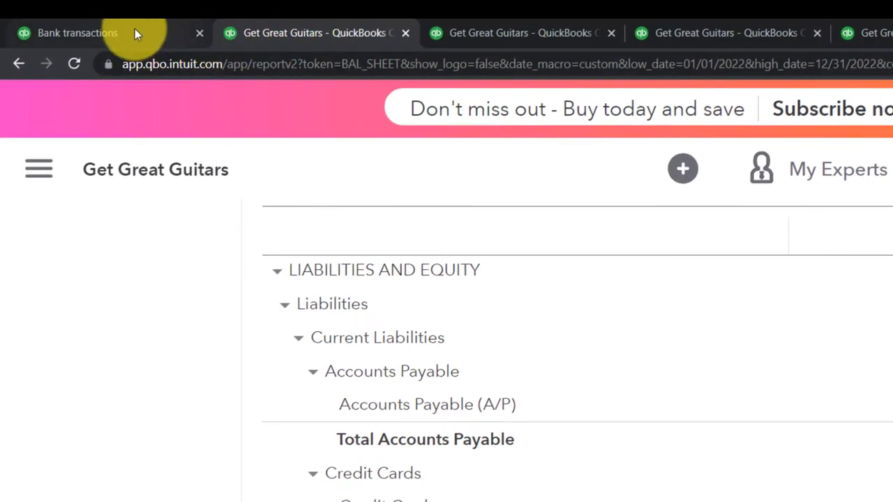
Step: Go back to the Bank transactions page and open the vendor list under Get paid & pay from there
click(135, 33)
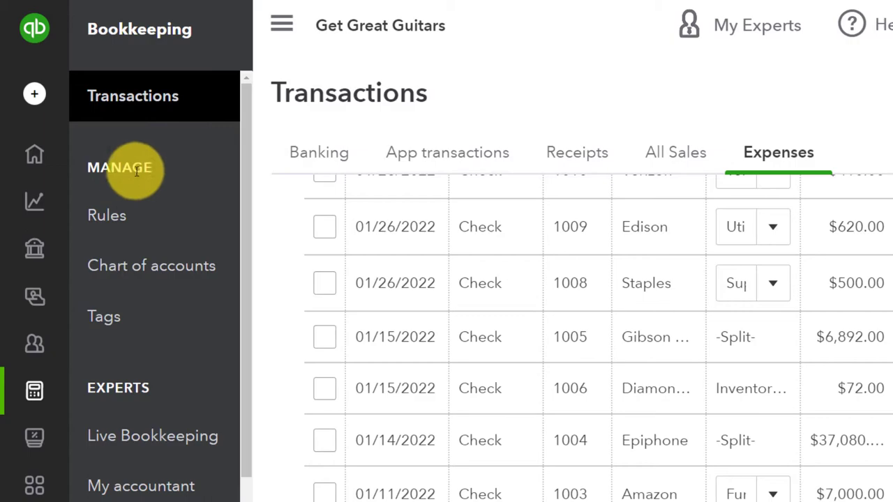
mouse_move(46, 265)
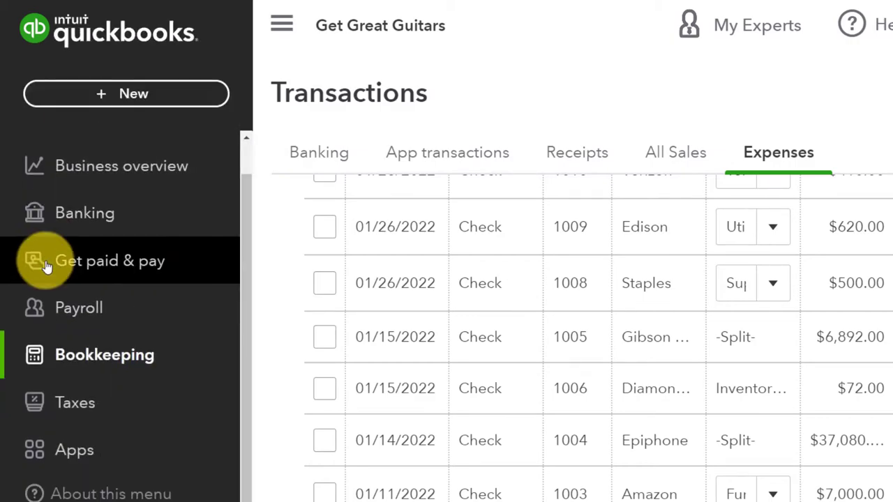
click(89, 268)
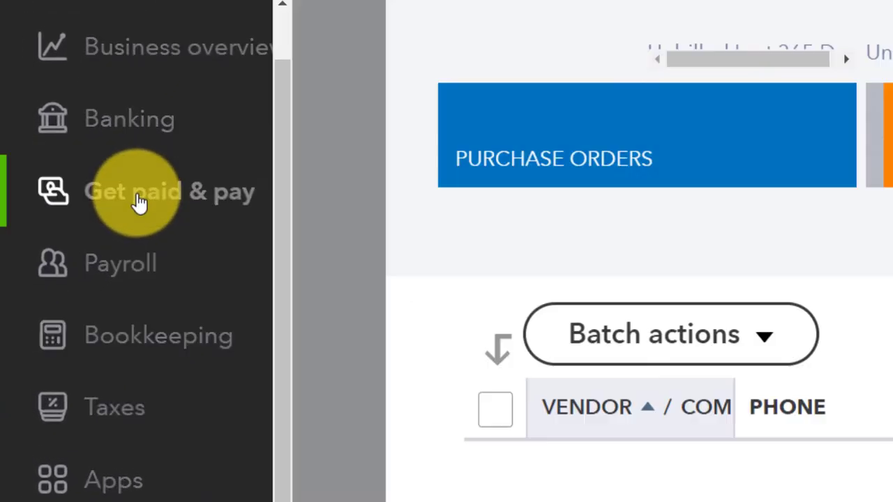
mouse_move(140, 202)
Step: Open Verizon's transaction list from the vendor list with the side navigation hidden, and check its bill against Accounts Payable on the Balance Sheet
scroll(139, 199, down, 5)
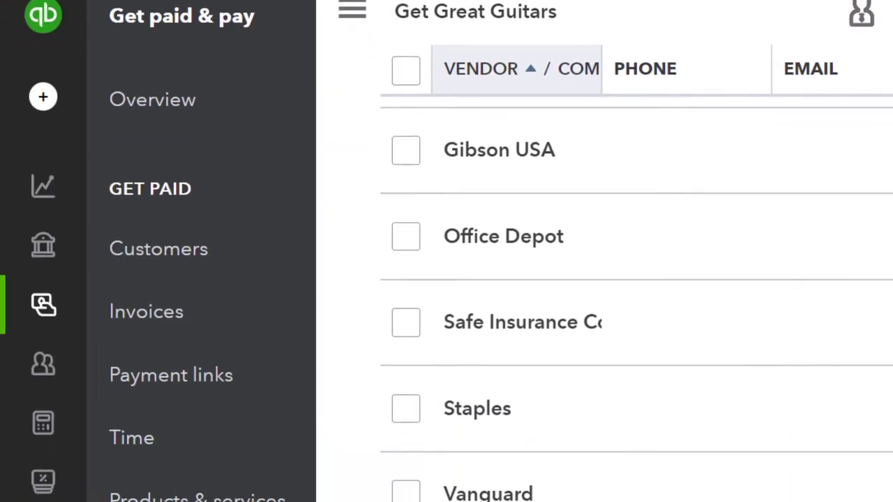
scroll(174, 495, down, 1)
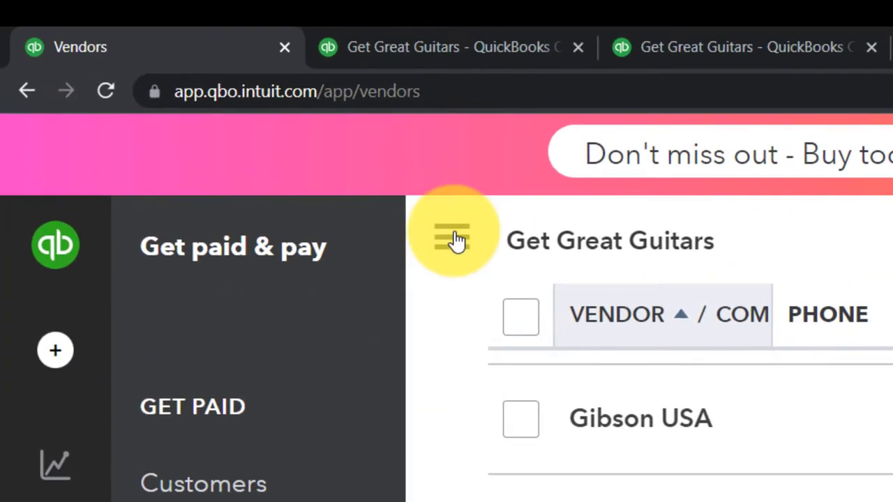
click(454, 241)
scroll(279, 309, down, 2)
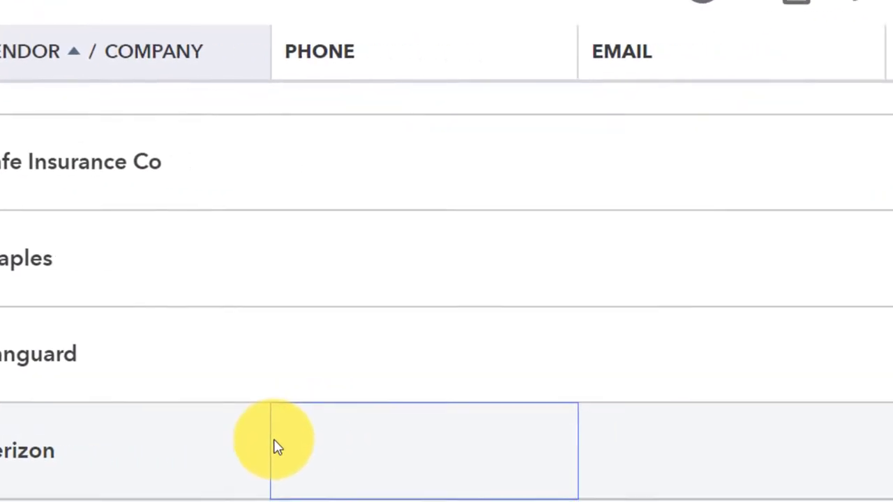
click(21, 435)
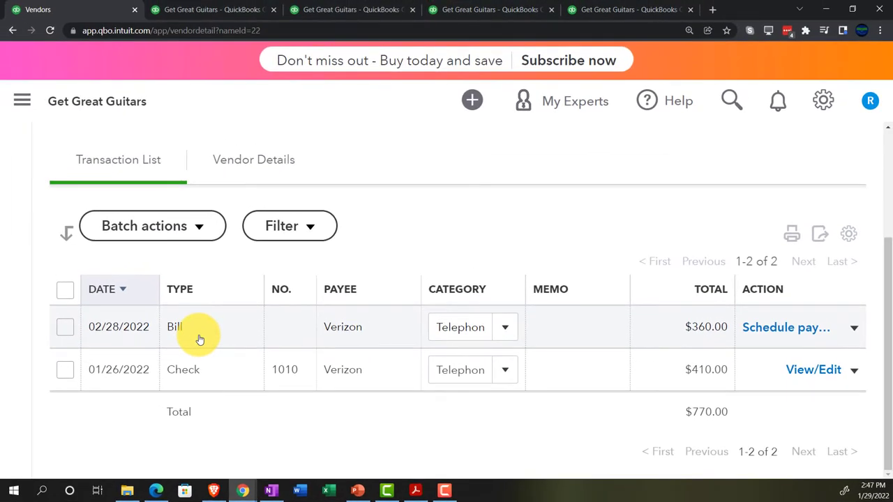
click(184, 11)
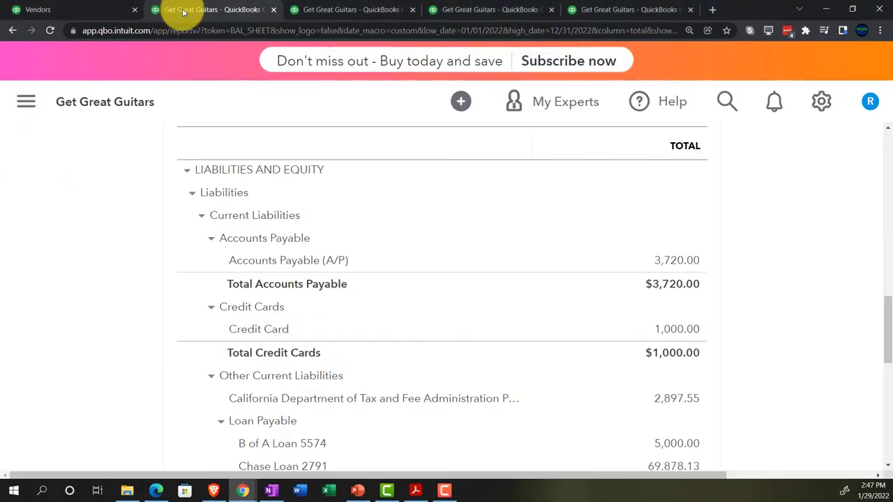
click(97, 12)
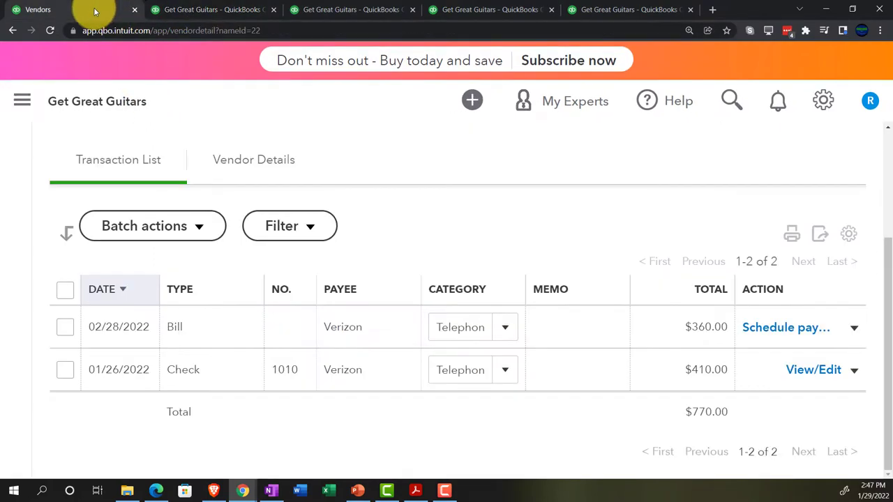
Step: Show the side navigation again and start a new vendor bill
click(20, 96)
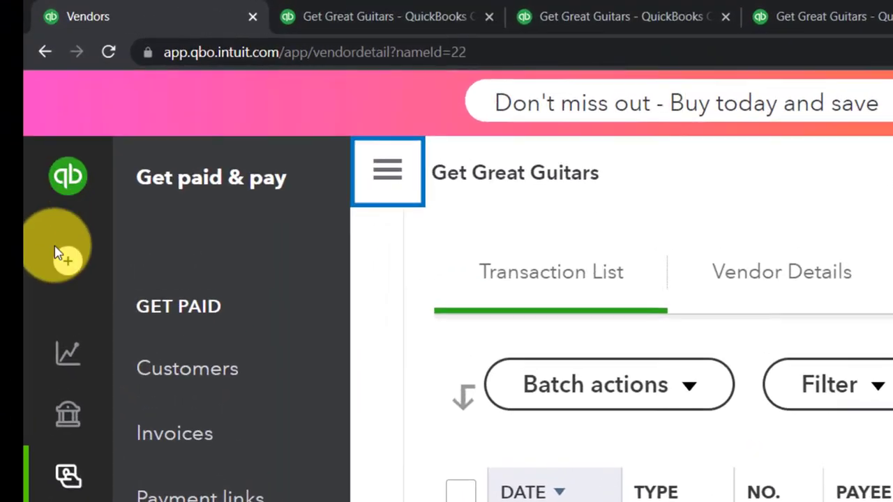
click(59, 251)
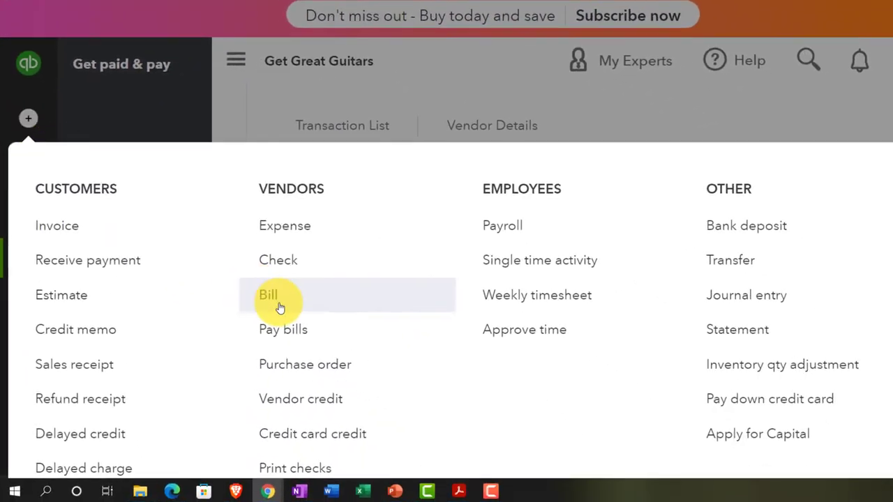
click(279, 307)
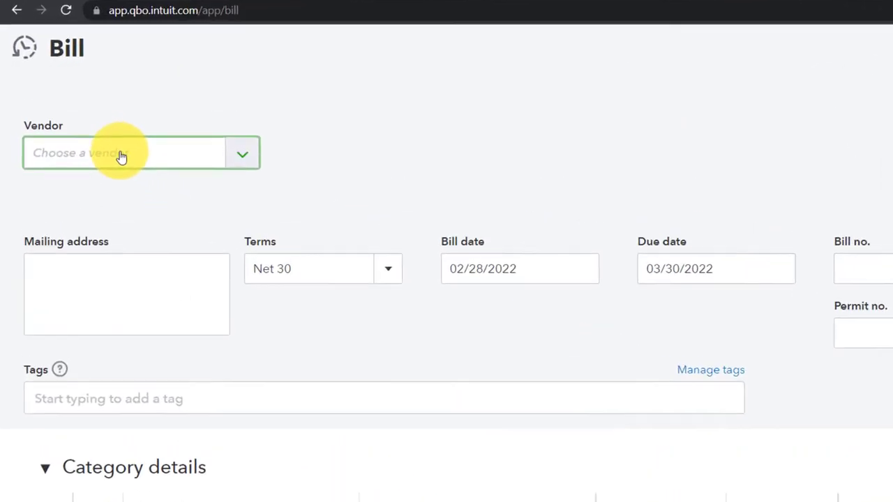
Step: Add Spectrum as a new vendor on the bill, keeping the Net 30 terms
click(105, 158)
text(s)
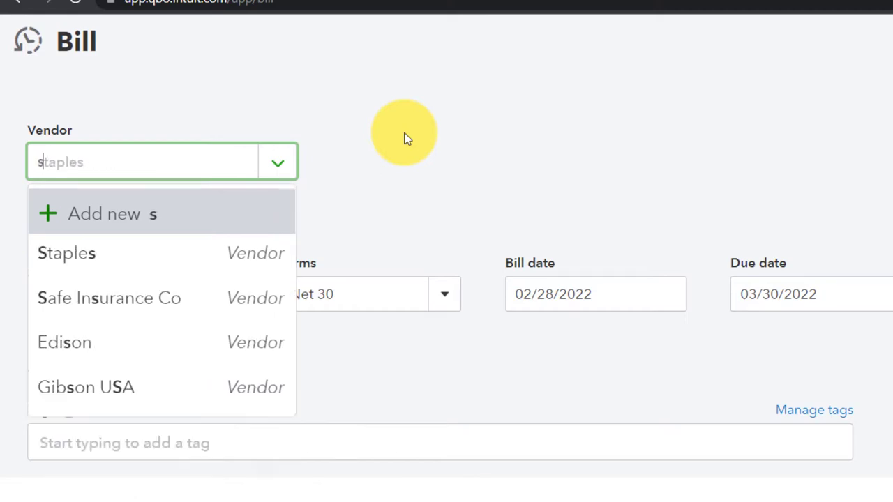
key(BackSpace)
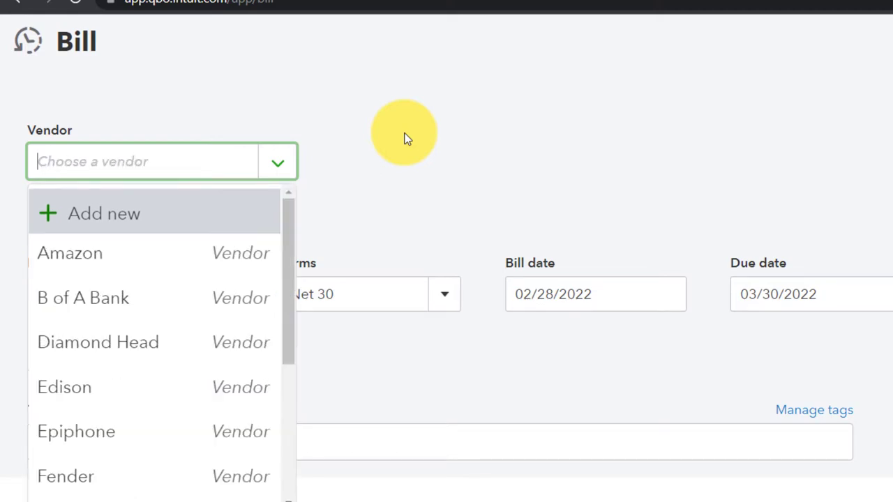
text(Spectrum)
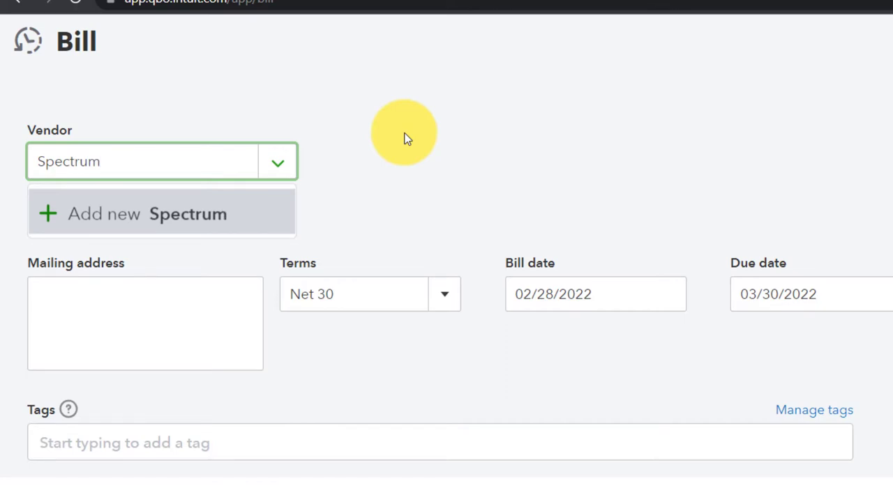
key(Return)
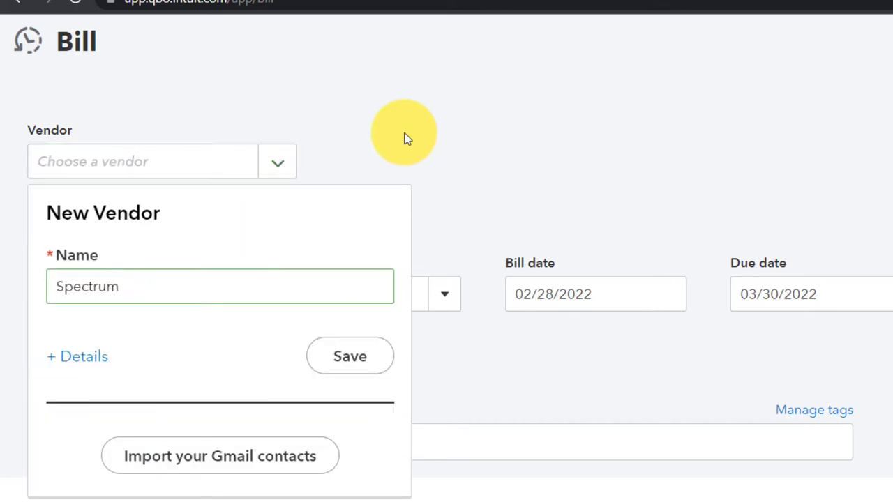
click(335, 373)
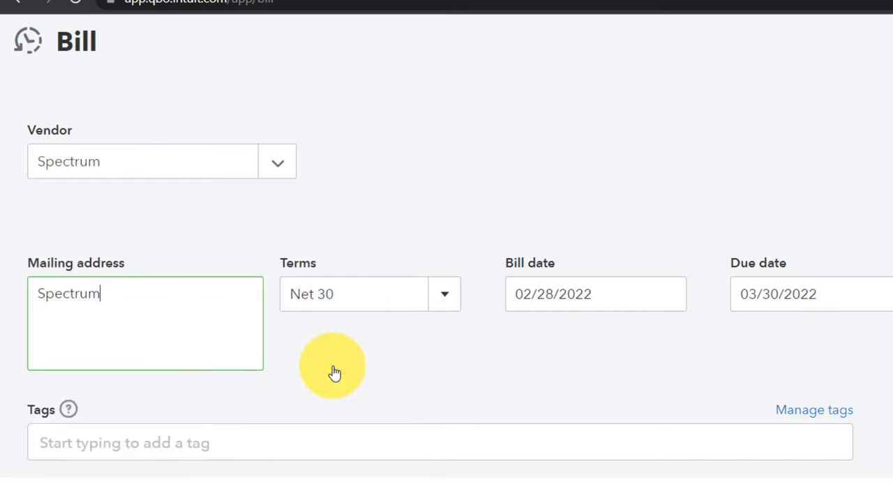
key(Tab)
key(Tab)
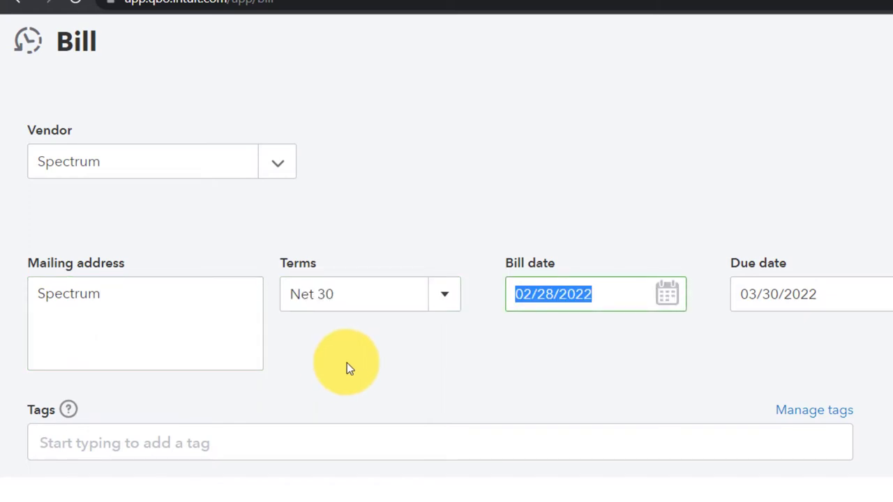
Step: Try to find a "computer" category for the first line of the Spectrum bill
scroll(347, 363, down, 5)
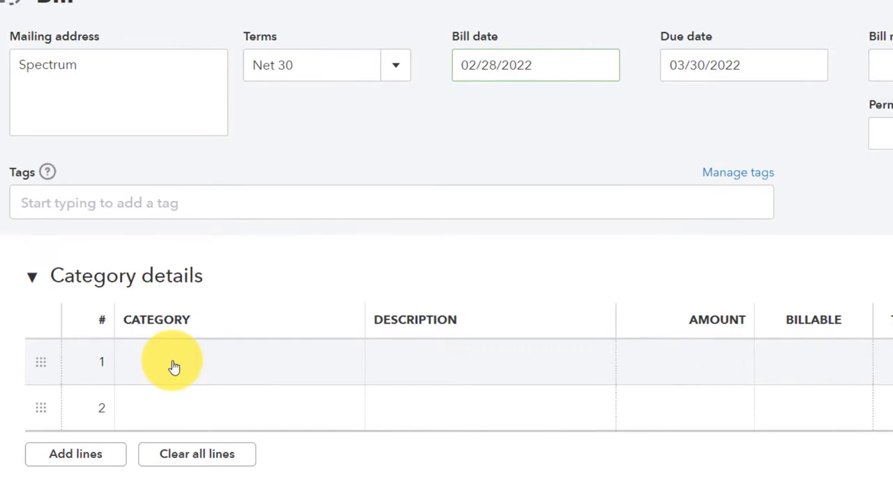
click(136, 325)
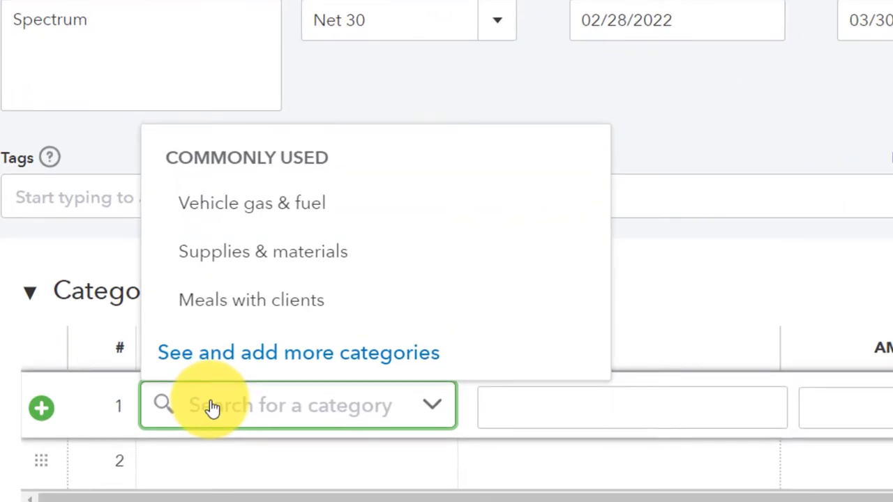
text(c)
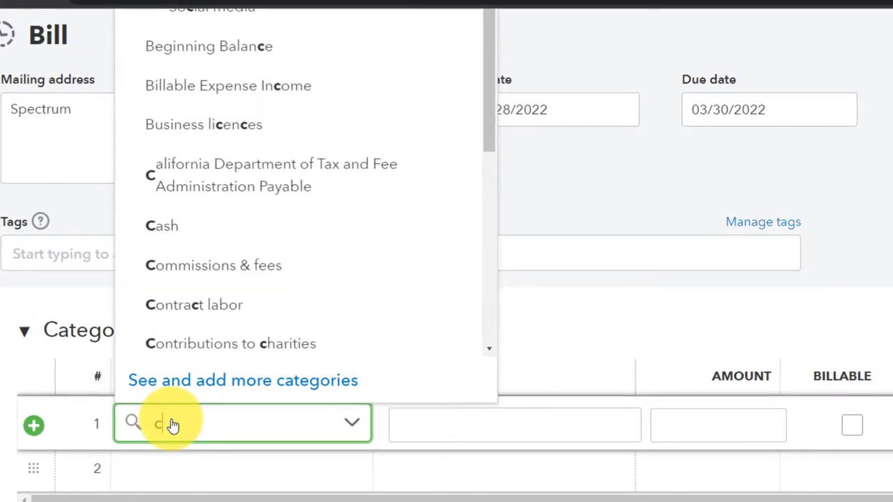
text(omputer)
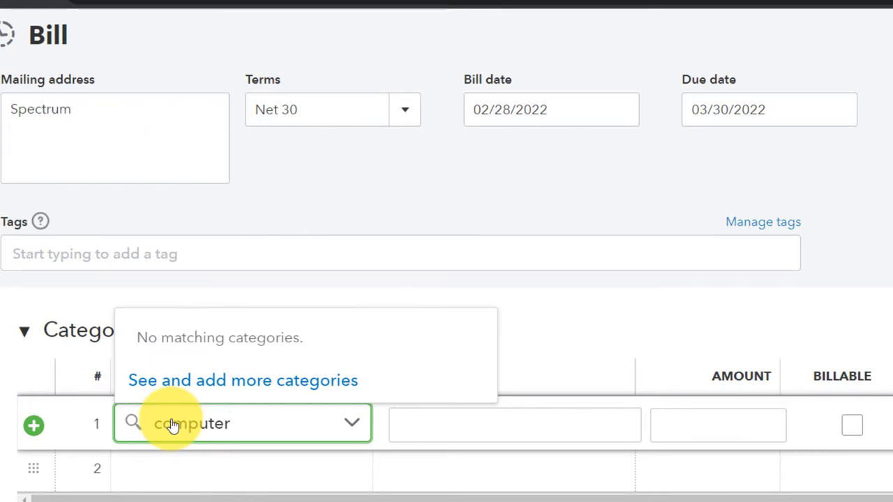
key(BackSpace)
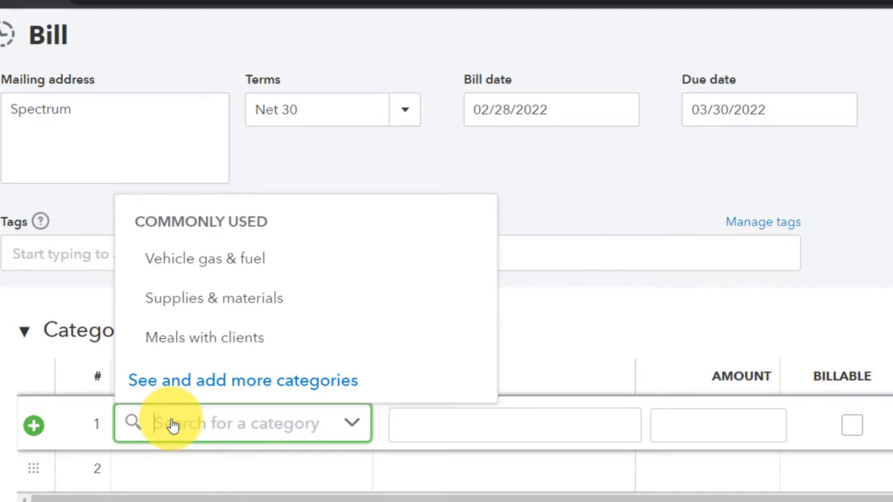
click(657, 299)
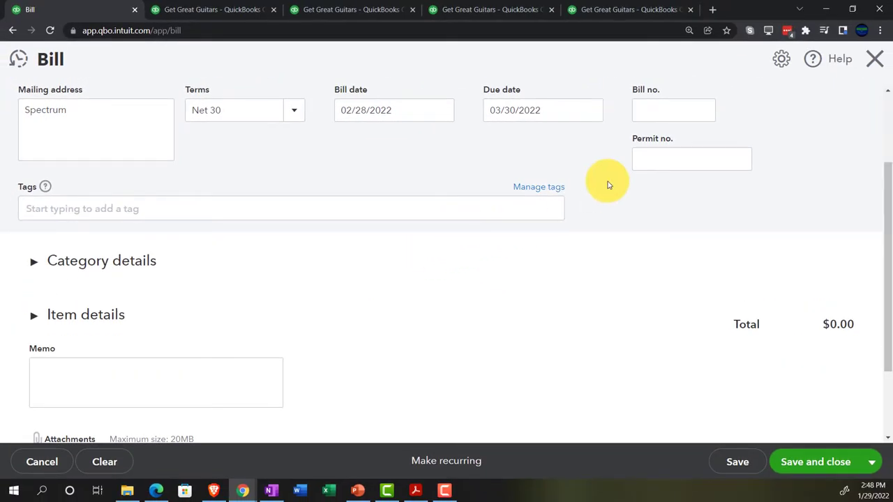
Step: Leave the bill without saving and switch QuickBooks to Accountant view
click(876, 62)
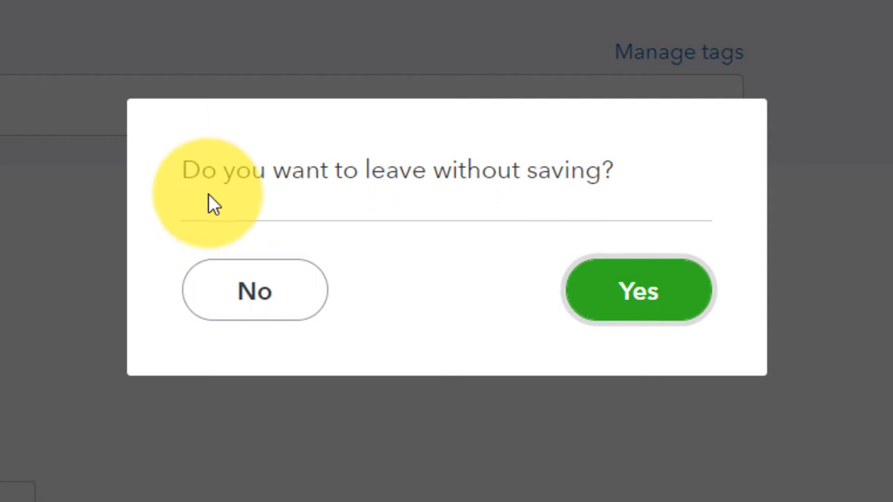
click(646, 315)
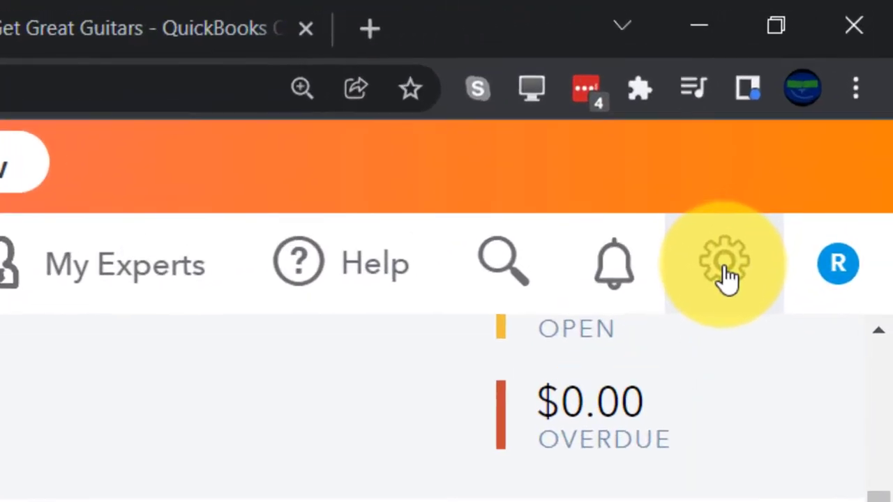
click(725, 275)
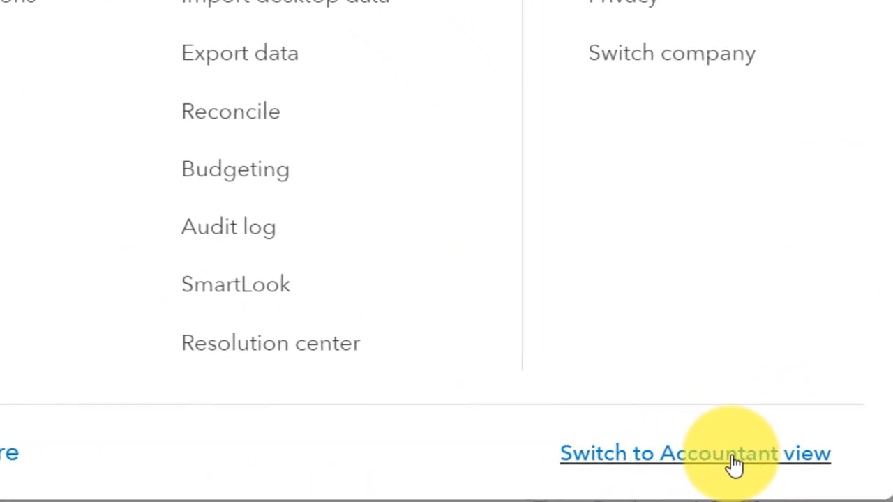
click(735, 464)
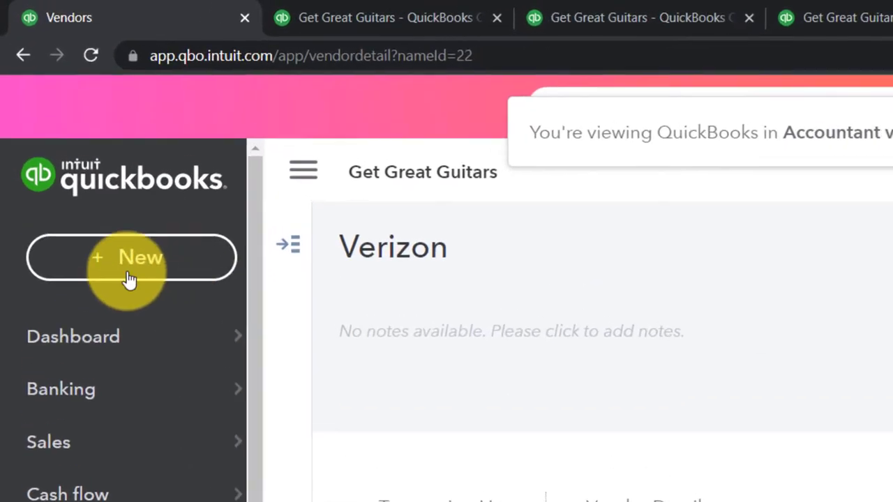
Step: Start a new bill and choose the existing vendor Spectrum, keeping the Net 30 terms and the 02/28/2022 bill date
click(116, 275)
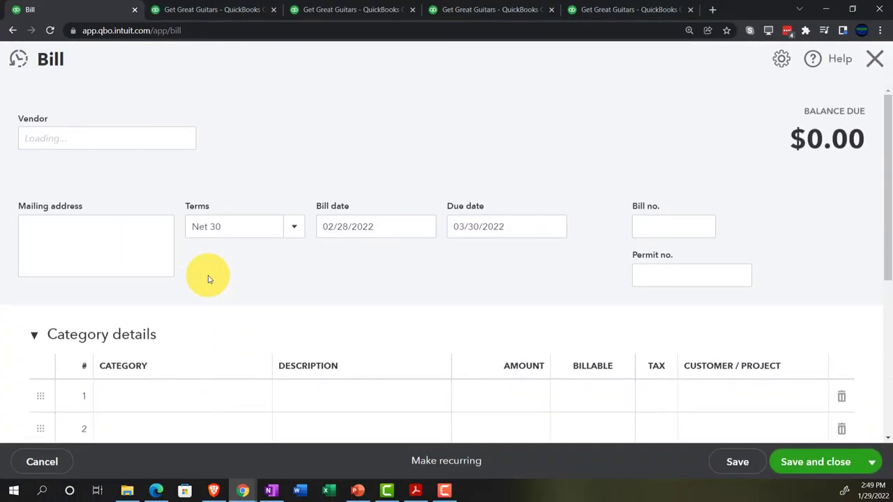
click(64, 137)
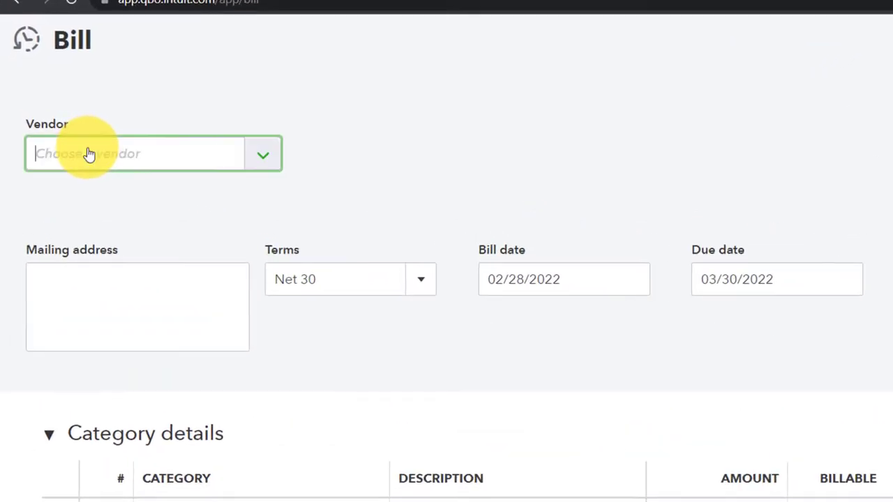
click(154, 158)
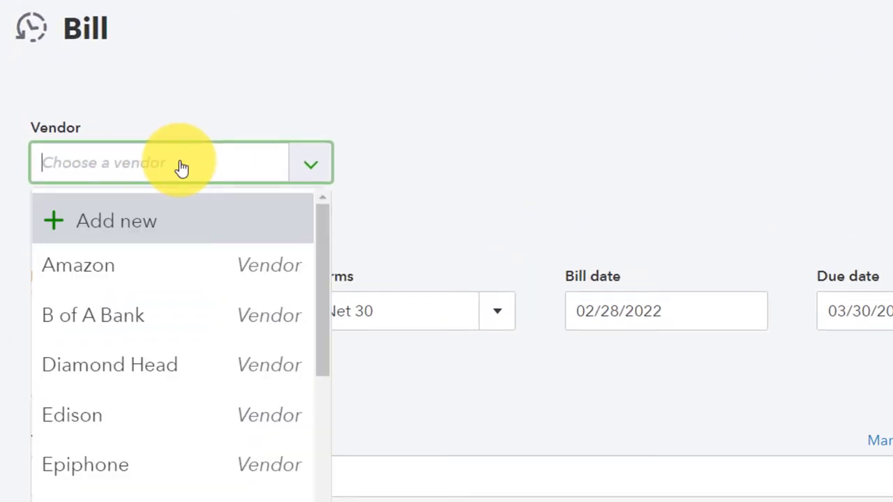
text(spe)
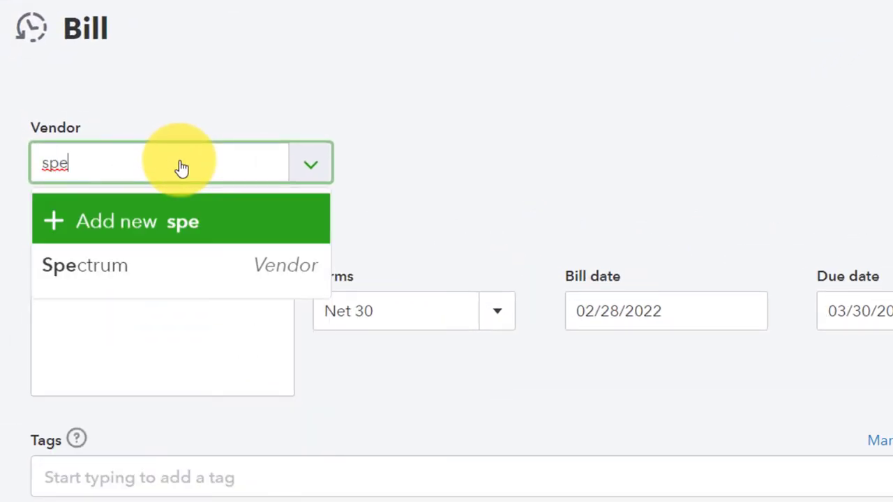
key(Down)
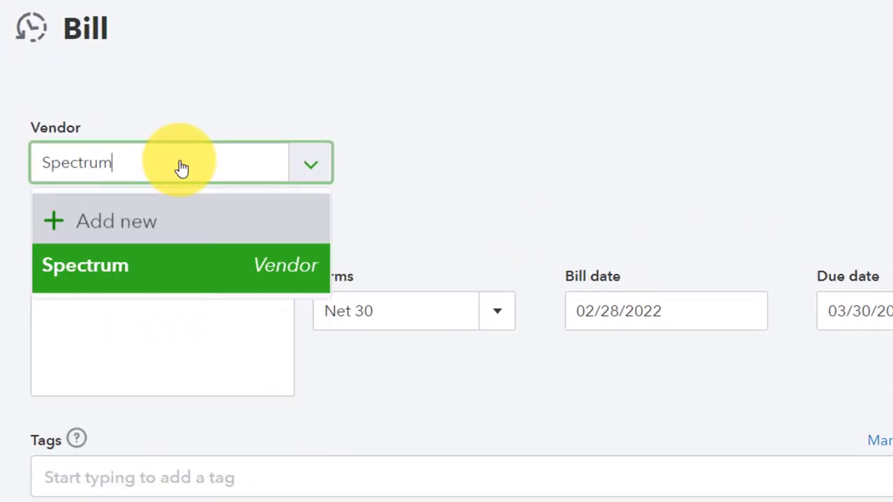
key(Tab)
key(Tab)
key(Tab)
key(Tab)
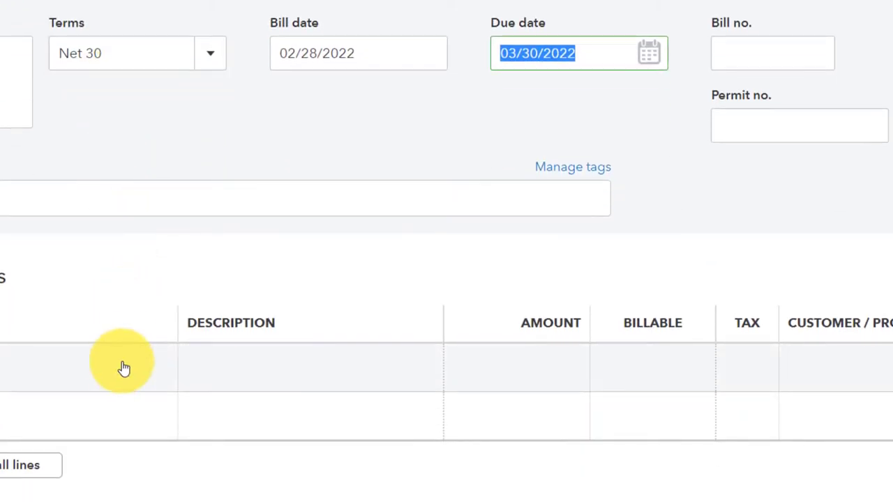
Step: Browse the full category list for the bill's first line and search it for a computer-related expense account
click(154, 367)
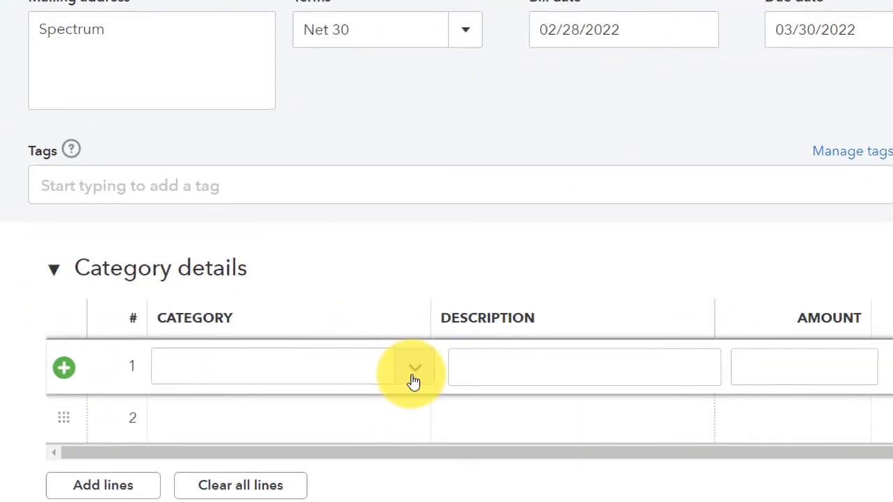
click(154, 368)
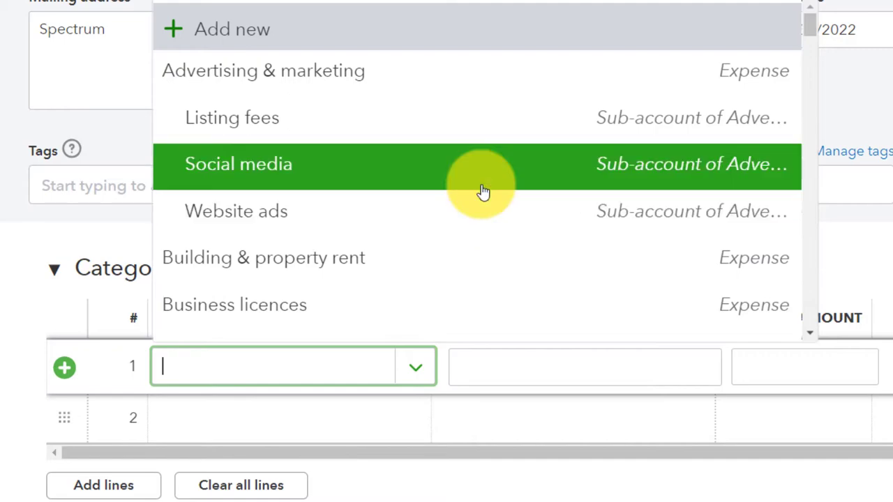
scroll(483, 192, down, 5)
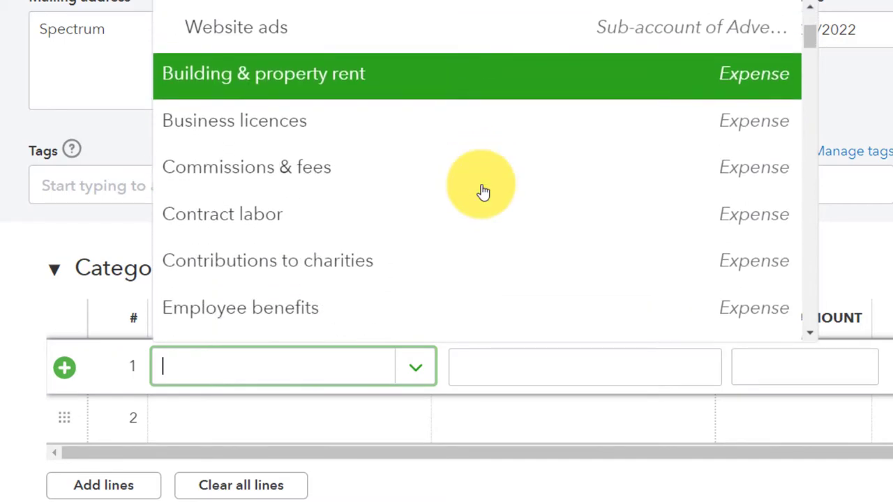
scroll(484, 192, down, 3)
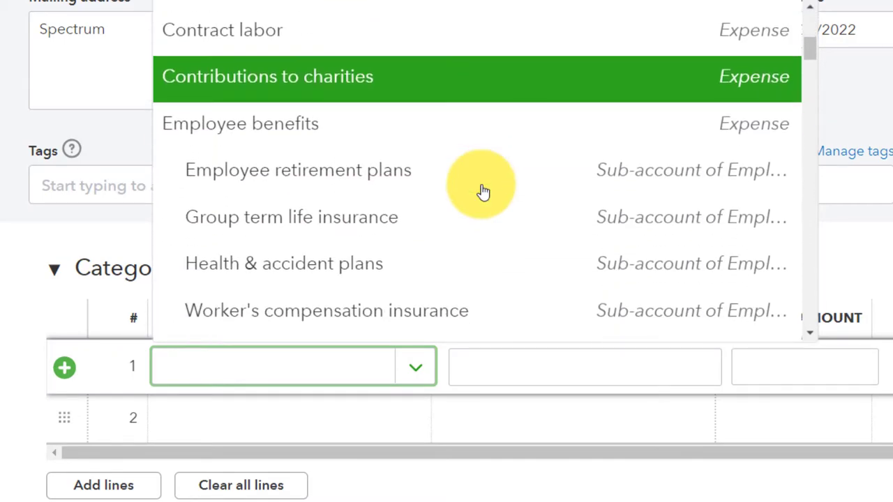
scroll(483, 191, down, 4)
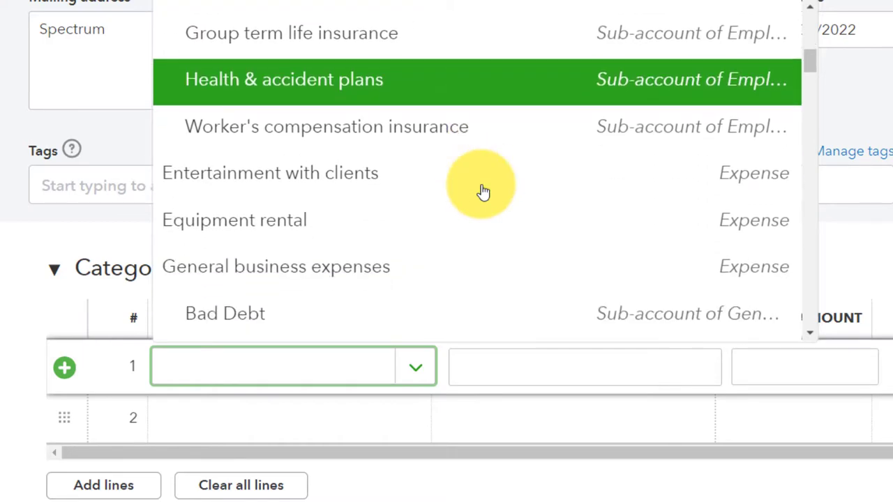
scroll(484, 192, down, 5)
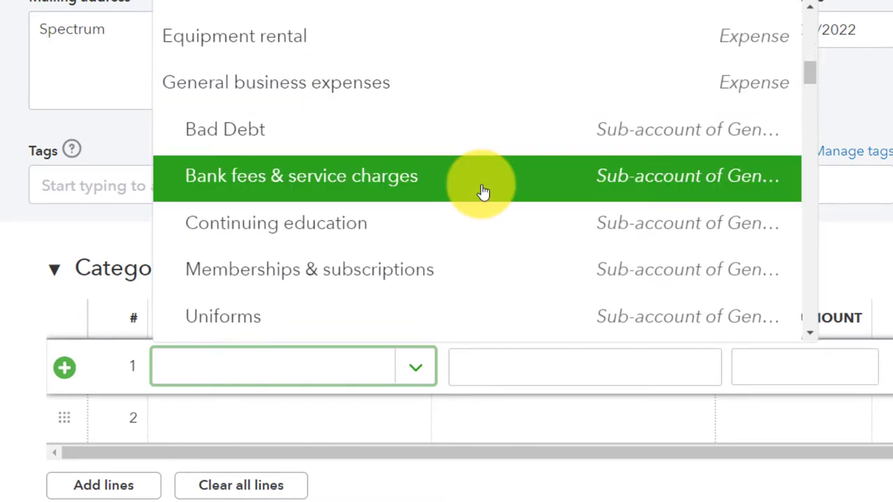
text(comp)
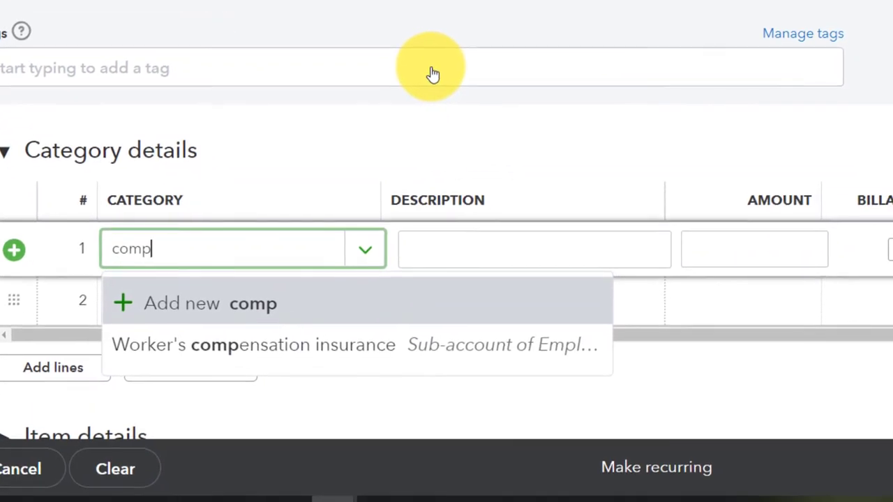
key(BackSpace)
key(BackSpace)
key(BackSpace)
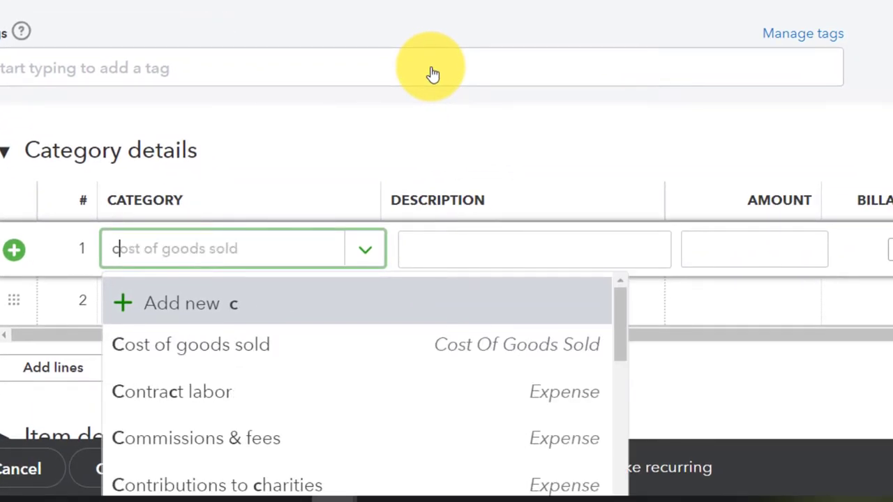
text(ompute)
key(BackSpace)
key(BackSpace)
key(BackSpace)
key(BackSpace)
key(BackSpace)
key(BackSpace)
key(BackSpace)
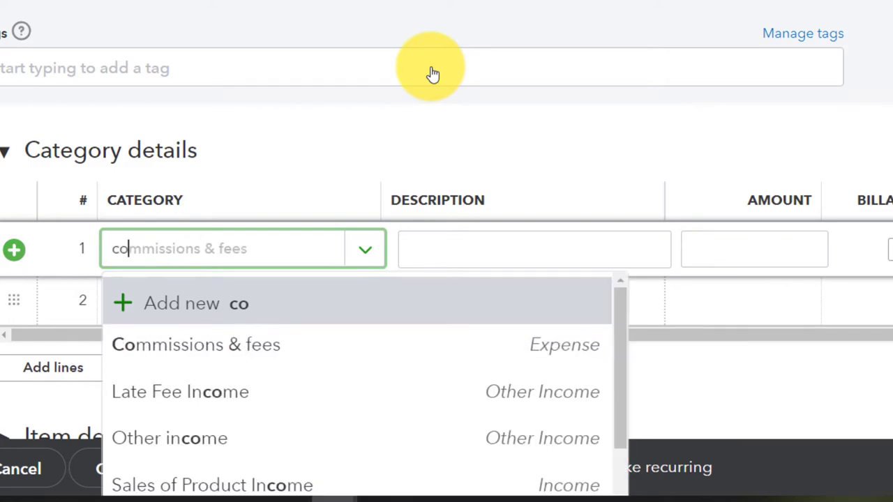
Step: Set the first line's category to Utilities:Internet & TV services and move on to its amount
text(Internet)
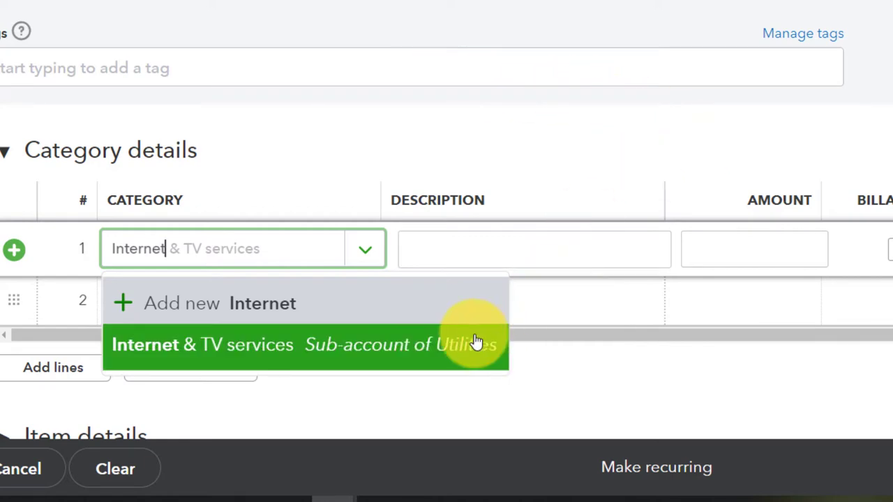
click(380, 351)
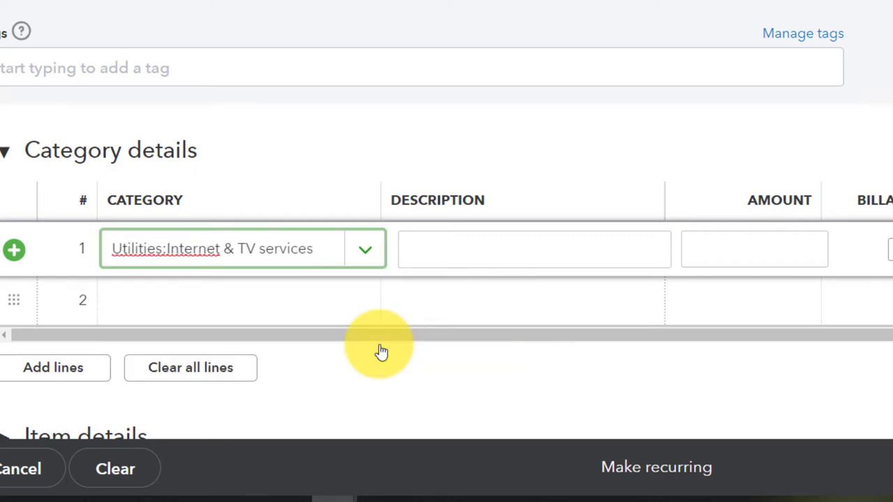
key(Tab)
key(Tab)
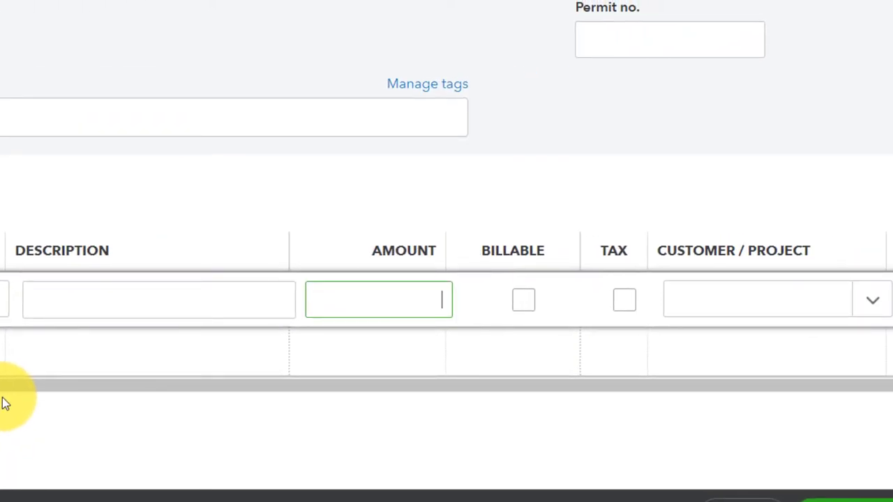
key(Tab)
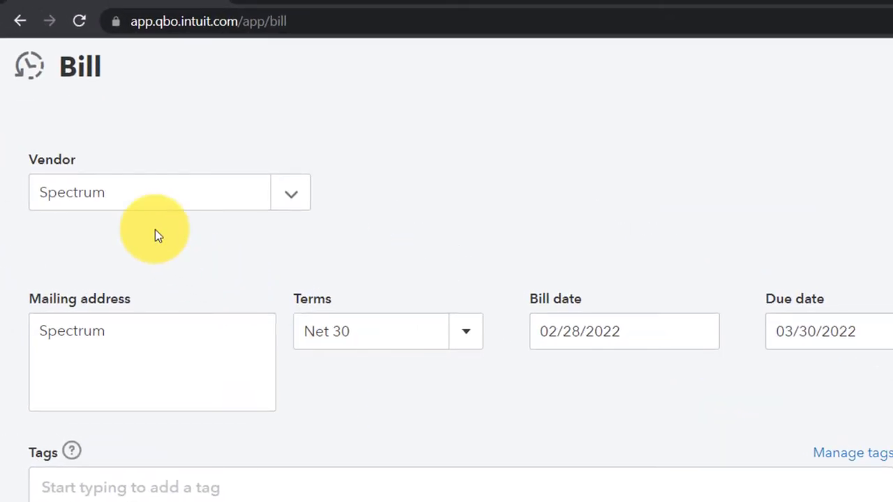
Step: Save the Spectrum bill for $180.00 and rerun the 2022 Balance Sheet to review its liabilities
scroll(155, 230, down, 3)
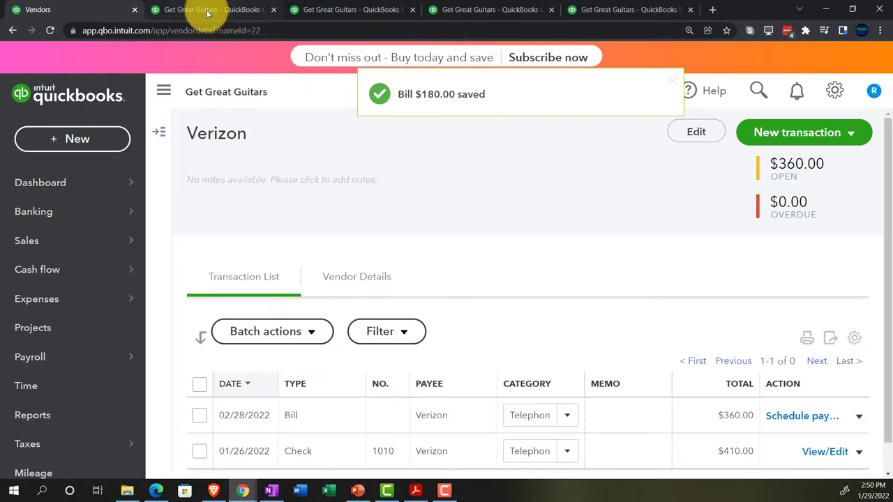
click(207, 12)
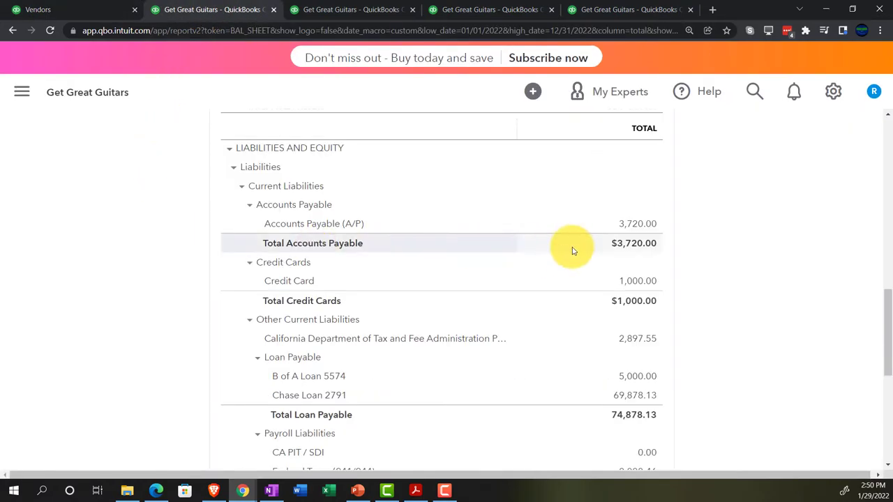
scroll(572, 249, up, 3)
scroll(572, 249, up, 7)
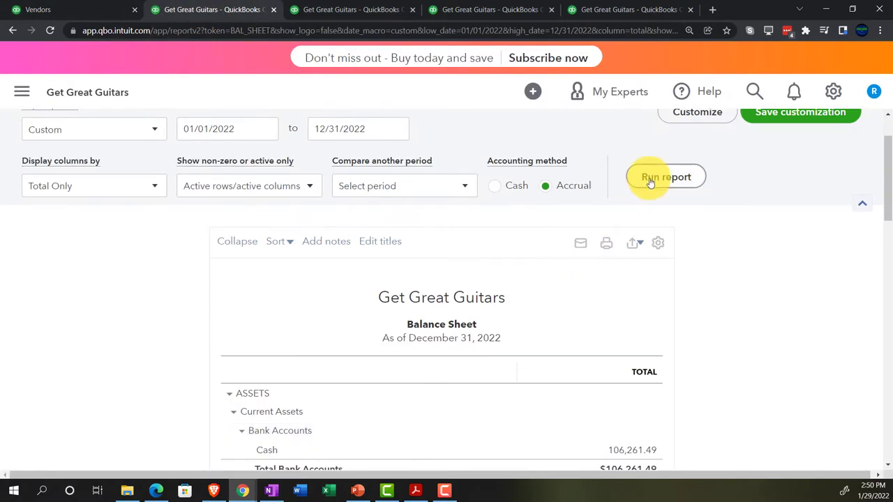
scroll(157, 346, down, 2)
scroll(158, 347, up, 4)
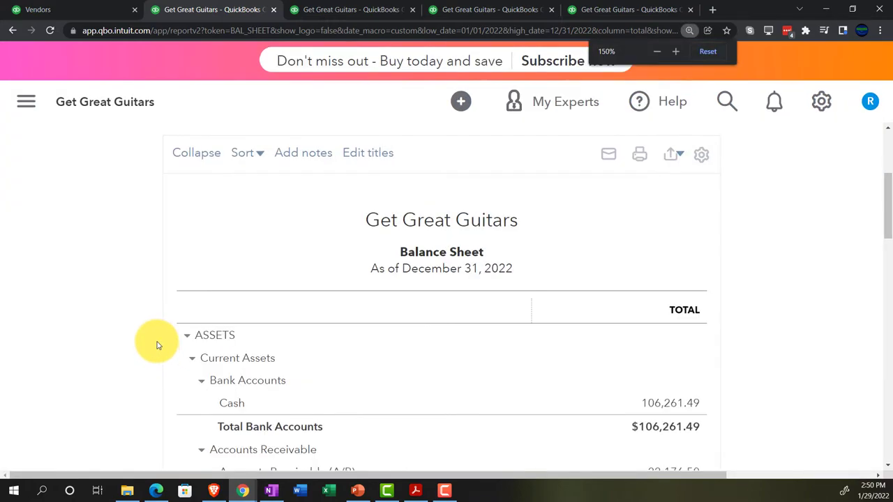
scroll(158, 342, down, 12)
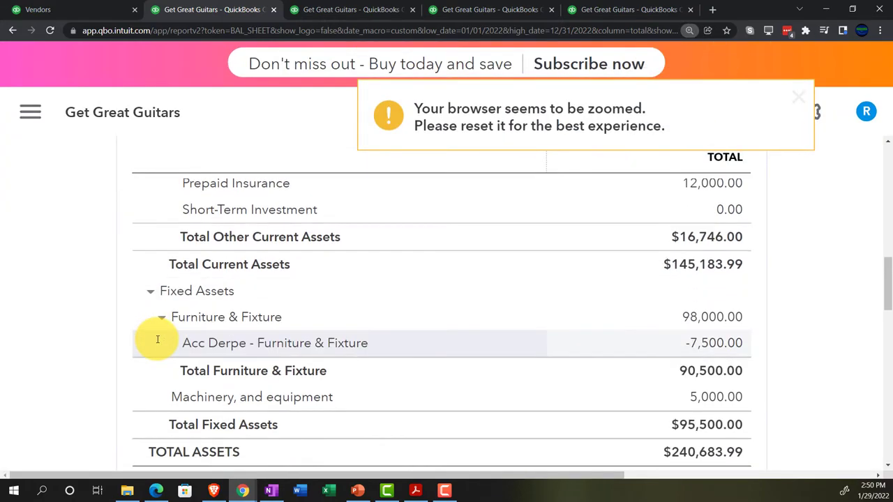
scroll(159, 340, down, 5)
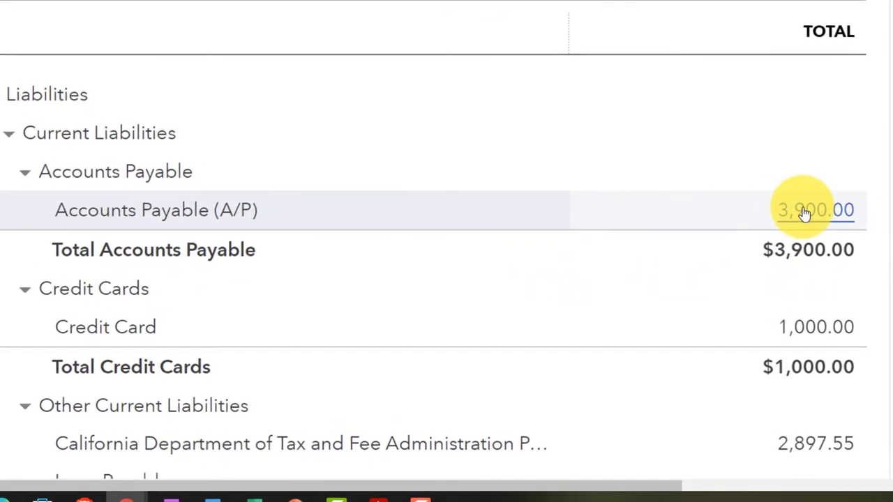
Step: Examine the transactions behind Accounts Payable (A/P) on the Balance Sheet and return to the report summary
click(804, 212)
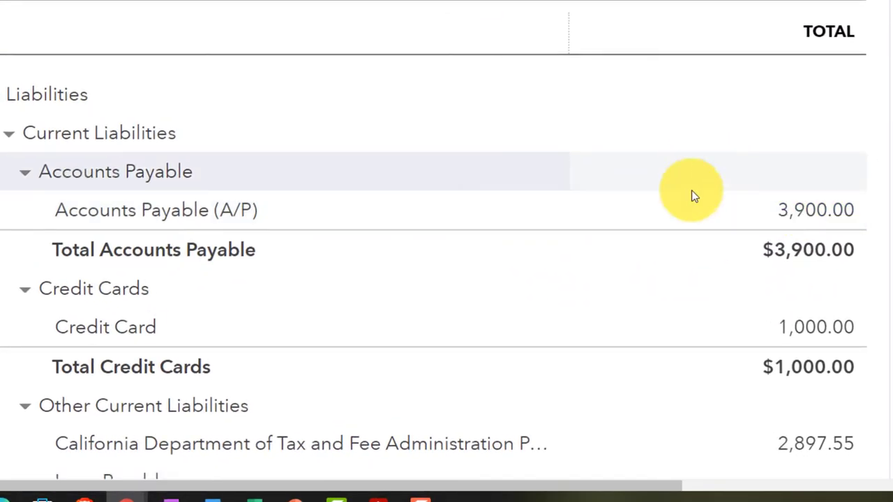
key(ctrl+minus)
key(ctrl+minus)
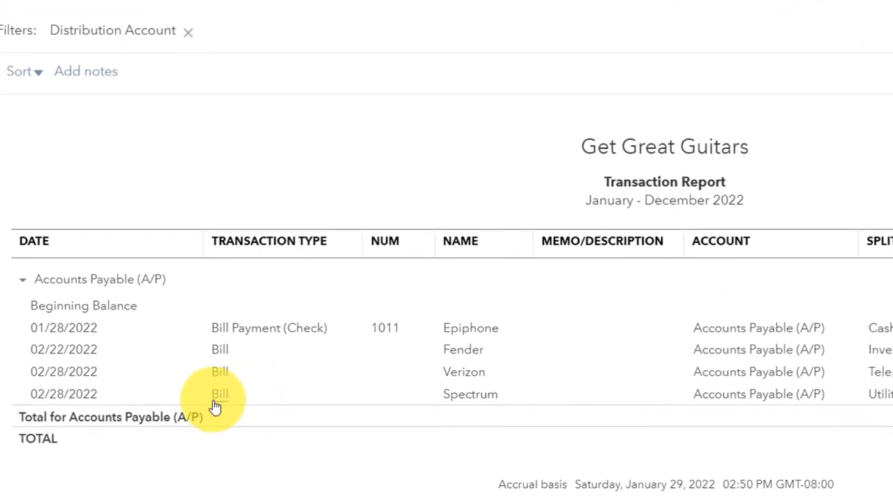
scroll(227, 404, up, 4)
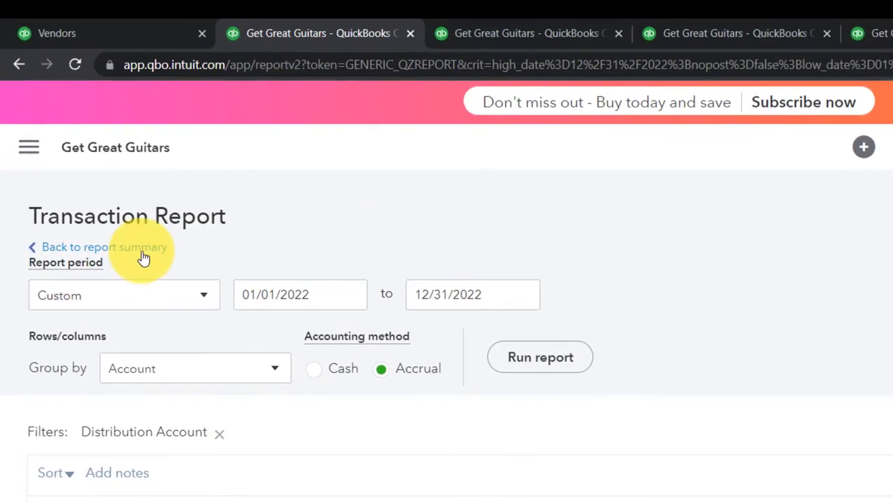
click(124, 187)
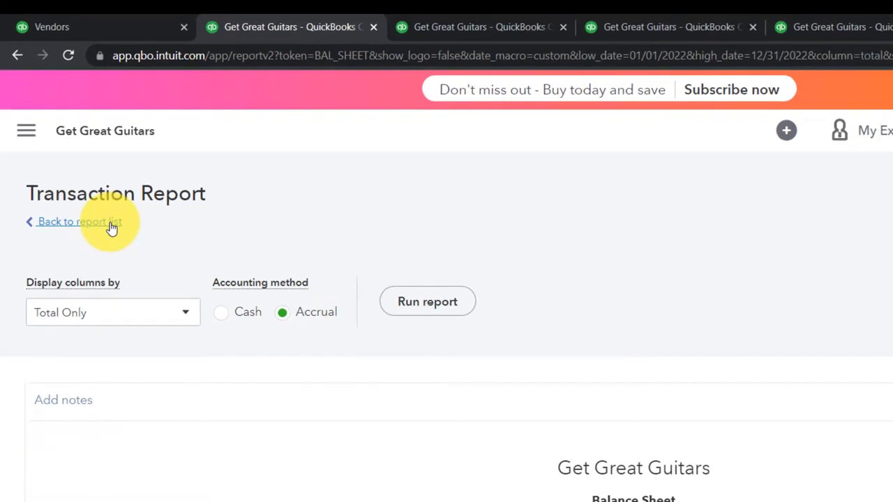
scroll(121, 237, down, 10)
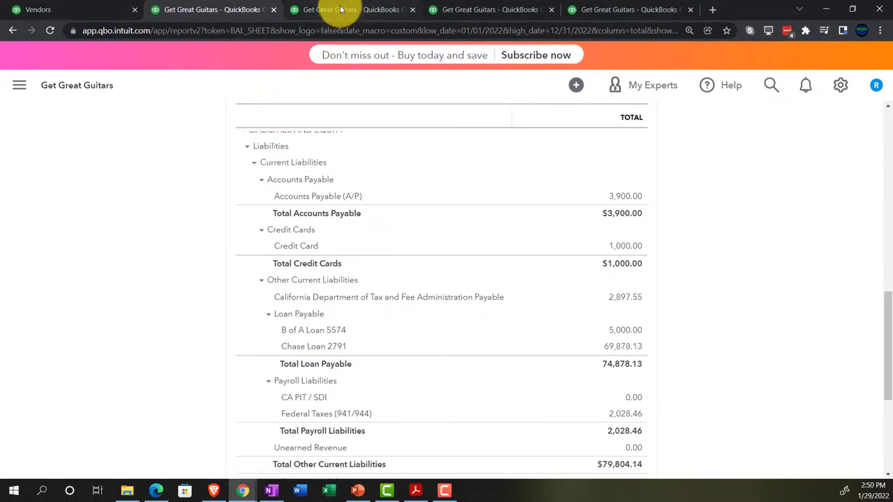
Step: Rerun the January–February 2022 Profit and Loss report and examine the February telephone and utilities expenses
click(340, 9)
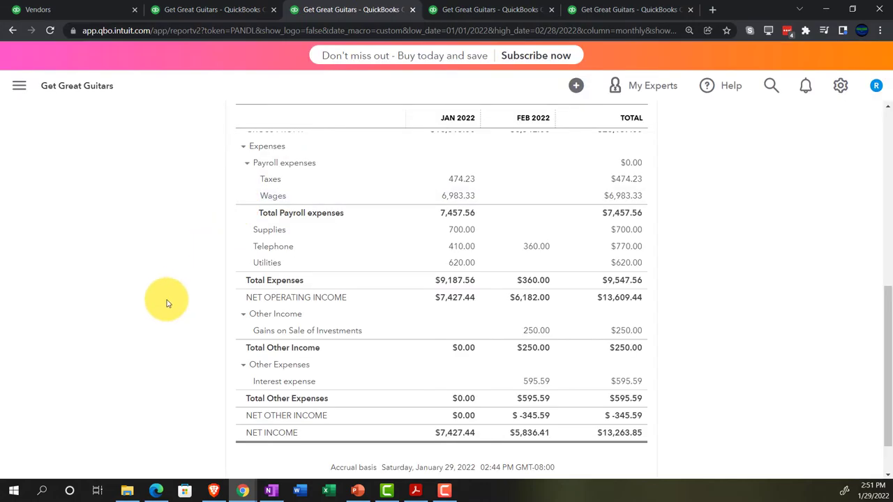
key(ctrl+plus)
key(ctrl+plus)
scroll(170, 302, up, 10)
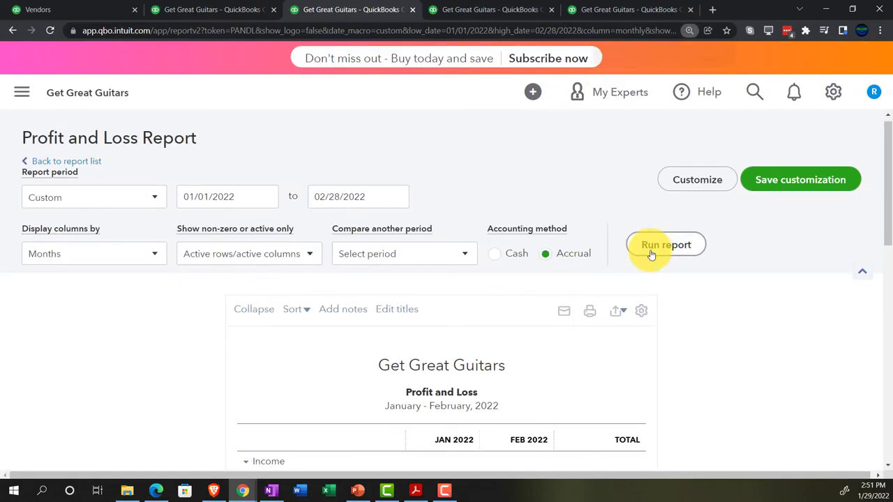
scroll(150, 369, down, 3)
key(ctrl+plus)
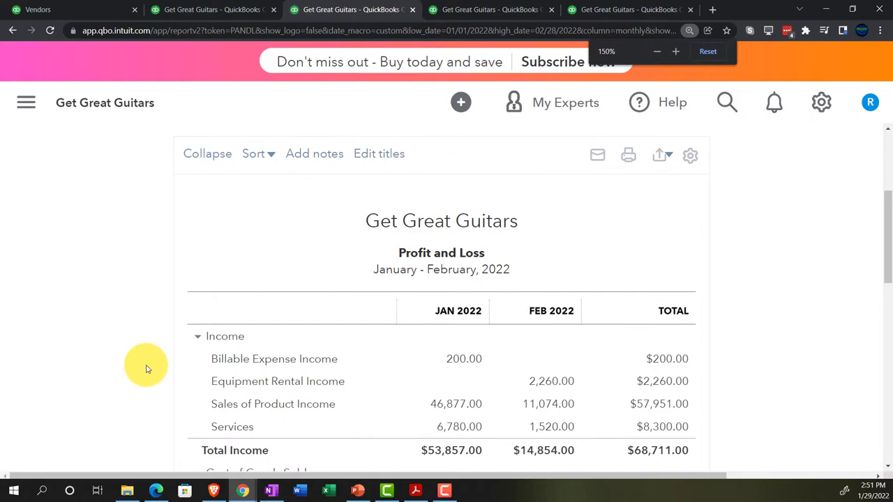
scroll(147, 370, down, 5)
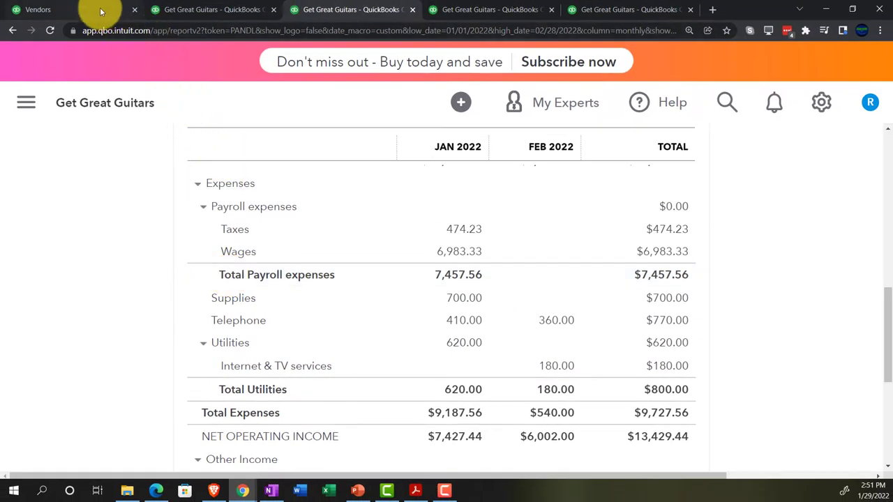
Step: Return to the browser tab showing the Verizon vendor page
click(100, 10)
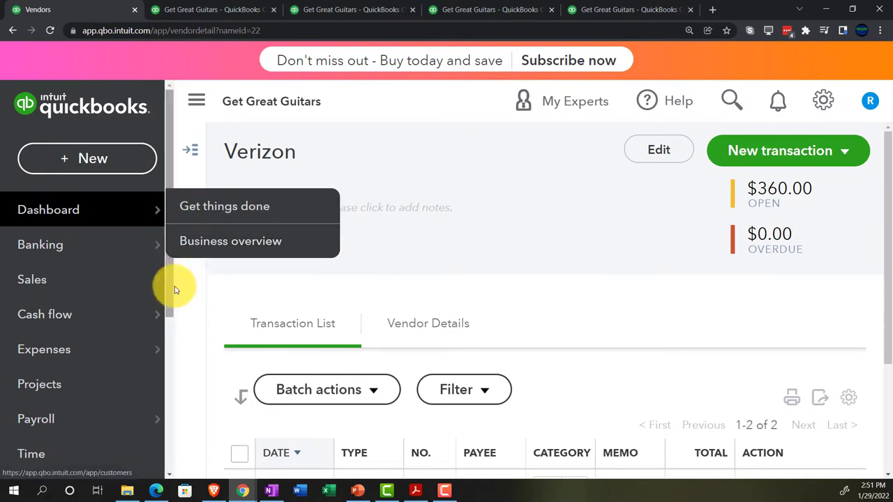
key(ctrl+minus)
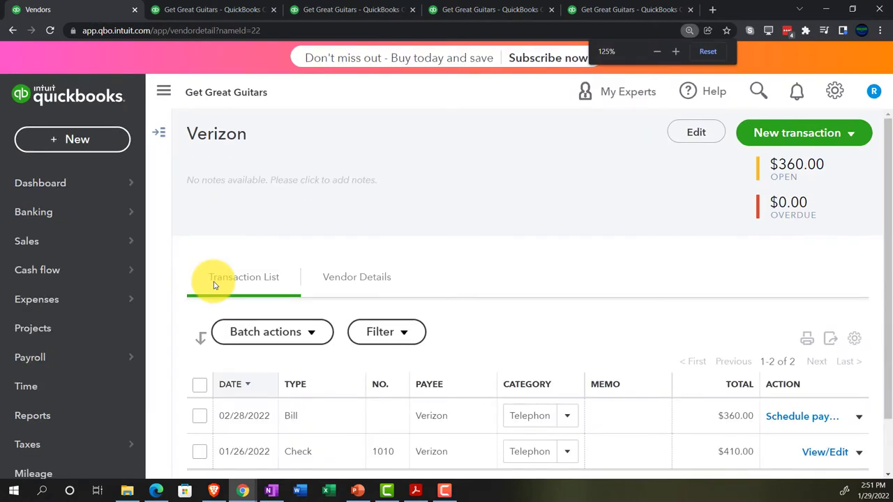
scroll(76, 296, down, 3)
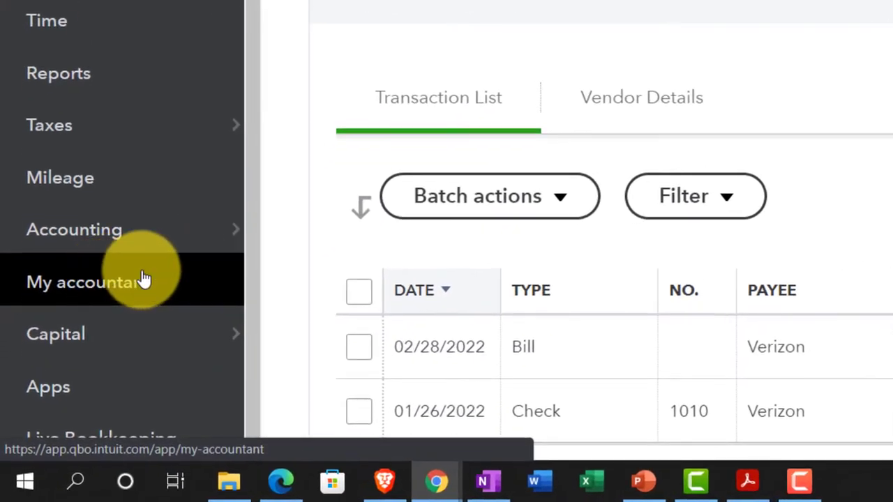
click(60, 378)
mouse_move(70, 348)
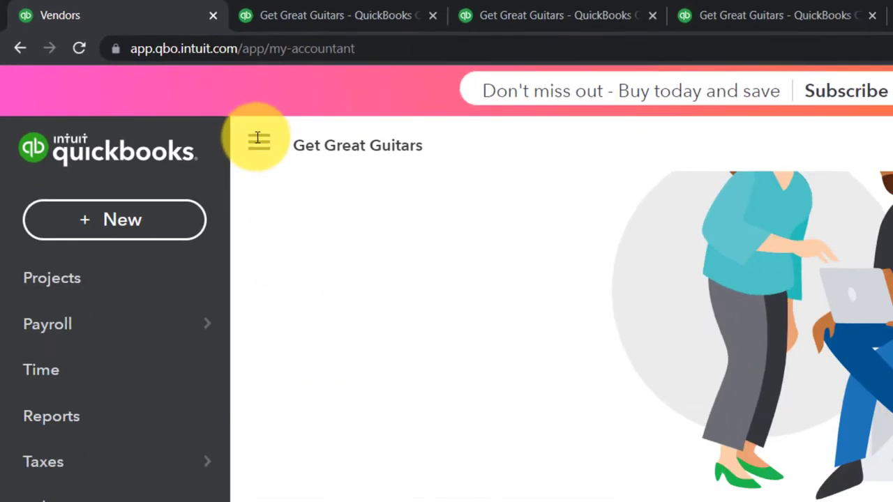
click(258, 138)
scroll(527, 418, down, 3)
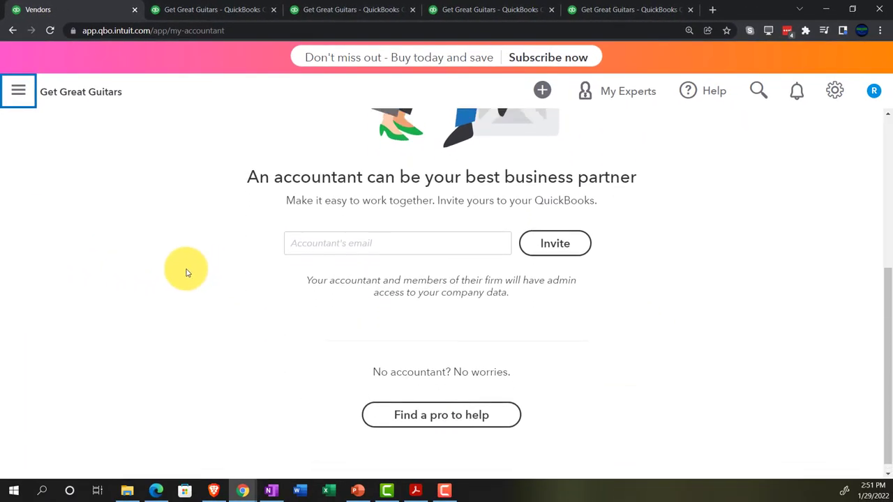
scroll(186, 272, up, 4)
click(25, 96)
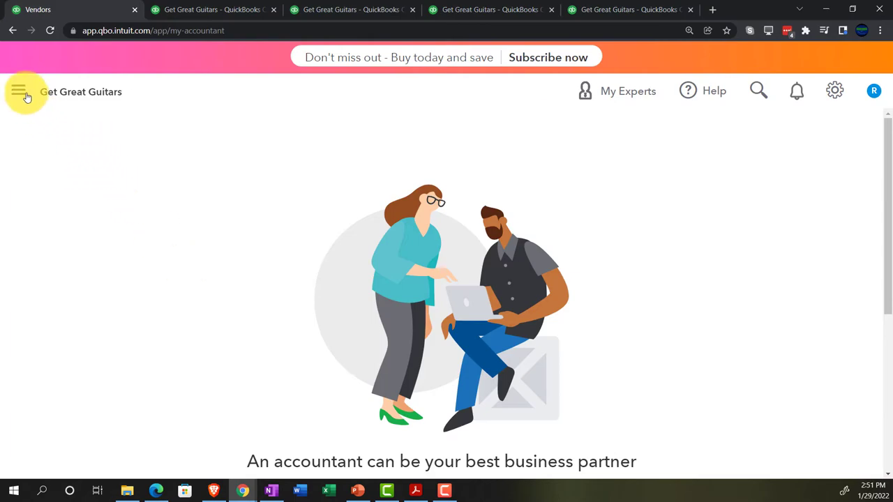
Step: Open the chart of accounts and locate the Internet & TV services account under Utilities
scroll(70, 292, down, 2)
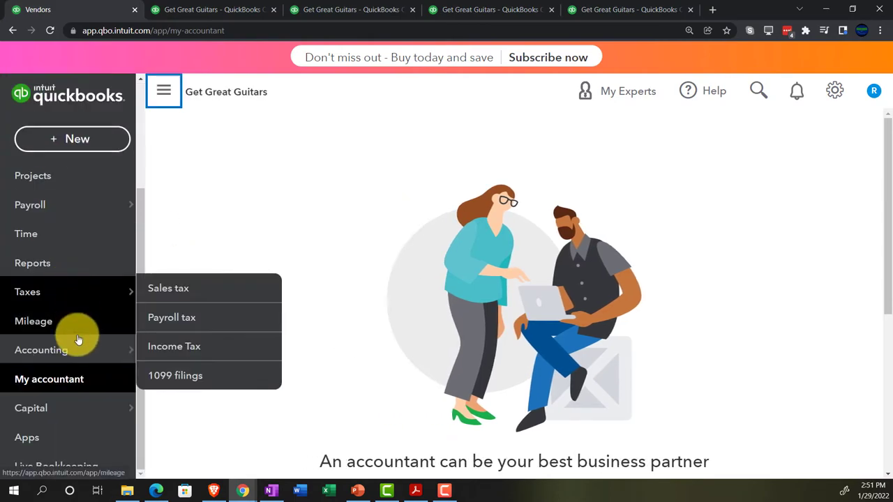
click(64, 352)
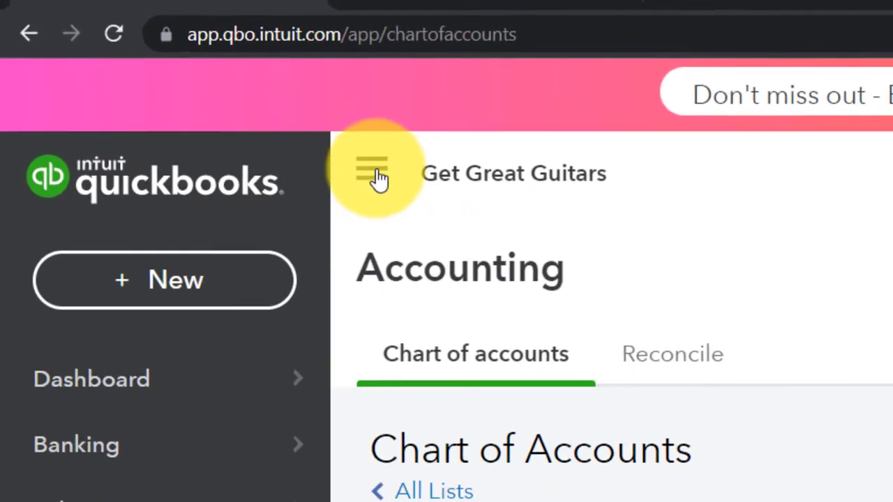
click(436, 204)
scroll(202, 355, down, 3)
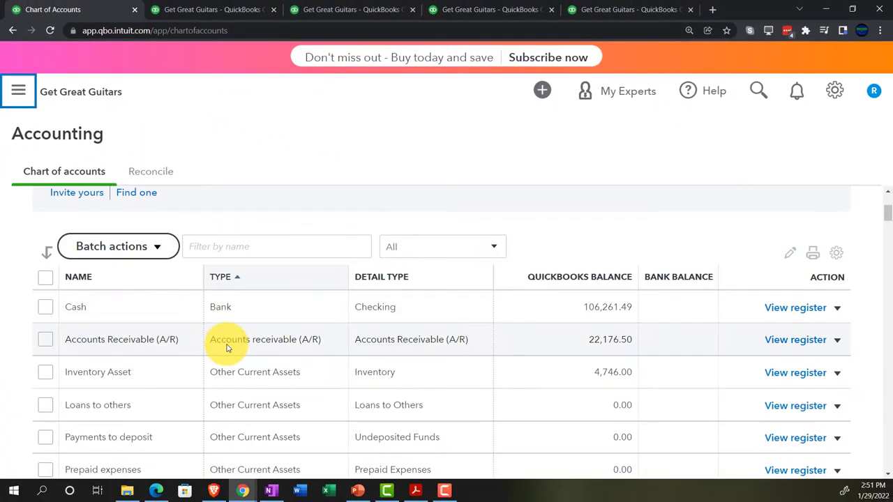
scroll(227, 346, down, 15)
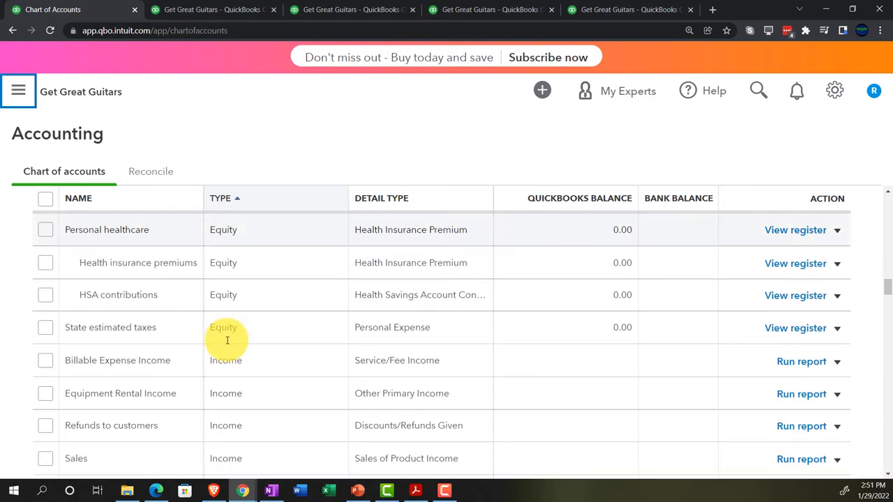
scroll(226, 340, down, 15)
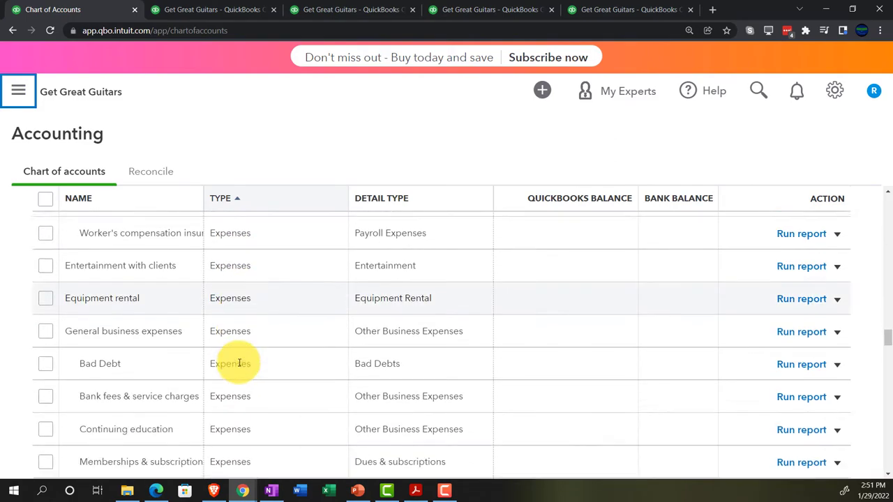
scroll(239, 364, down, 15)
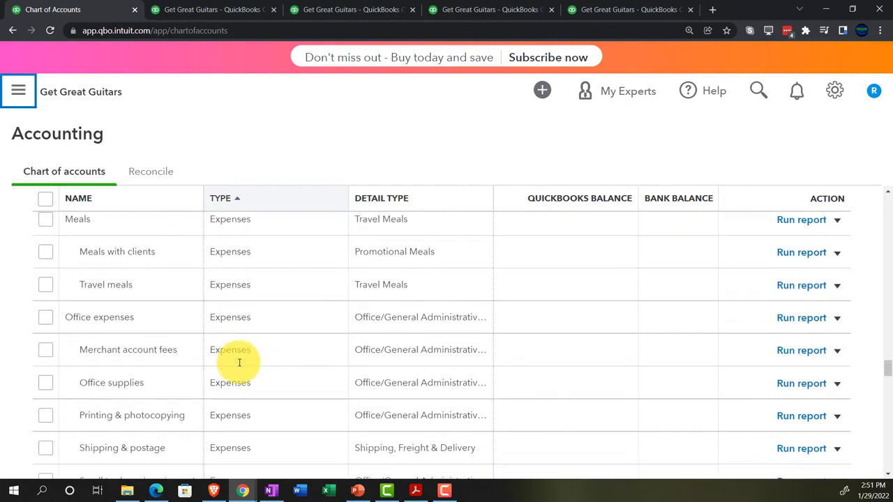
scroll(238, 362, down, 10)
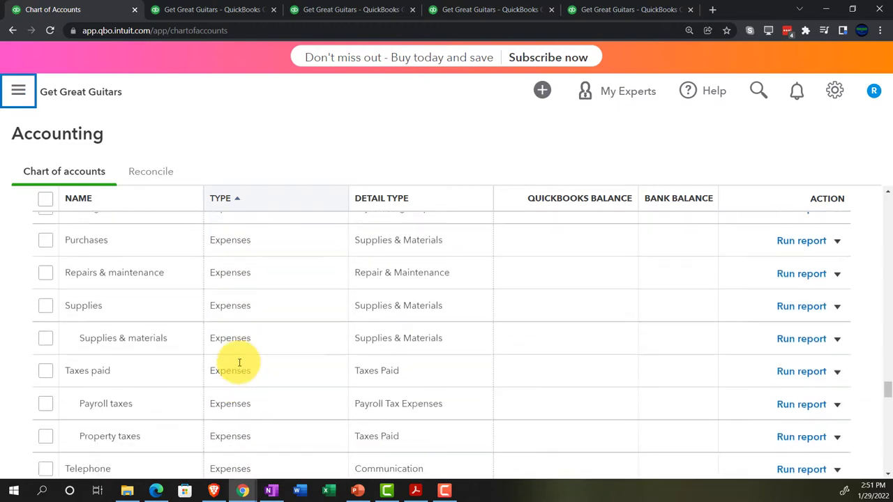
scroll(238, 362, down, 10)
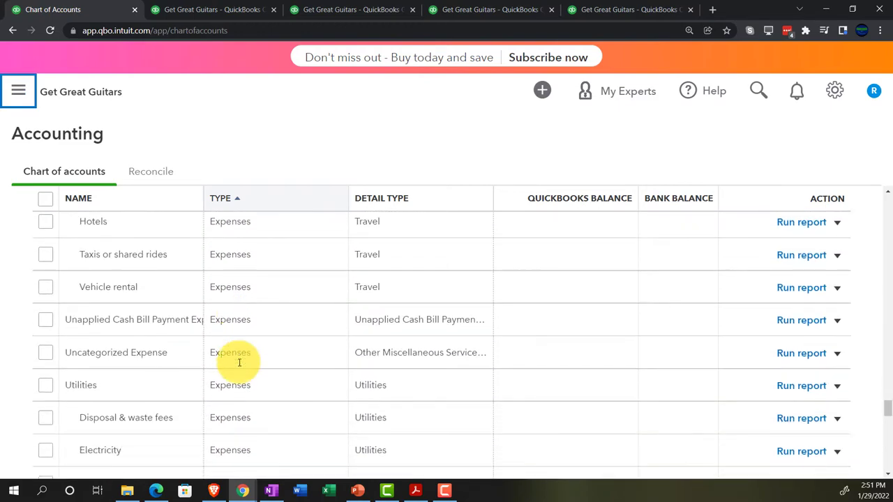
scroll(239, 363, down, 4)
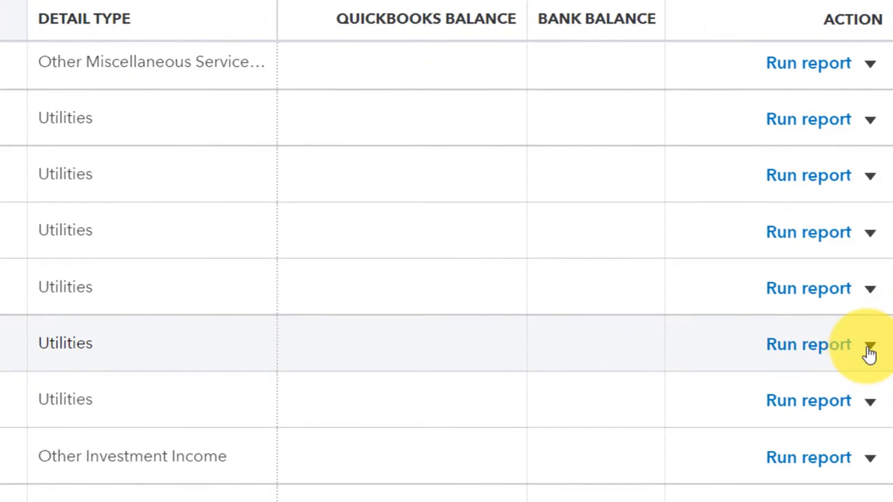
Step: Rename the Internet & TV services account to Internet expense, remove its sub-account setting, and save it
click(868, 348)
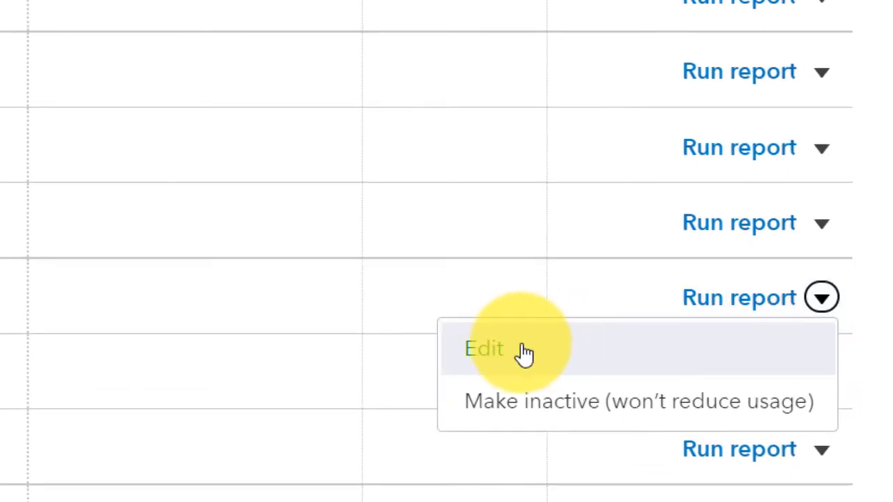
click(520, 351)
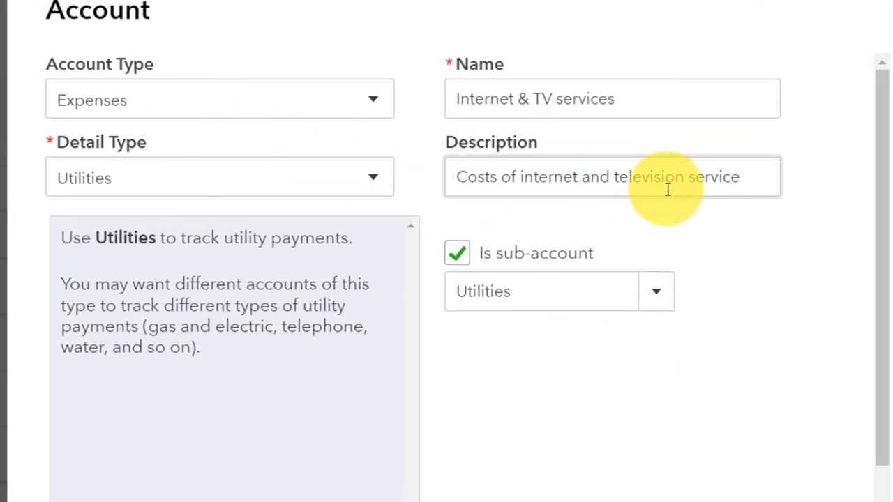
click(470, 247)
triple_click(632, 96)
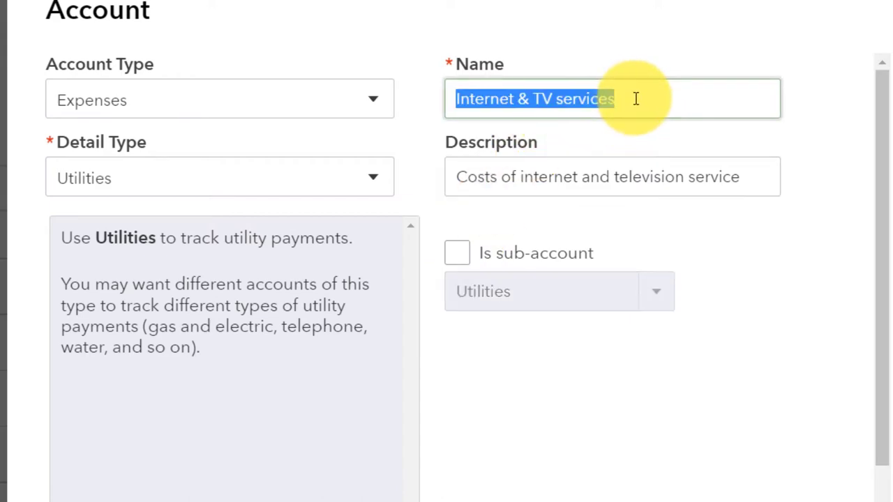
click(631, 97)
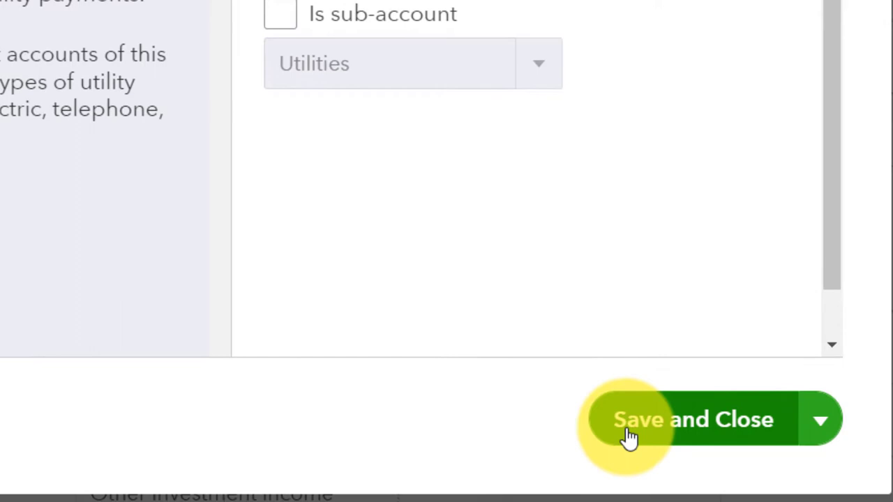
click(629, 437)
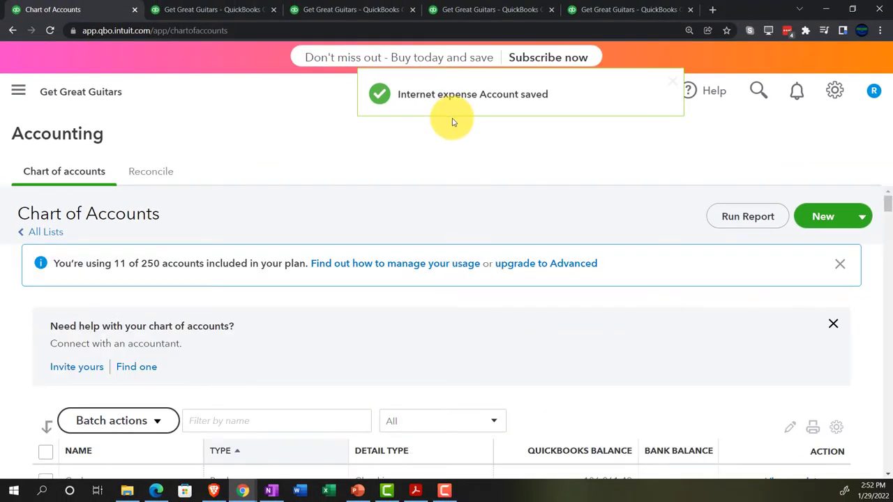
Step: Rerun the January–February 2022 Profit and Loss report and bring its expense section into view
click(462, 10)
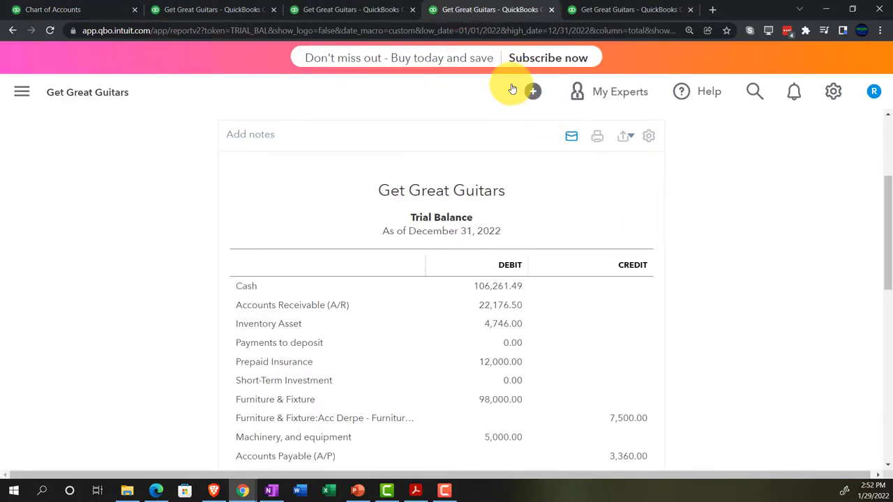
click(373, 9)
scroll(677, 240, up, 10)
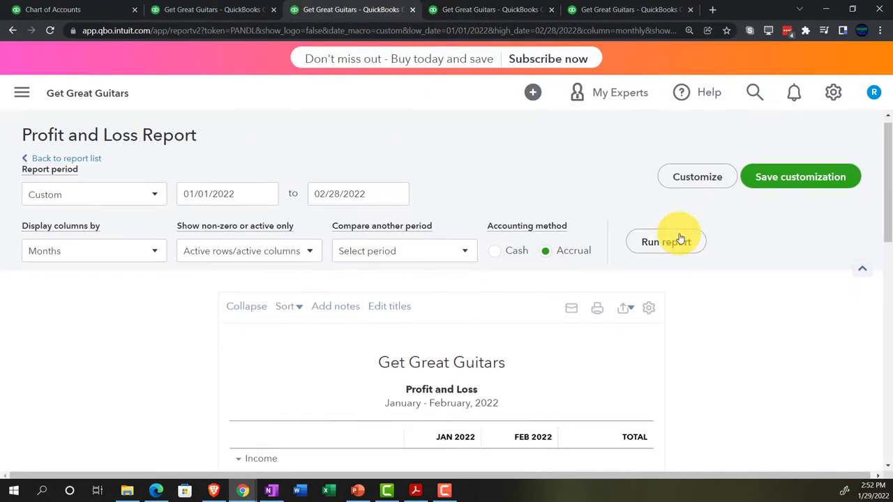
scroll(186, 337, down, 3)
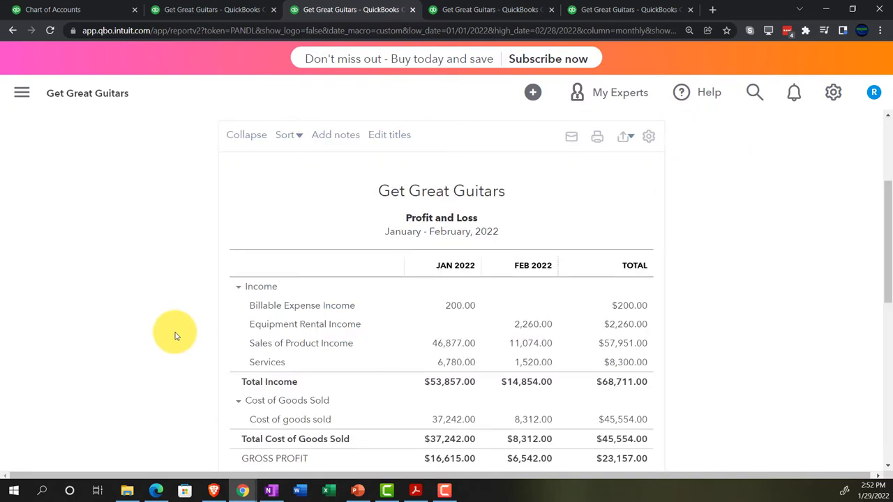
key(ctrl+plus)
scroll(176, 335, down, 8)
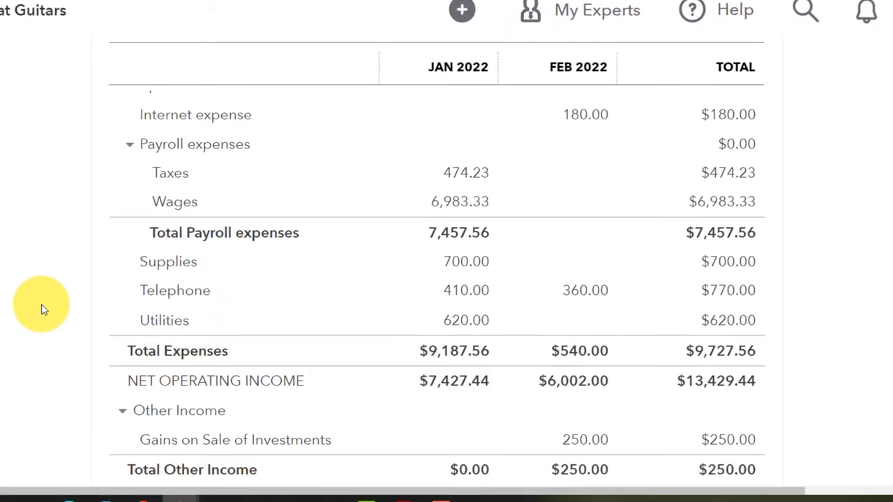
Step: Examine the February internet, telephone and total expenses in the Profit and Loss report, down to net income
scroll(42, 309, down, 5)
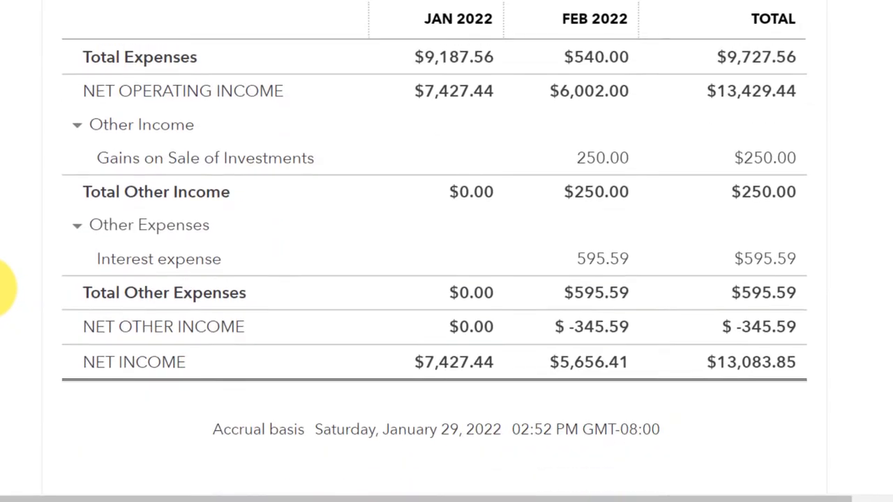
scroll(7, 280, up, 1)
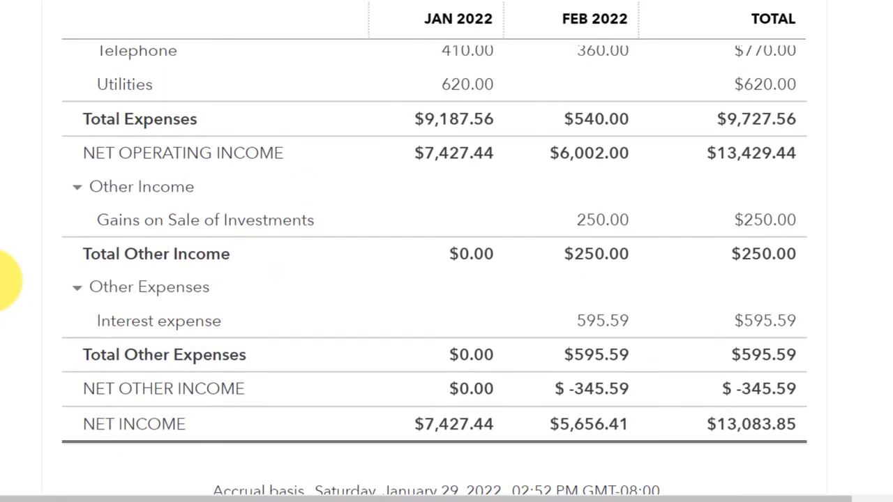
scroll(10, 308, up, 2)
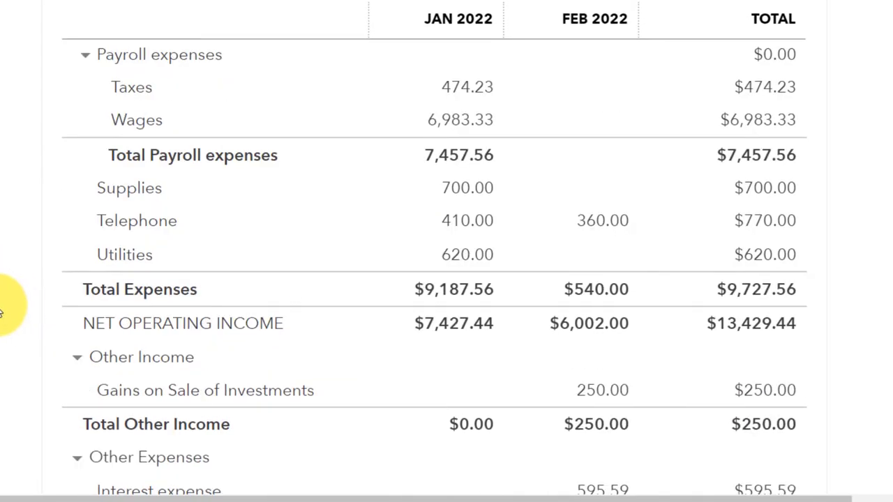
scroll(4, 310, up, 1)
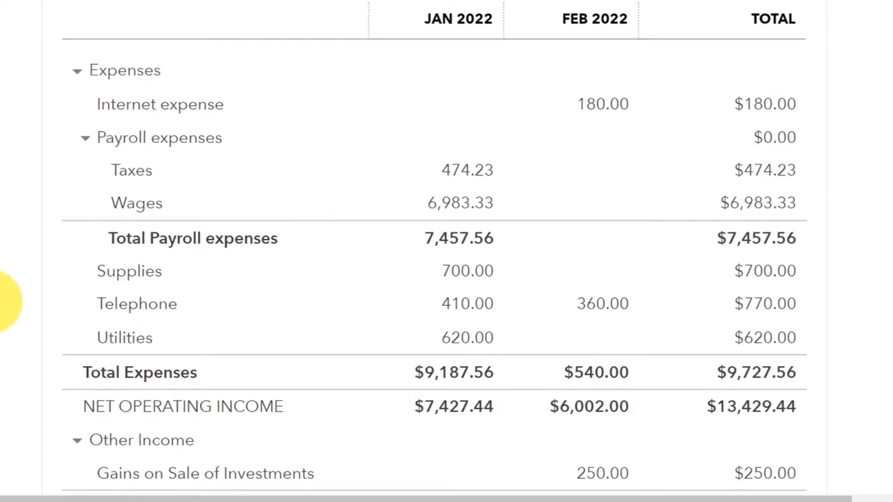
scroll(7, 301, down, 1)
scroll(7, 293, up, 2)
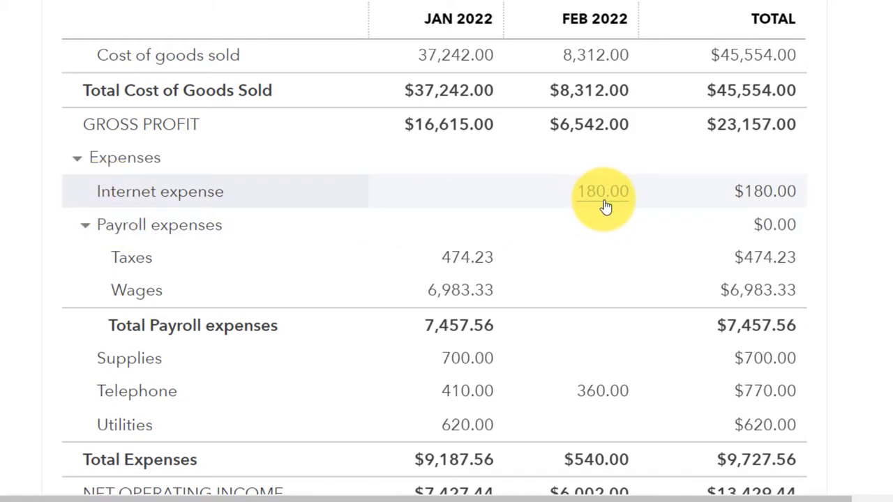
scroll(606, 207, down, 4)
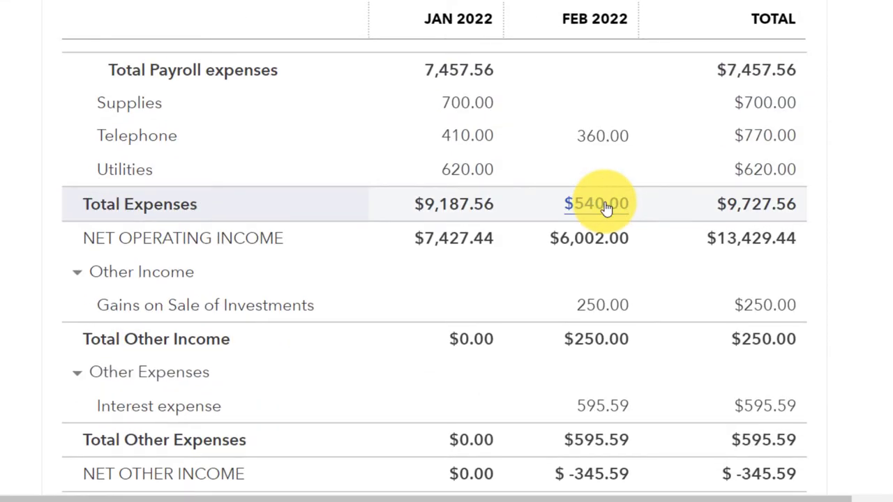
scroll(605, 208, up, 5)
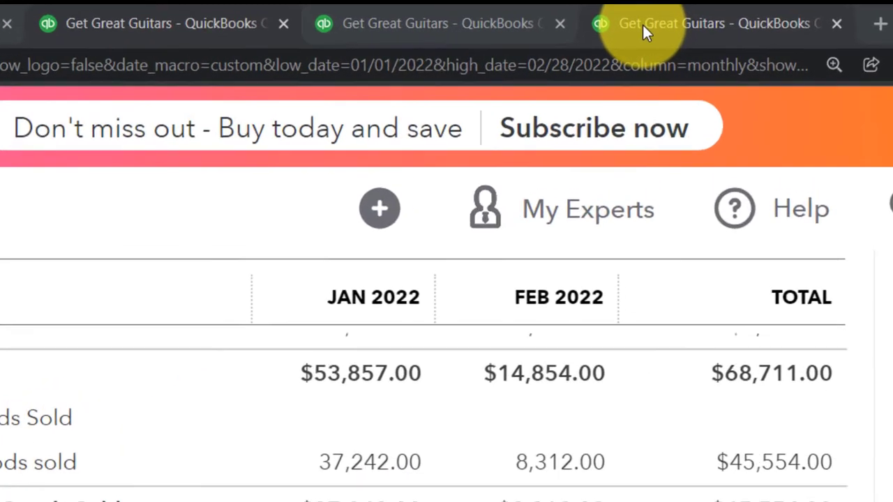
Step: Rerun the Vendor Balance Detail report as of 12/31/2022 and check the open bills listed for each vendor
click(643, 25)
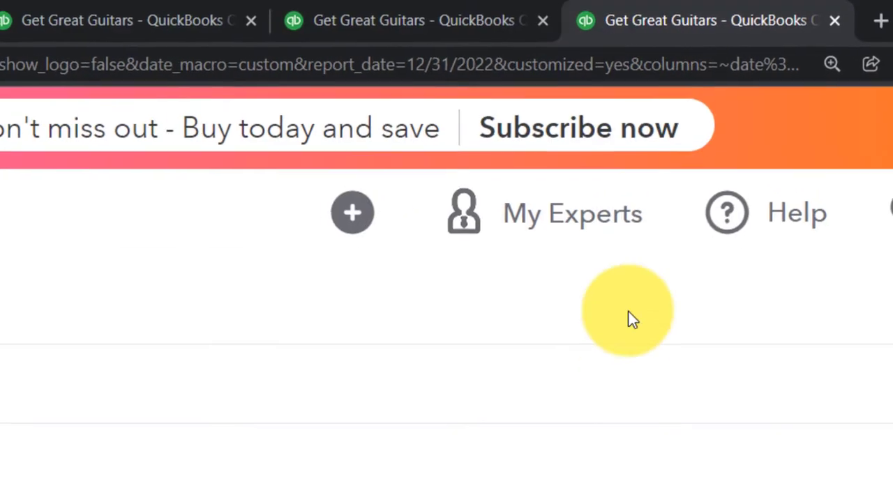
scroll(394, 361, down, 5)
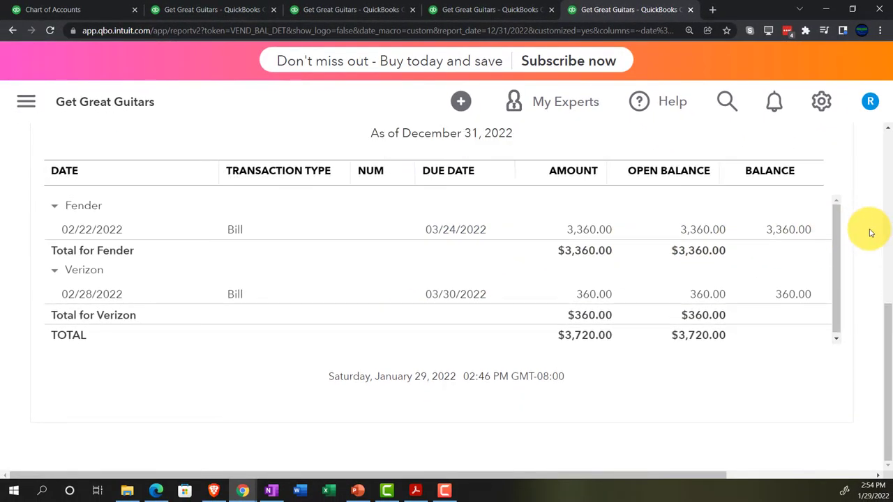
scroll(863, 295, up, 1)
scroll(853, 279, up, 5)
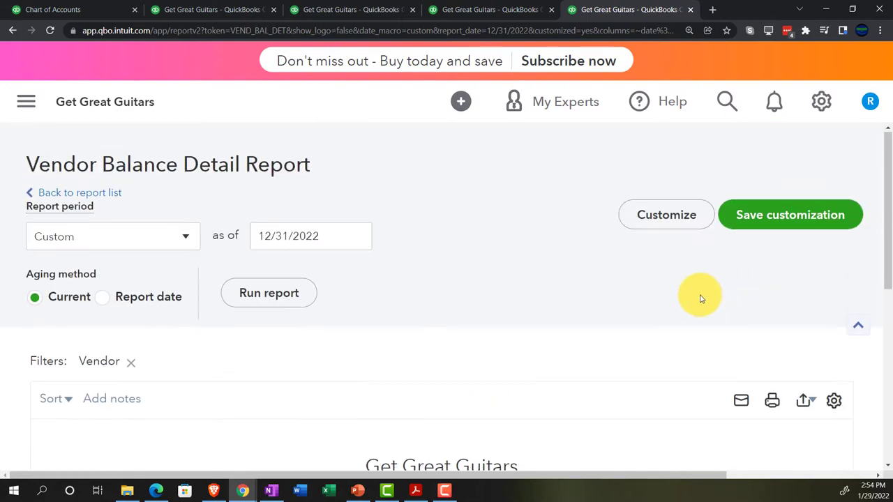
click(281, 302)
scroll(88, 349, down, 4)
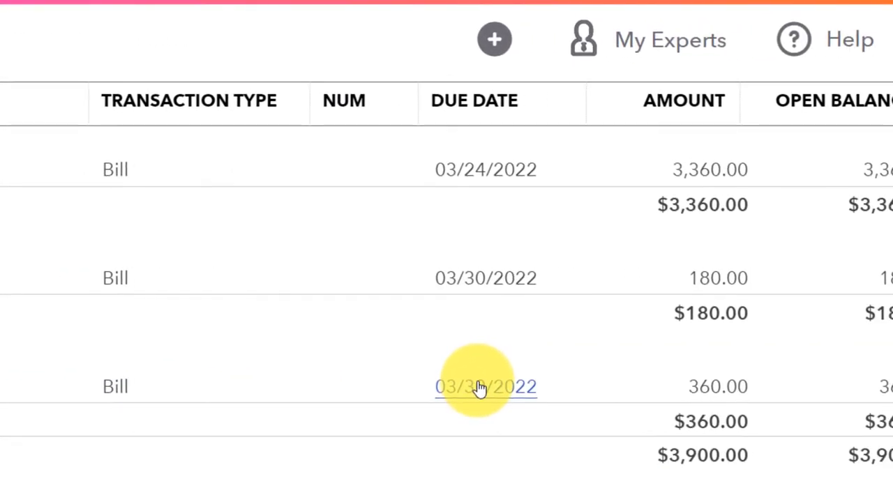
scroll(3, 438, up, 5)
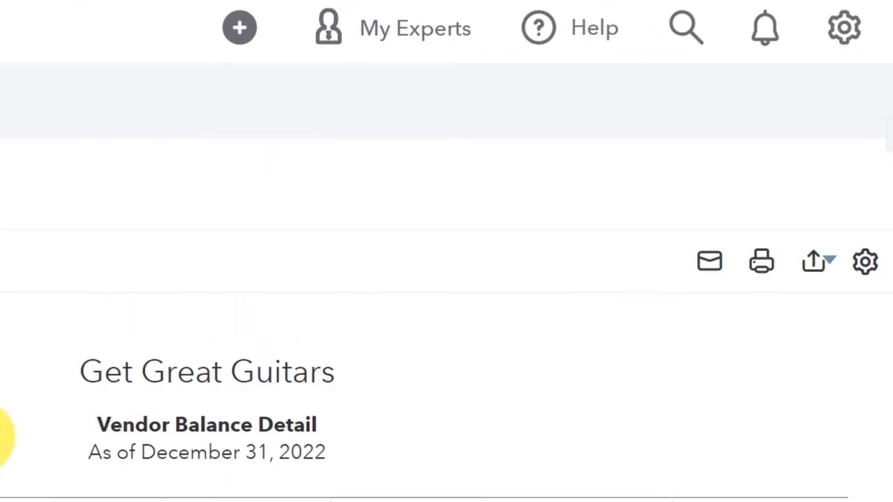
scroll(2, 438, up, 3)
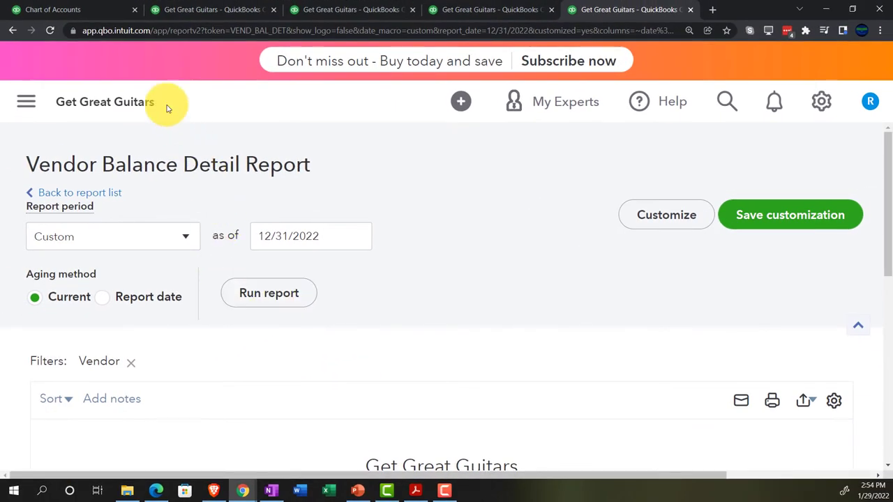
Step: Return to the browser tab with the chart of accounts and start a new vendor bill
click(89, 10)
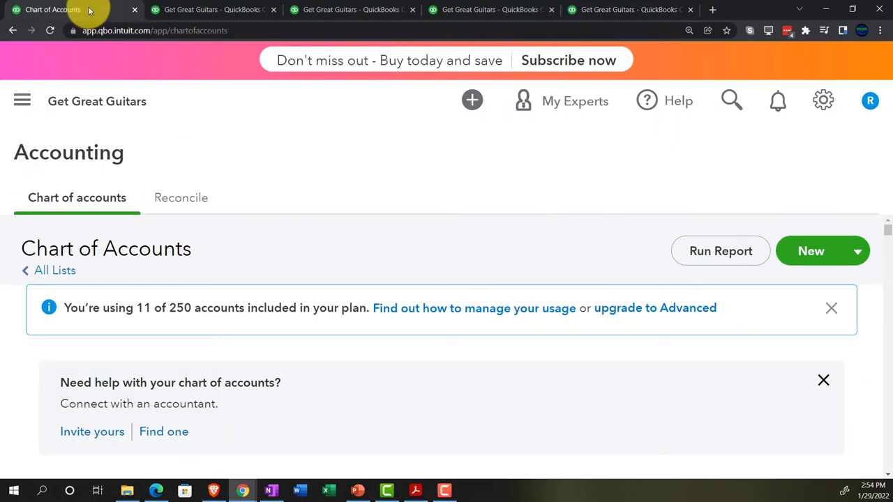
key(ctrl+minus)
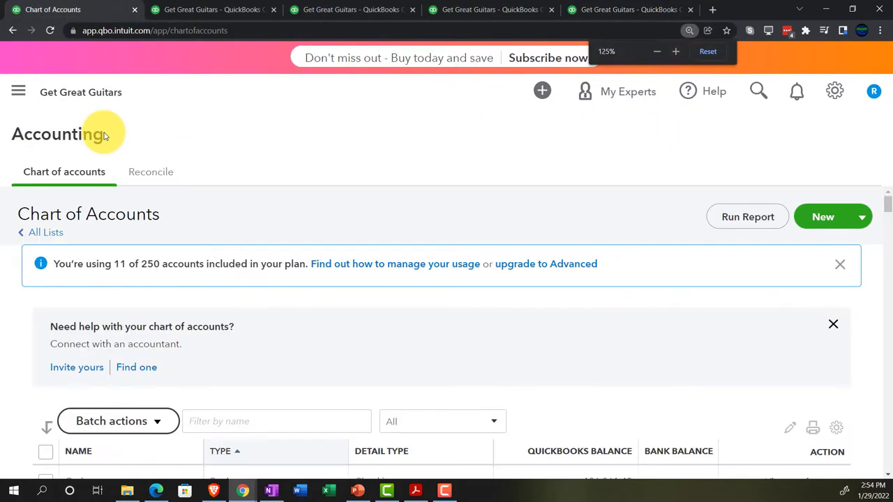
click(18, 93)
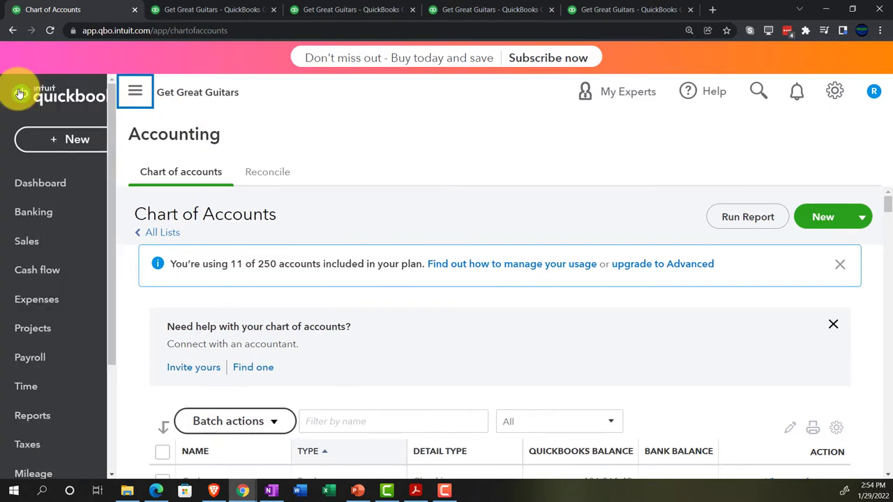
click(61, 140)
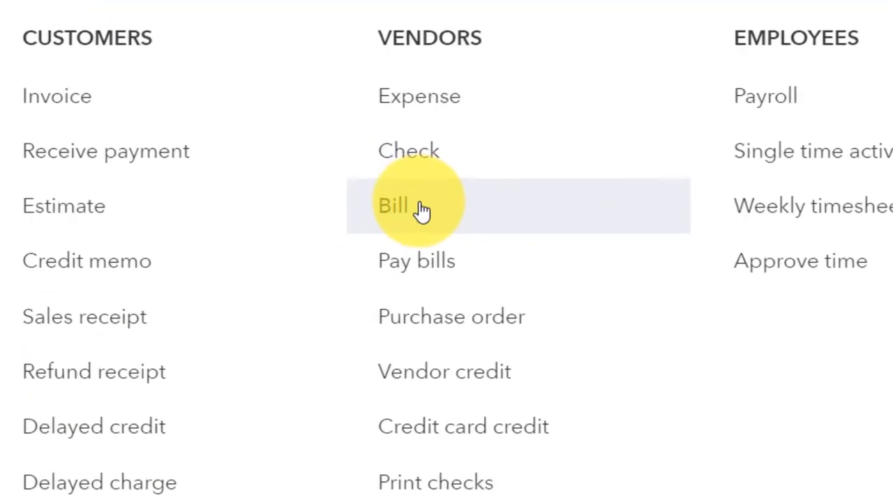
click(224, 278)
click(428, 207)
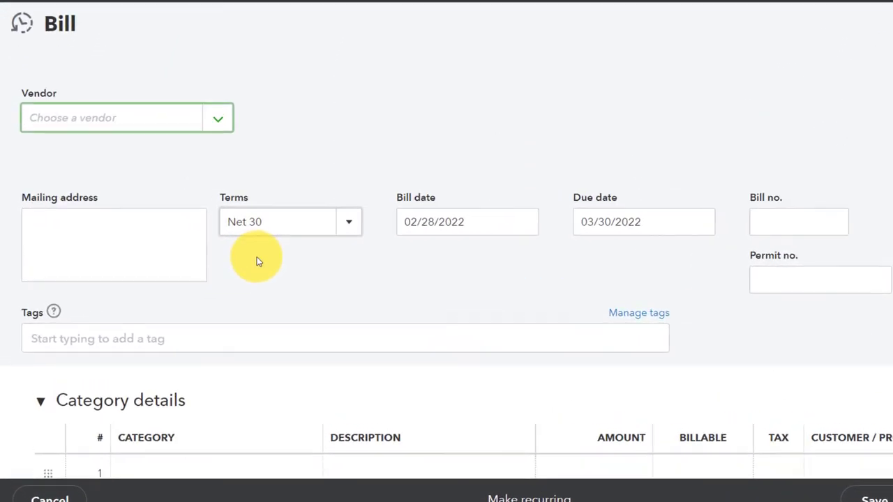
Step: Choose Edison as the bill's vendor, keeping Net 30 terms, the bill date 02/28/2022 and the due date 03/30/2022
text(E)
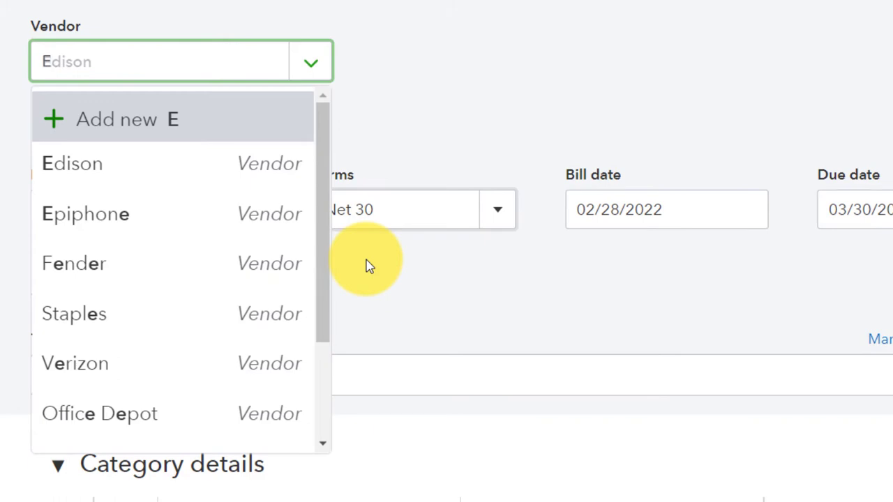
key(Down)
key(Tab)
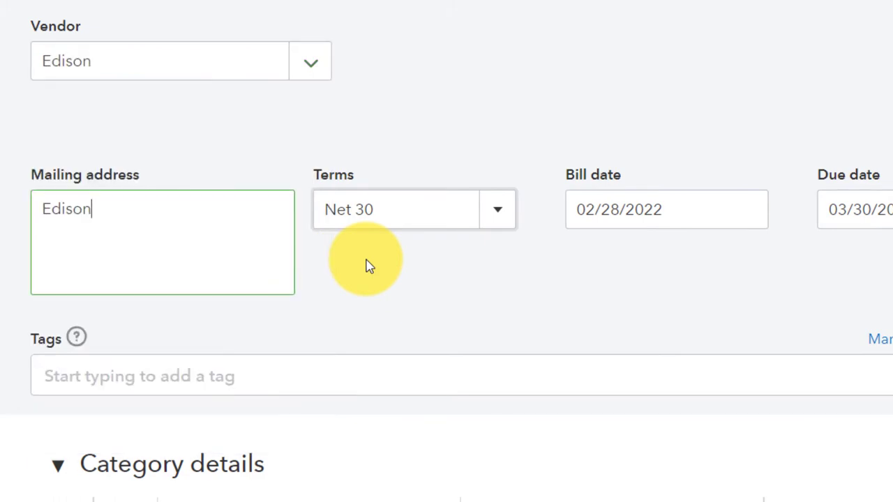
key(Tab)
key(Tab)
key(Tab)
key(Tab)
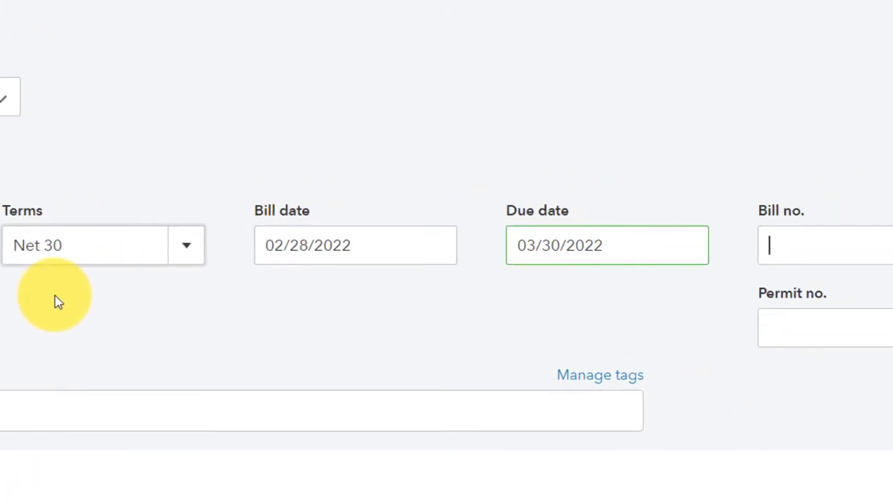
key(Tab)
key(Tab)
key(Tab)
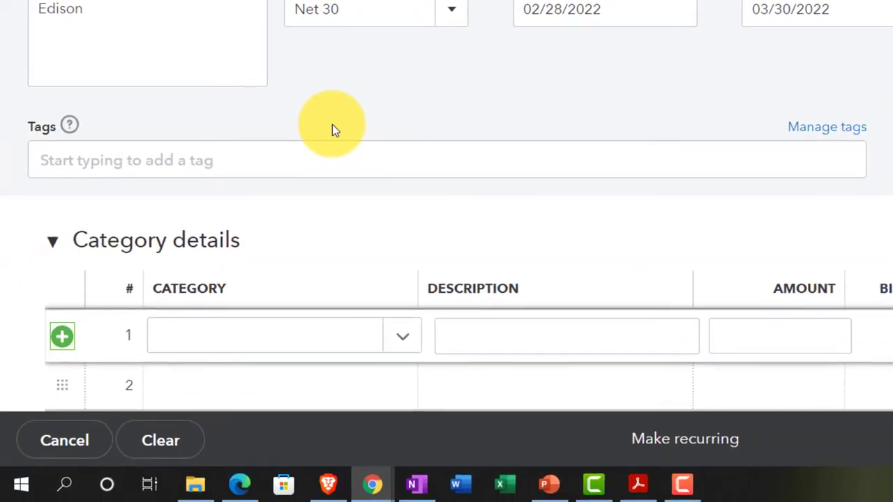
key(Tab)
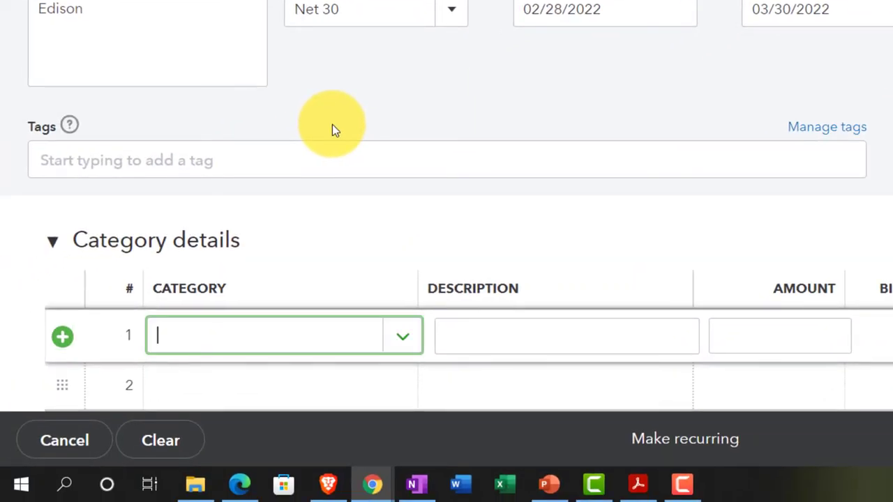
text(ut)
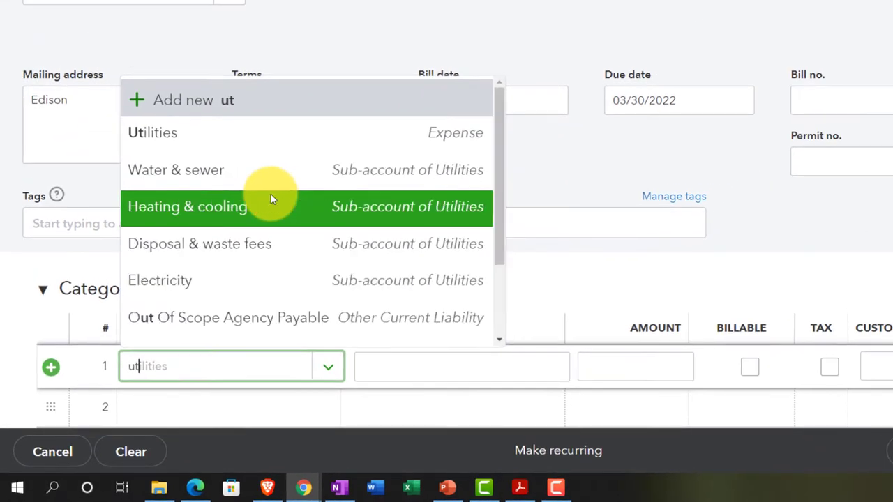
key(Down)
key(Down)
key(Down)
key(Down)
key(Down)
key(Down)
key(Down)
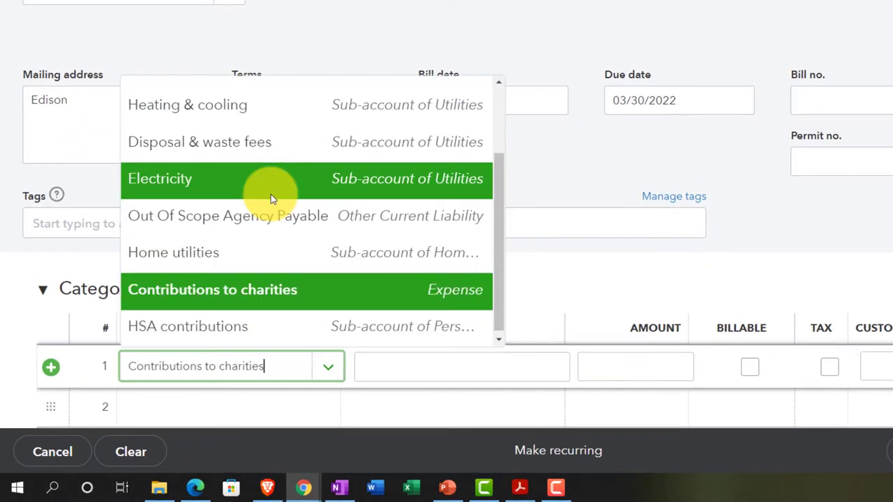
key(BackSpace)
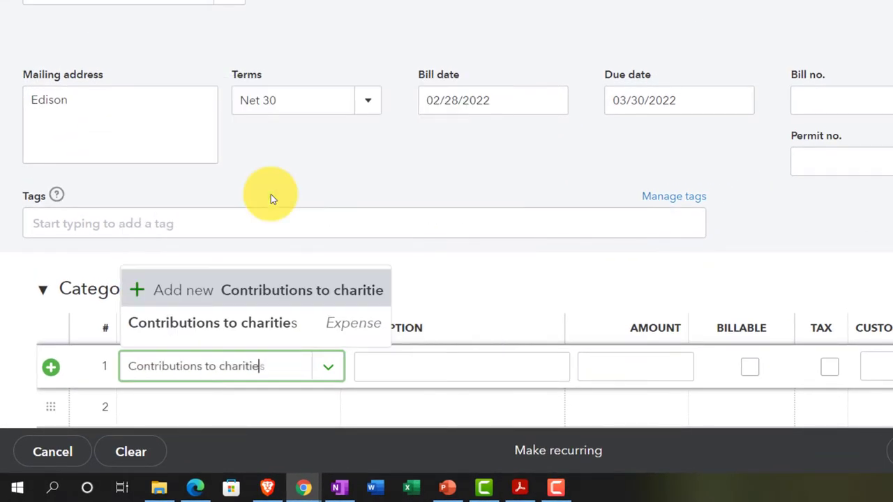
key(BackSpace)
key(BackSpace)
key(BackSpace)
key(BackSpace)
key(BackSpace)
key(BackSpace)
key(BackSpace)
key(BackSpace)
key(BackSpace)
key(BackSpace)
key(BackSpace)
key(BackSpace)
key(BackSpace)
key(BackSpace)
key(BackSpace)
key(BackSpace)
key(BackSpace)
key(BackSpace)
key(BackSpace)
key(BackSpace)
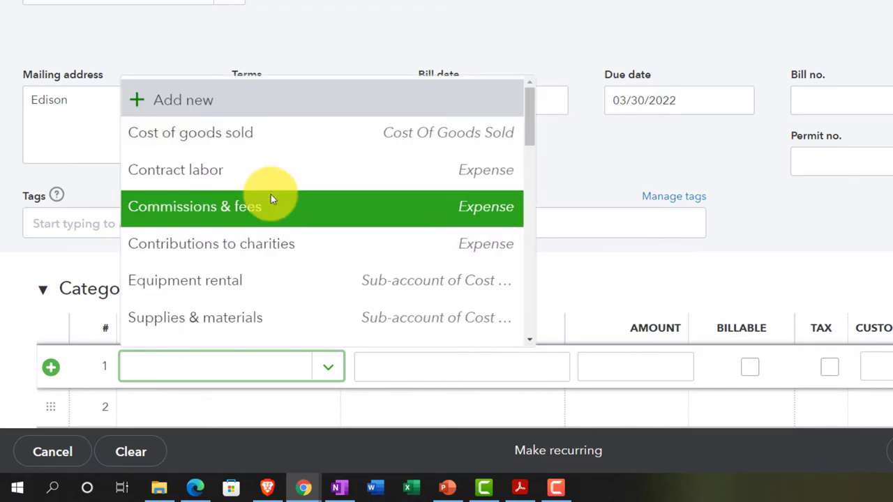
Step: Assign the Utilities expense category to the bill's first line and leave its description empty
text(Ut)
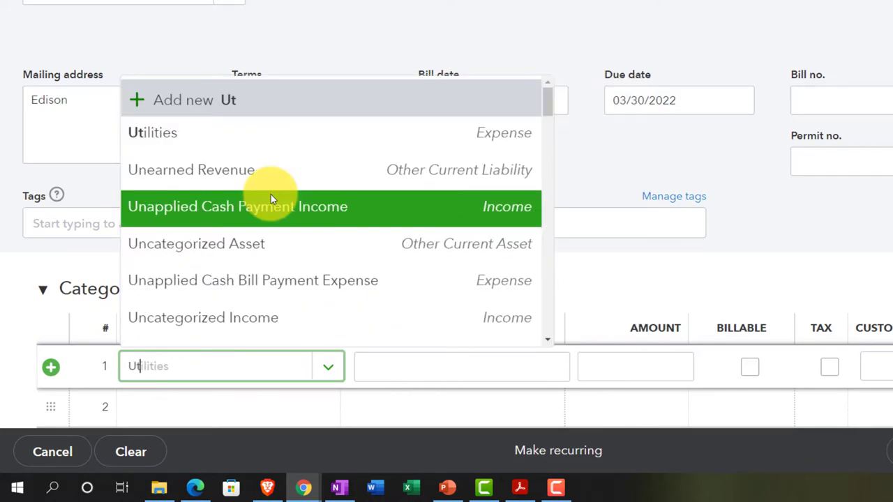
click(168, 139)
key(Tab)
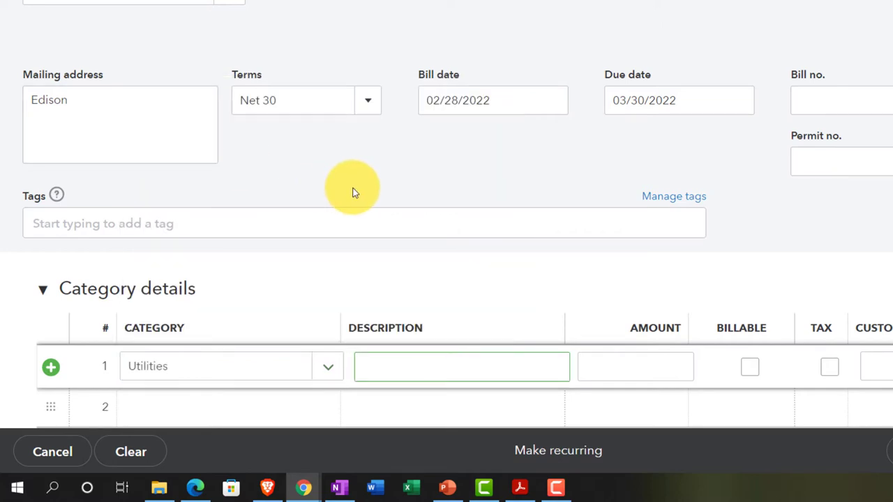
scroll(353, 193, down, 1)
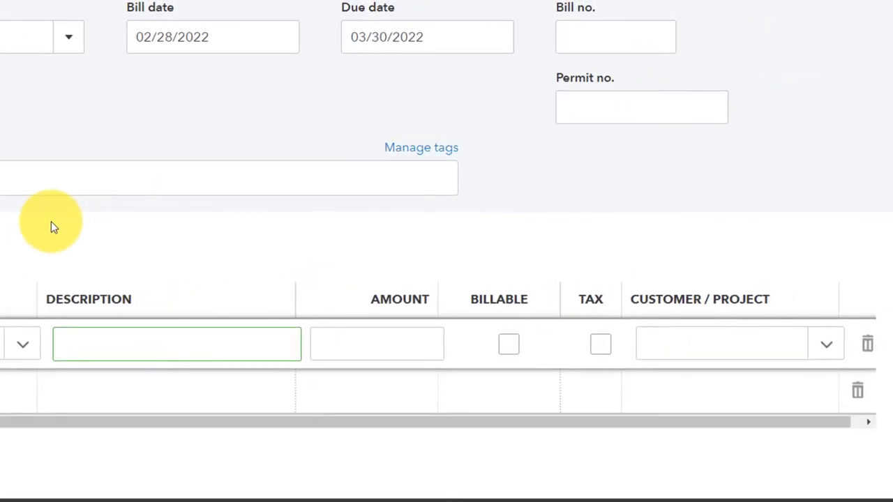
key(Tab)
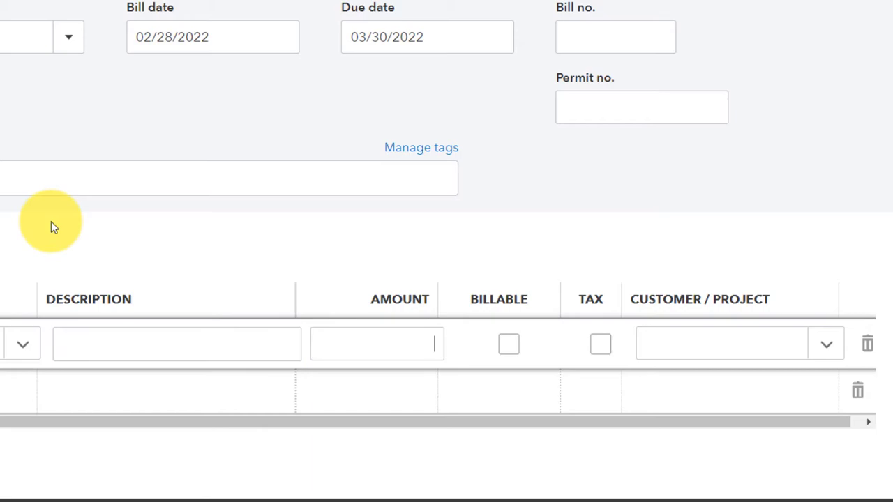
Step: Save and close the Edison bill with the amount and customer of the Utilities line left blank
key(Tab)
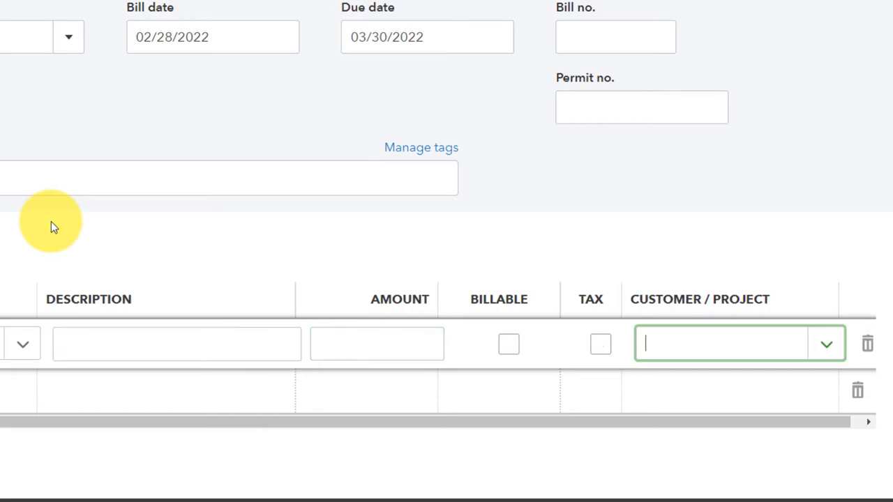
key(Tab)
key(Tab)
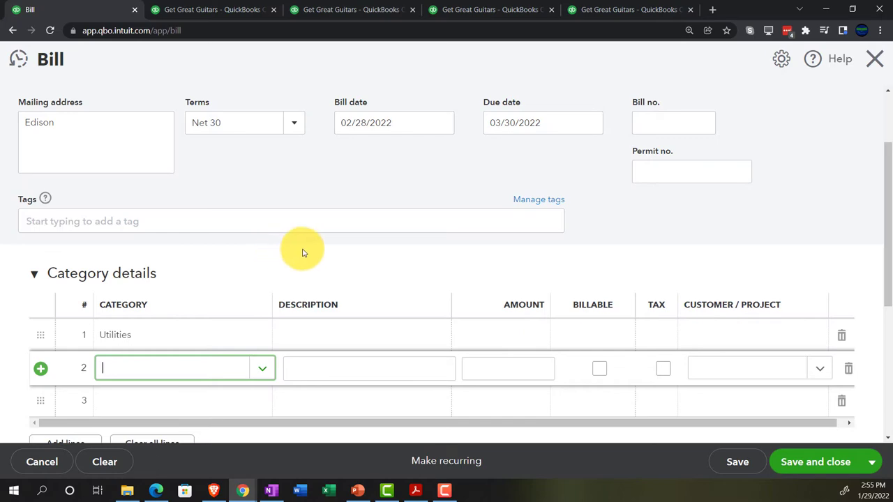
scroll(303, 252, down, 1)
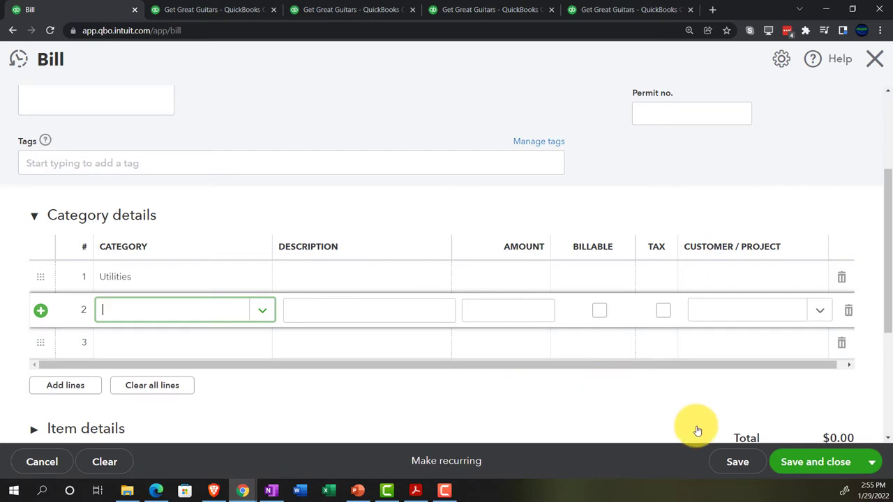
click(793, 462)
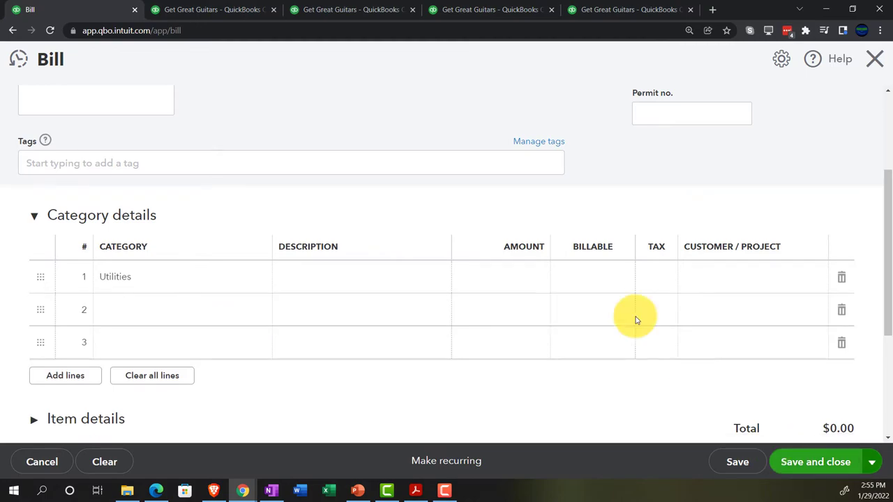
Step: Rerun the Balance Sheet report for 01/01/2022 to 12/31/2022 and check the Accounts Payable balance
click(235, 10)
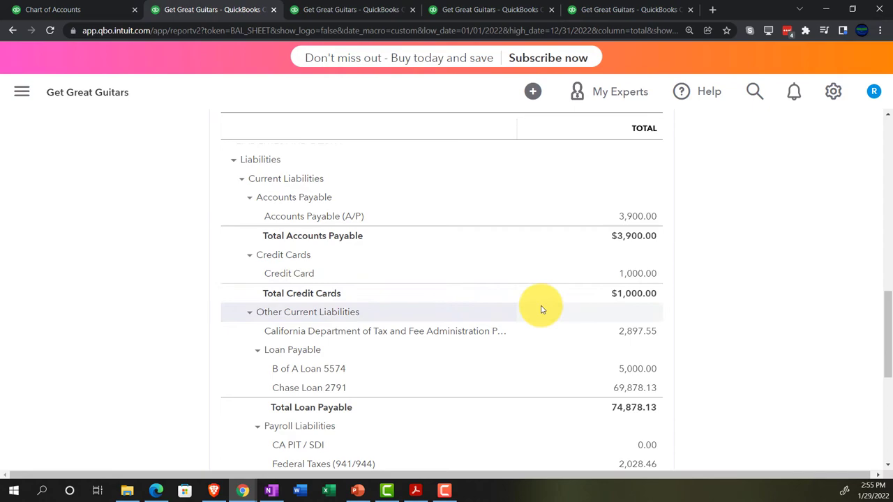
scroll(688, 314, up, 10)
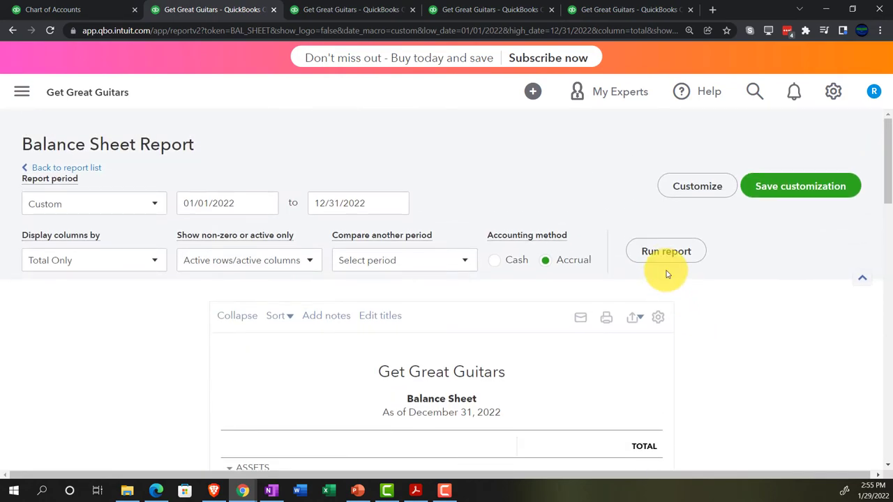
scroll(199, 371, down, 2)
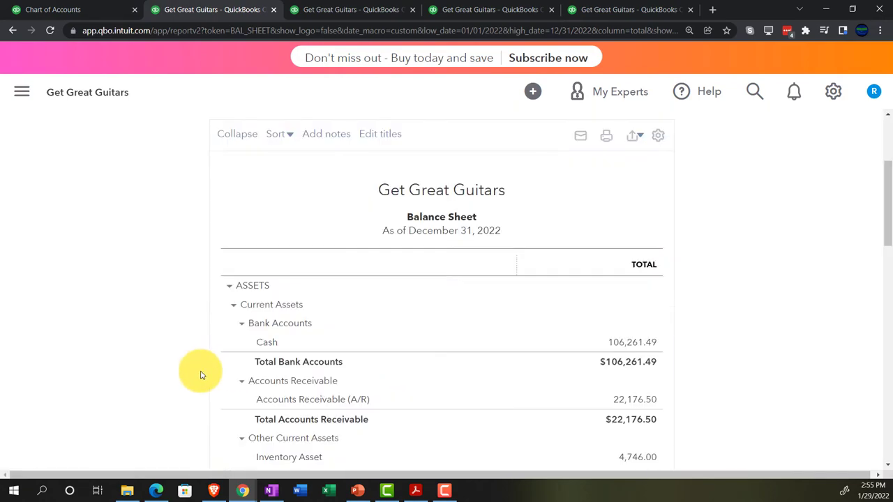
key(ctrl+plus)
key(ctrl+plus)
scroll(200, 375, down, 5)
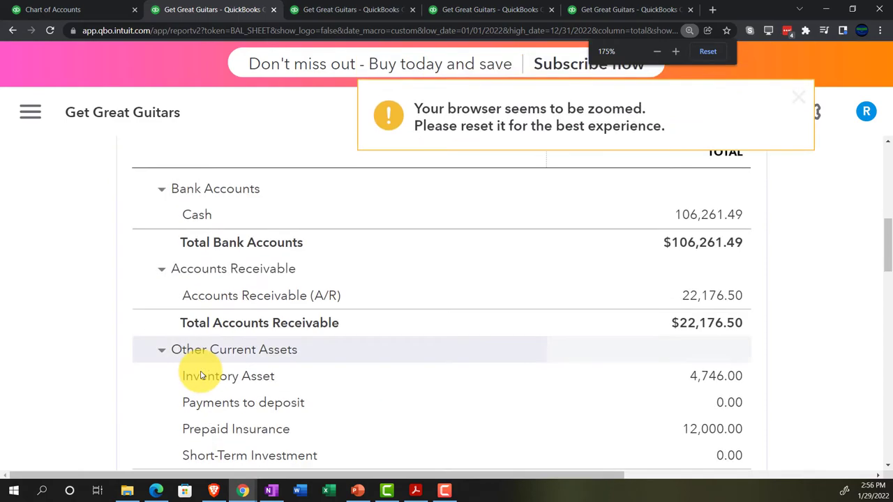
scroll(200, 376, down, 2)
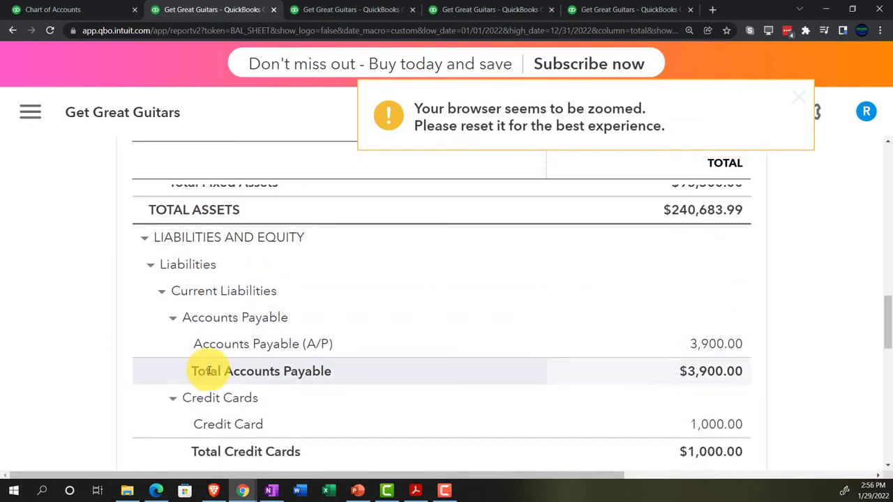
Step: Open the transaction detail behind the Accounts Payable (A/P) balance and check the amounts of the listed bills
click(709, 354)
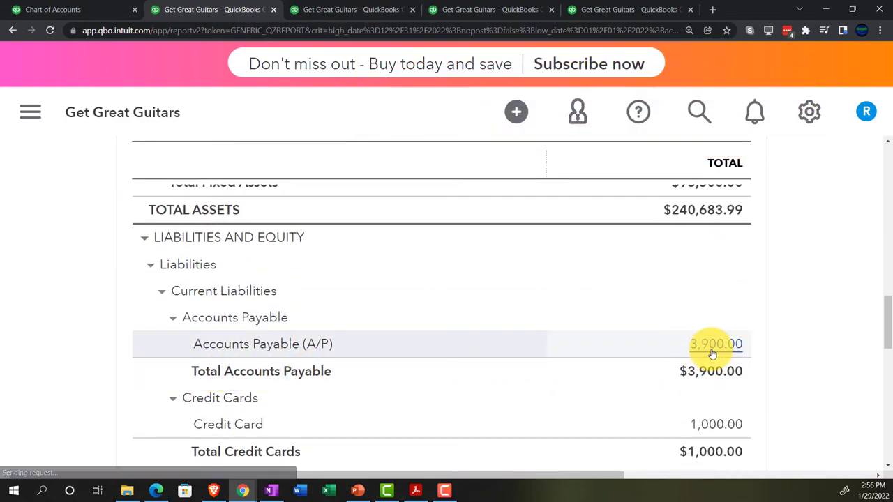
key(ctrl+minus)
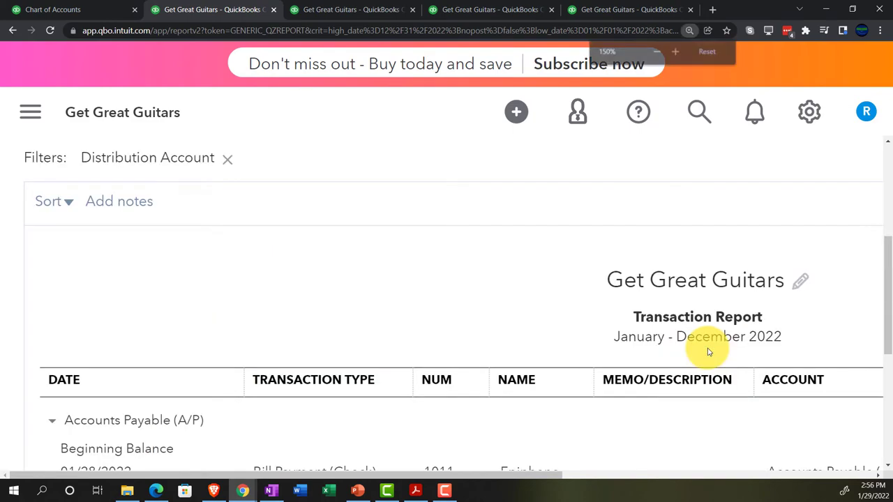
key(ctrl+minus)
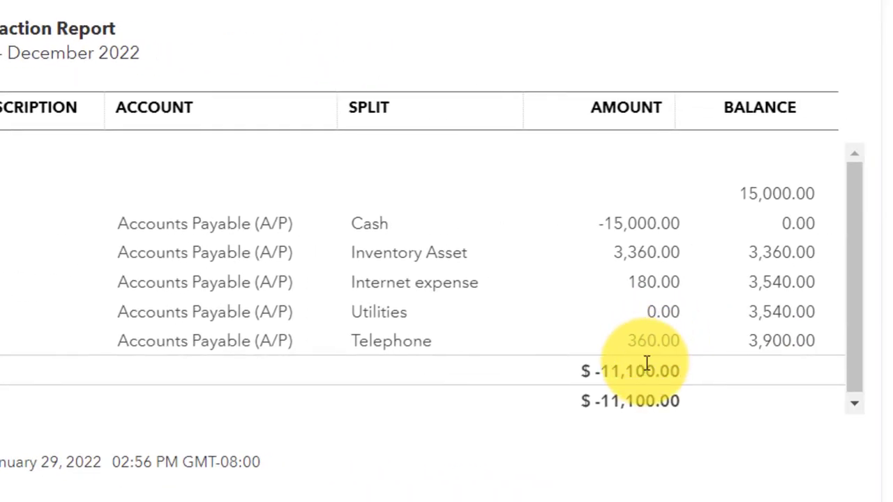
Step: Open the Edison bill from the transaction report, set its Utilities line amount to 648.00, and save and close it
click(663, 316)
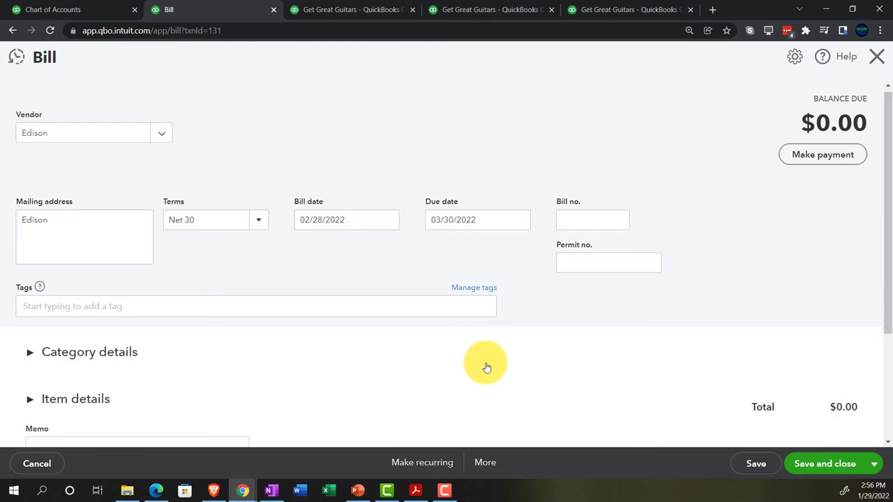
scroll(486, 367, down, 1)
click(31, 298)
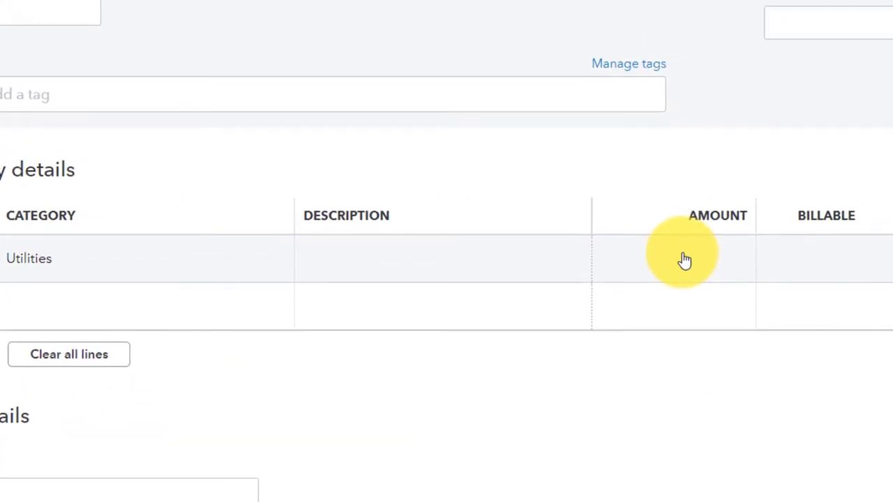
click(684, 261)
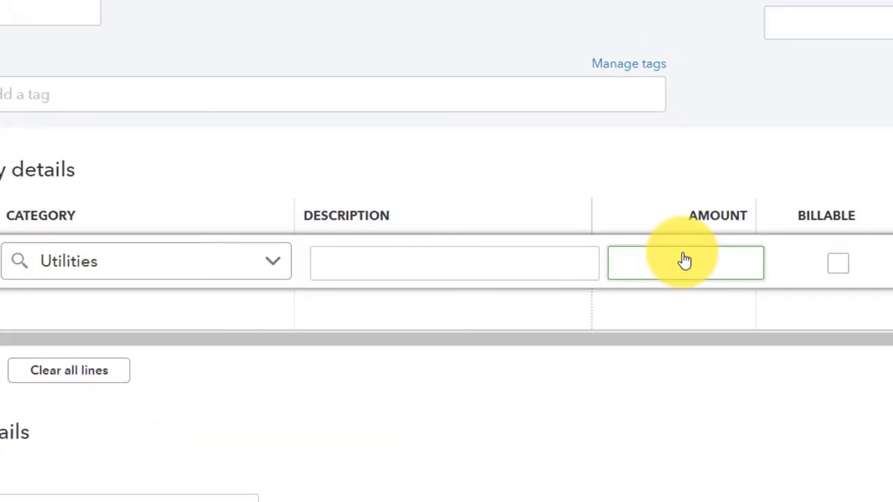
key(Tab)
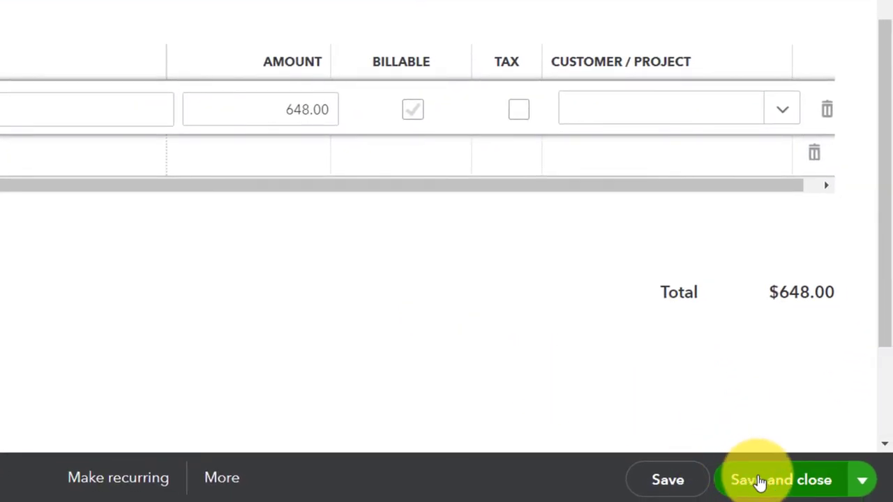
click(759, 482)
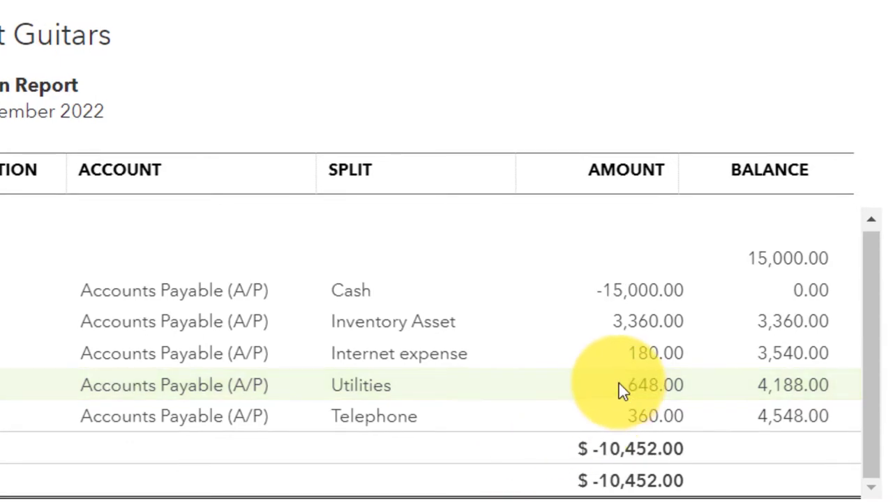
Step: Go back from the transaction report to the Balance Sheet, rerun it as of 12/31/2022, and check Accounts Payable
scroll(446, 348, up, 1)
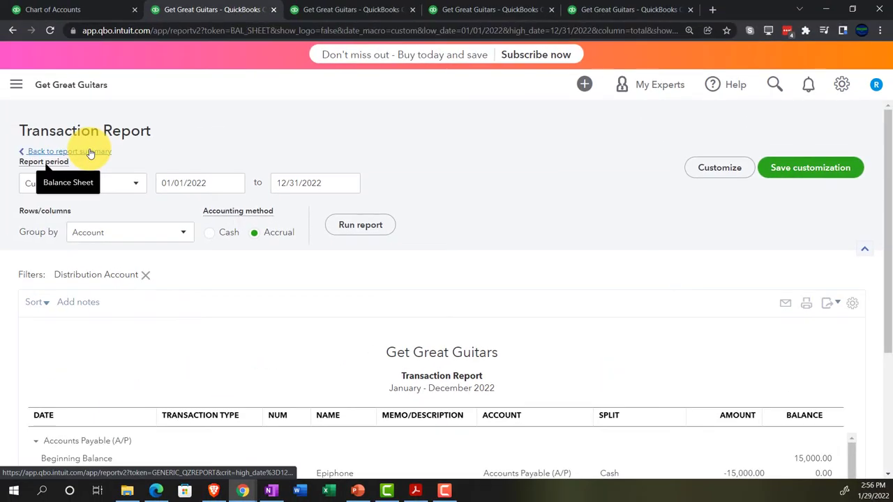
click(77, 149)
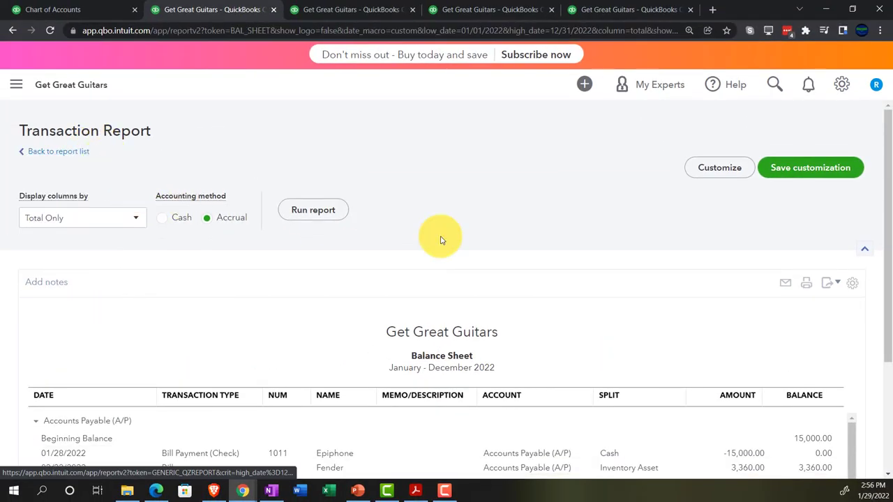
scroll(705, 285, up, 8)
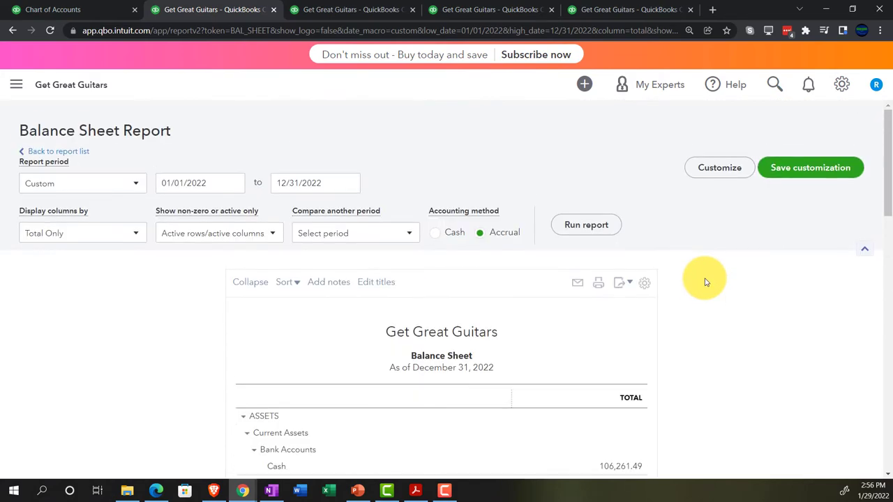
click(588, 224)
scroll(591, 302, down, 2)
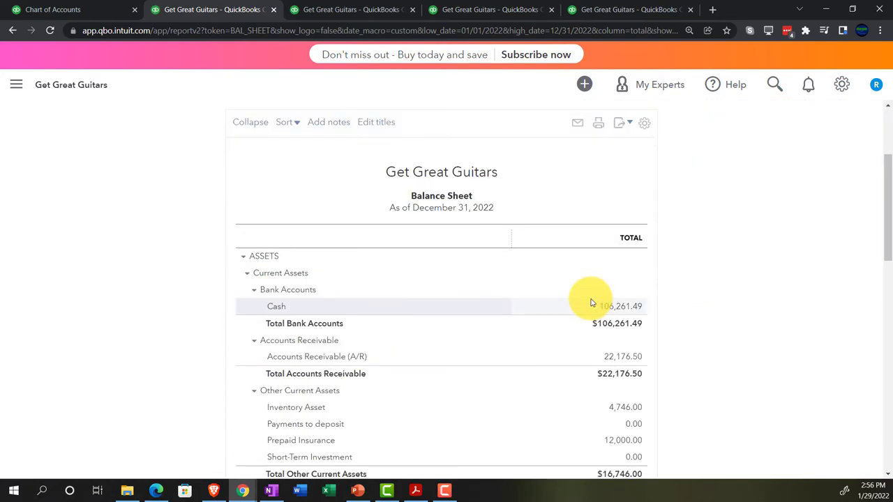
scroll(591, 301, down, 5)
scroll(591, 302, up, 2)
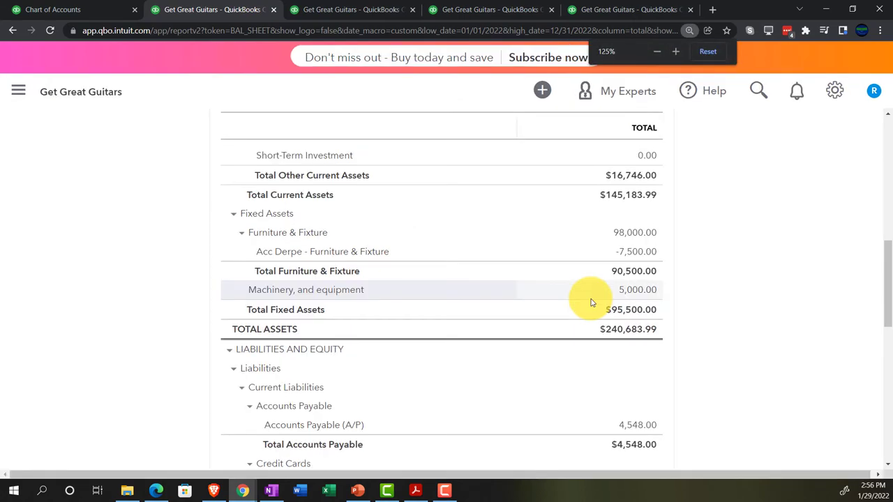
scroll(590, 302, down, 1)
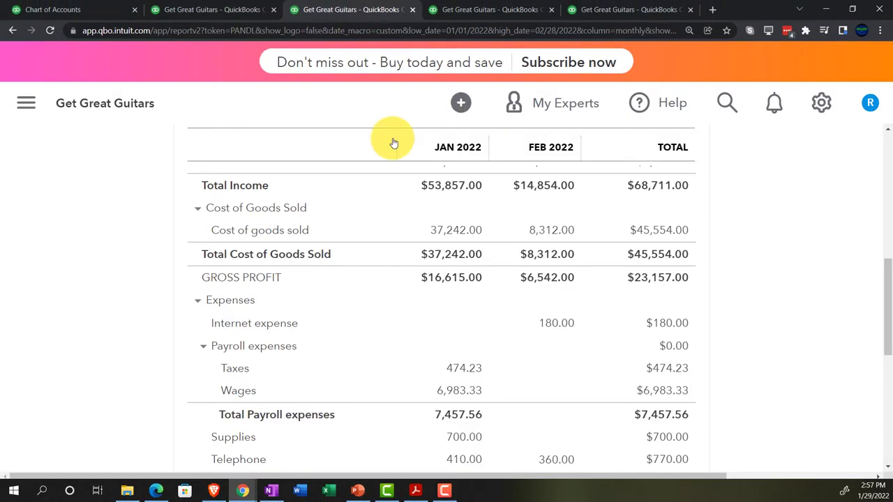
Step: Rerun the monthly Profit and Loss report for 01/01/2022 to 02/28/2022 and compare the January and February expense accounts
key(ctrl+minus)
scroll(593, 314, up, 10)
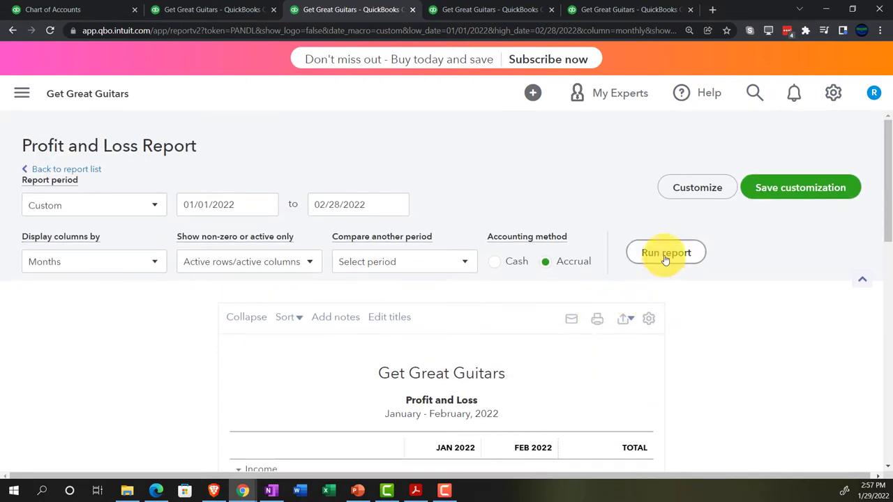
scroll(693, 331, down, 3)
key(ctrl+plus)
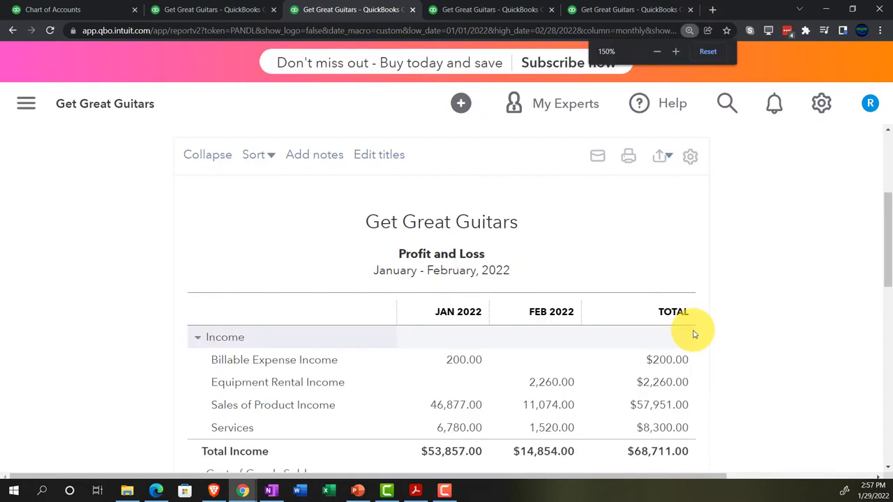
scroll(693, 334, down, 5)
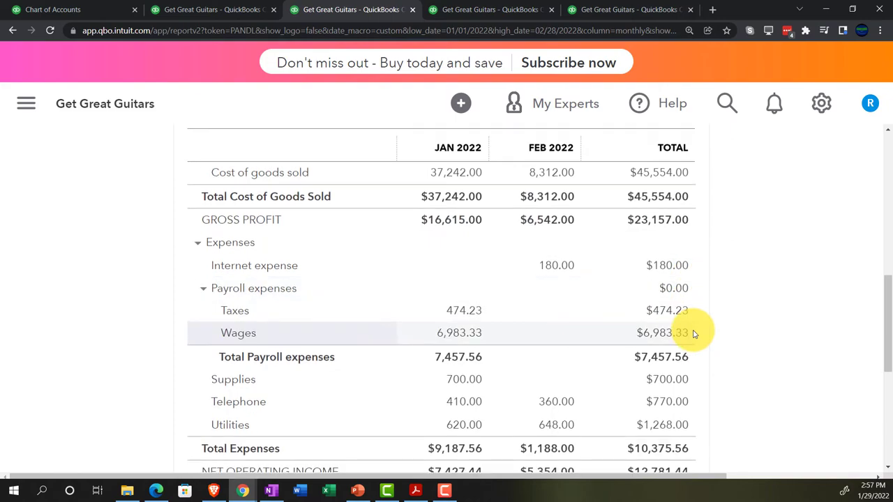
scroll(693, 333, down, 1)
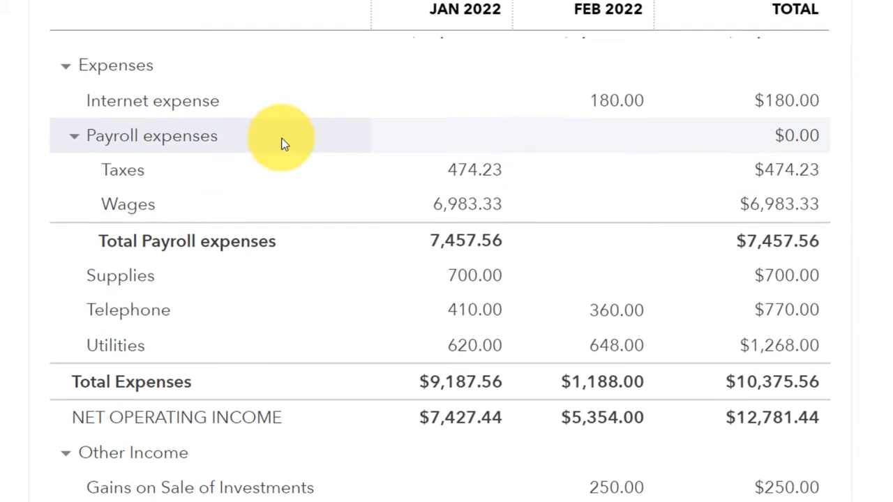
Step: Rerun the Vendor Balance Detail report as of 12/31/2022 and review the Edison, Fender, Spectrum and Verizon bills and the total
click(673, 9)
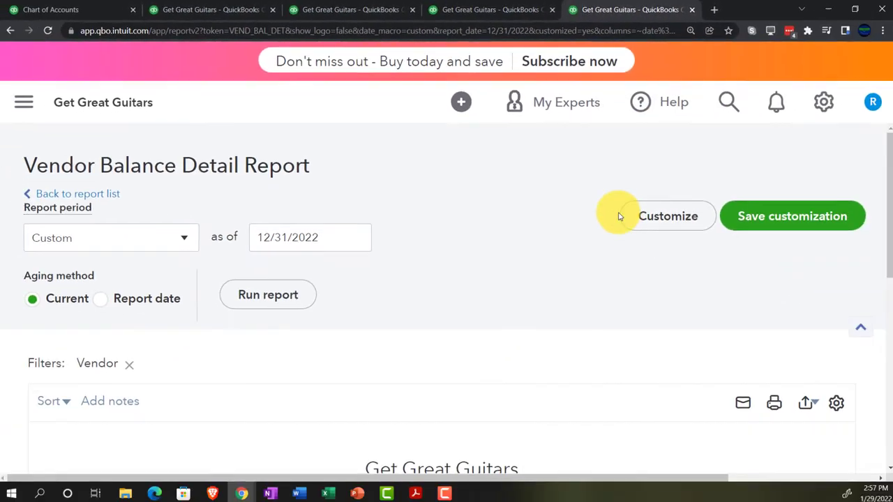
scroll(533, 253, down, 1)
scroll(558, 255, up, 1)
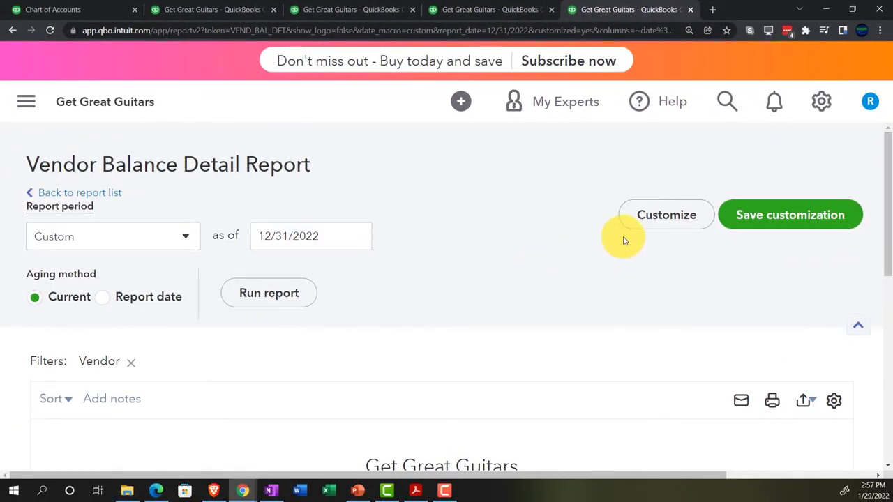
scroll(309, 288, down, 3)
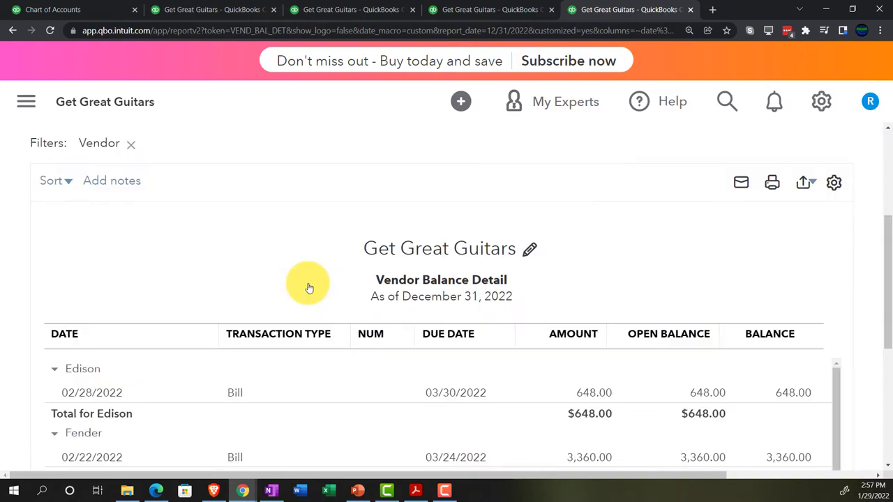
scroll(309, 288, down, 2)
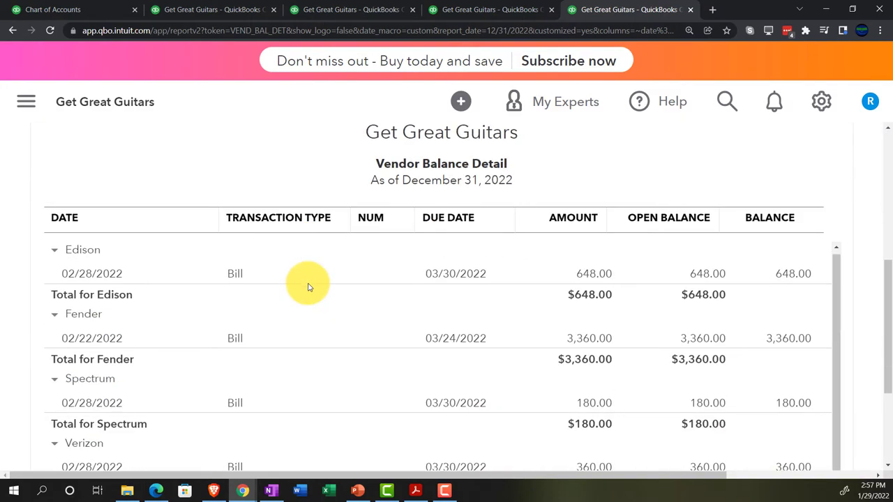
scroll(291, 297, down, 3)
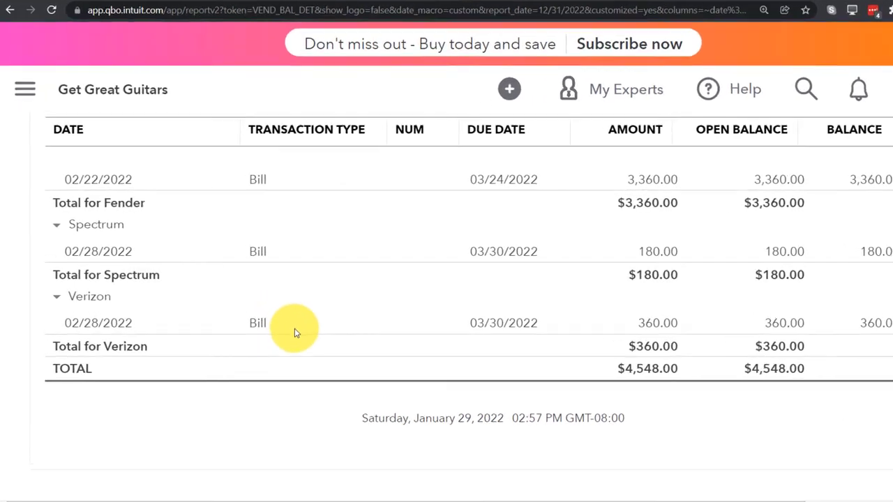
scroll(251, 334, up, 3)
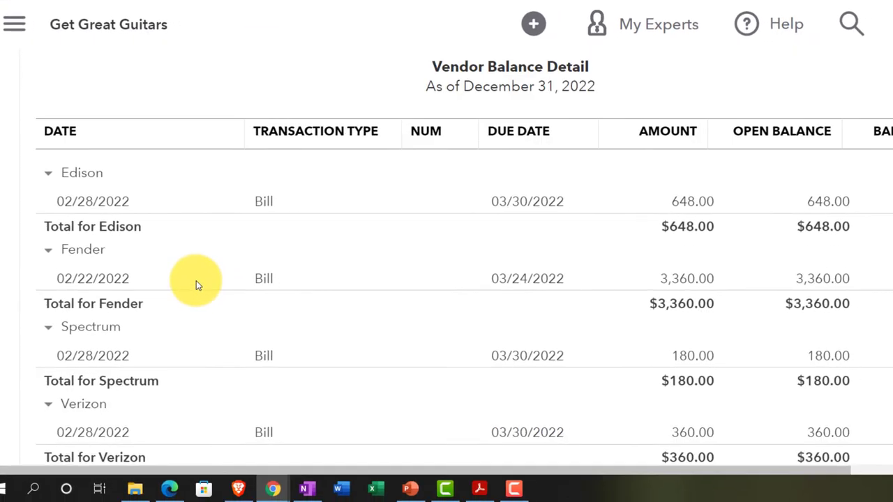
scroll(195, 282, up, 1)
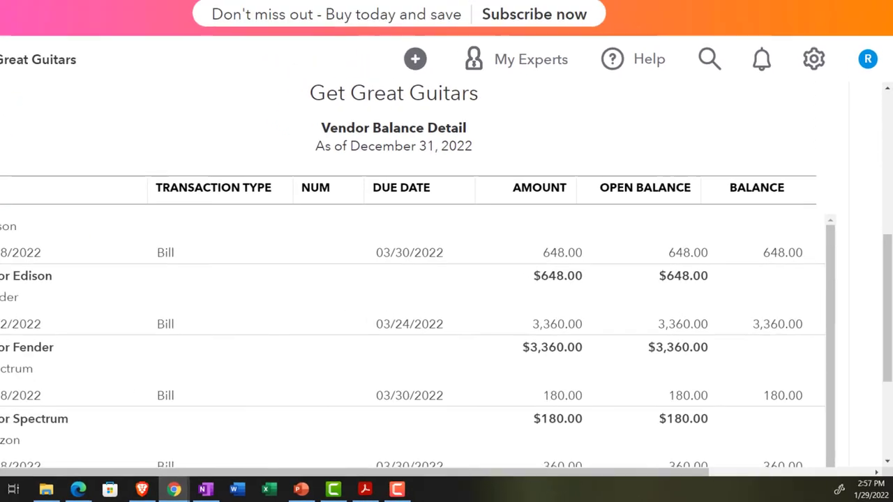
Step: Open the Vendors list from Expenses and review the open balances of Edison, Fender, Spectrum and Verizon
click(90, 9)
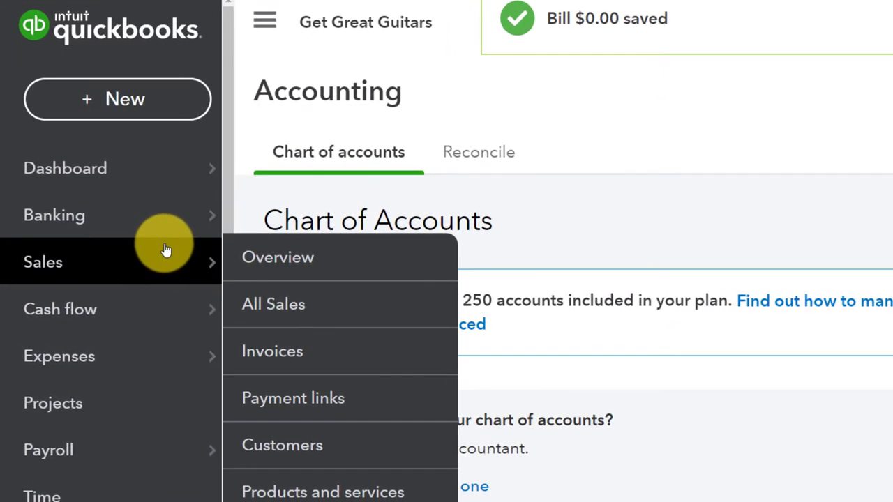
mouse_move(147, 315)
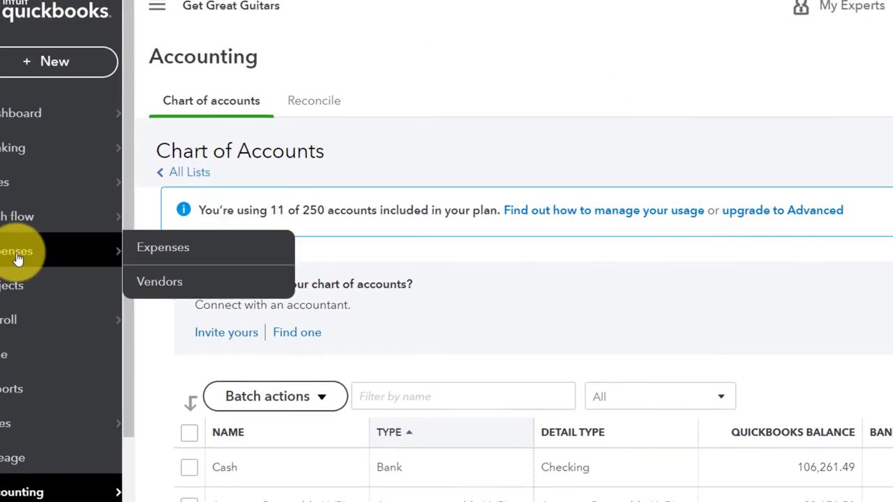
click(50, 289)
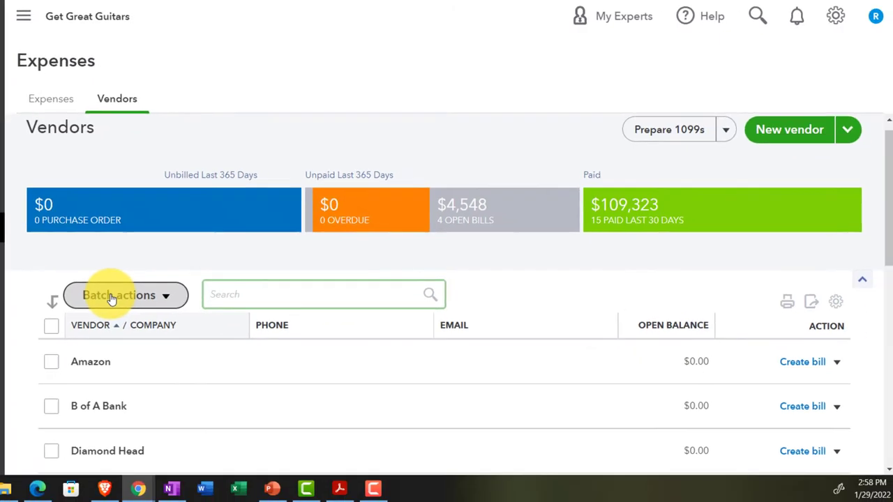
scroll(104, 279, down, 5)
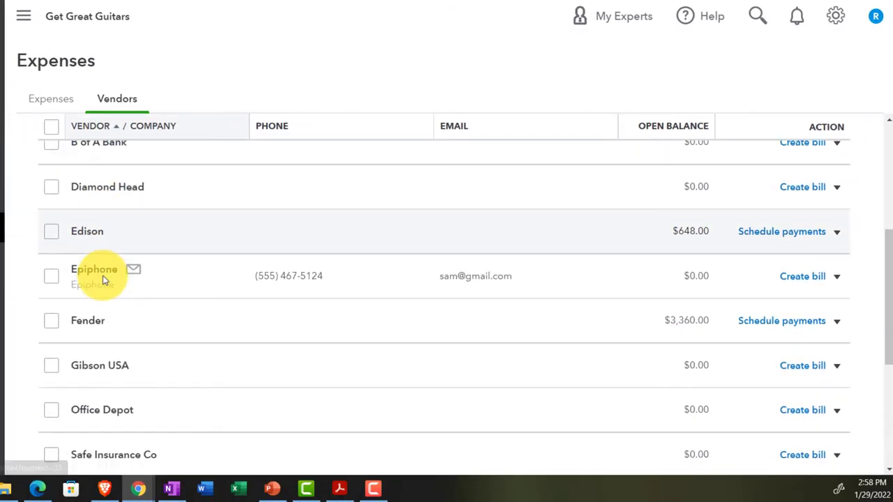
scroll(104, 284, down, 2)
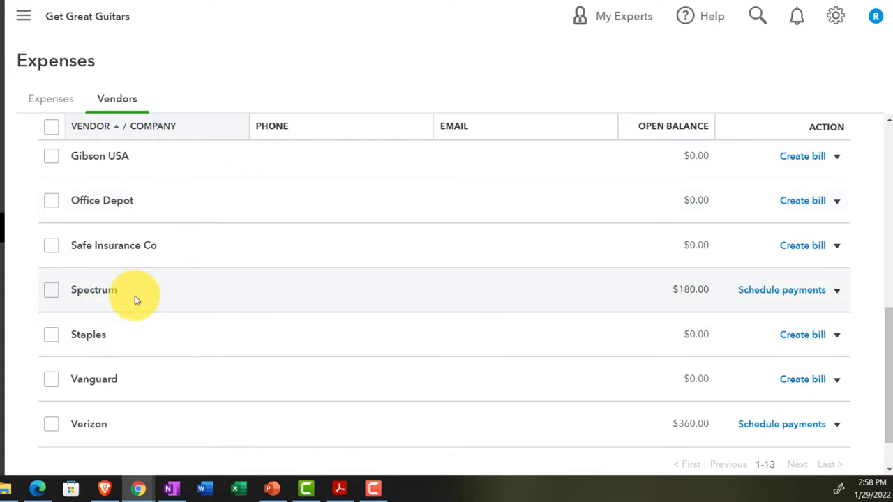
scroll(140, 328, down, 1)
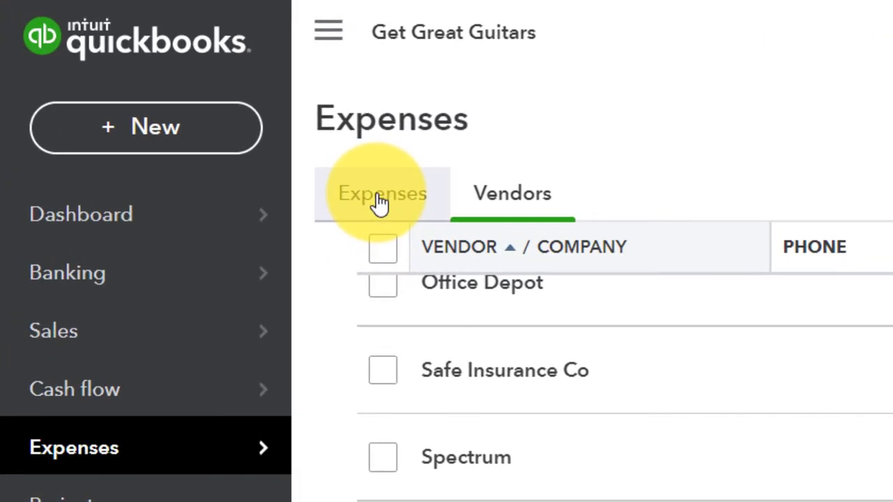
Step: Filter the expense transactions of the last 365 days to the Bill type and review the listed bills
click(380, 202)
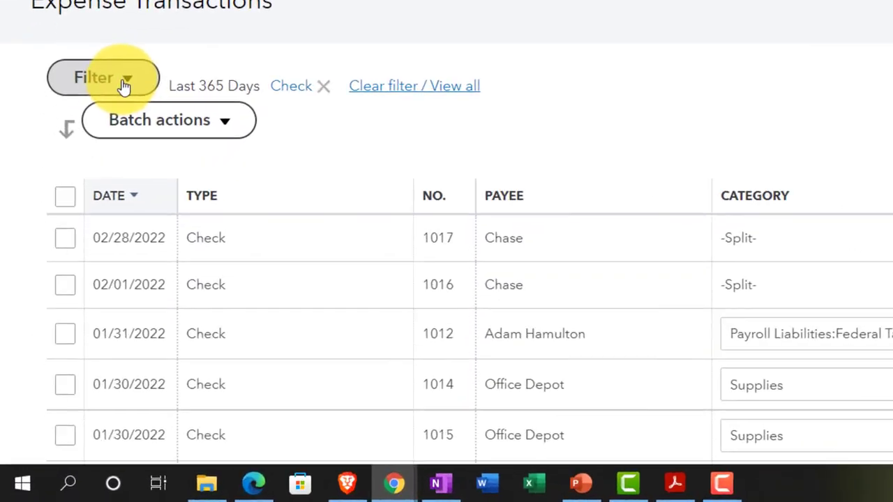
click(204, 242)
click(221, 129)
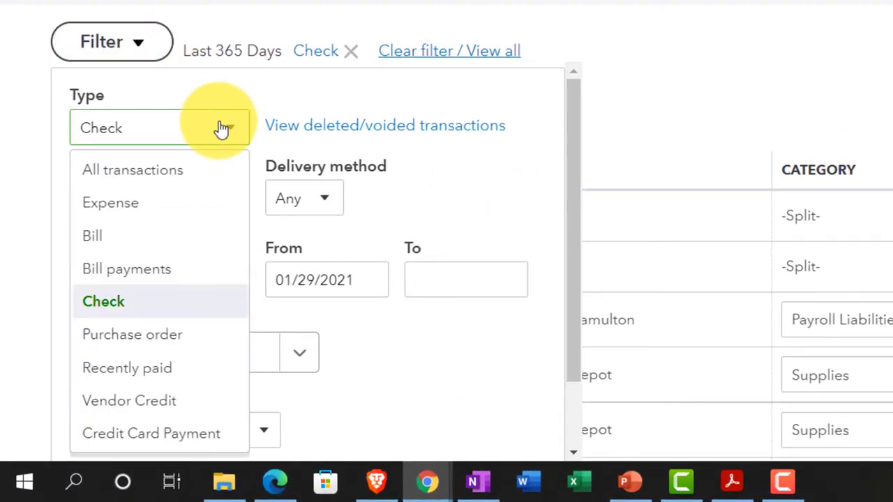
click(175, 236)
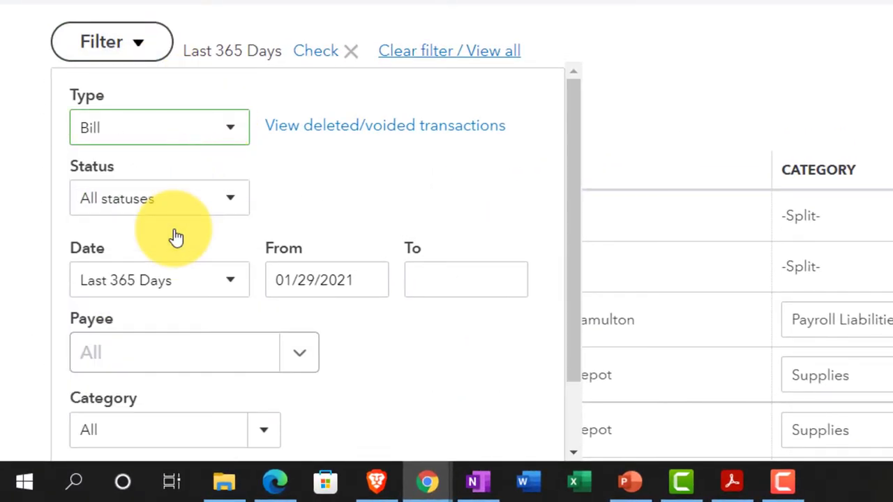
scroll(189, 235, down, 3)
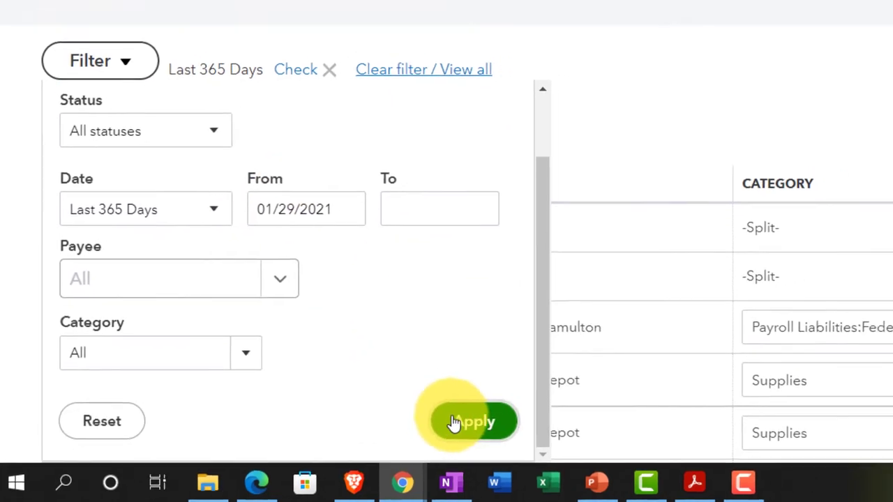
click(453, 422)
scroll(500, 236, down, 2)
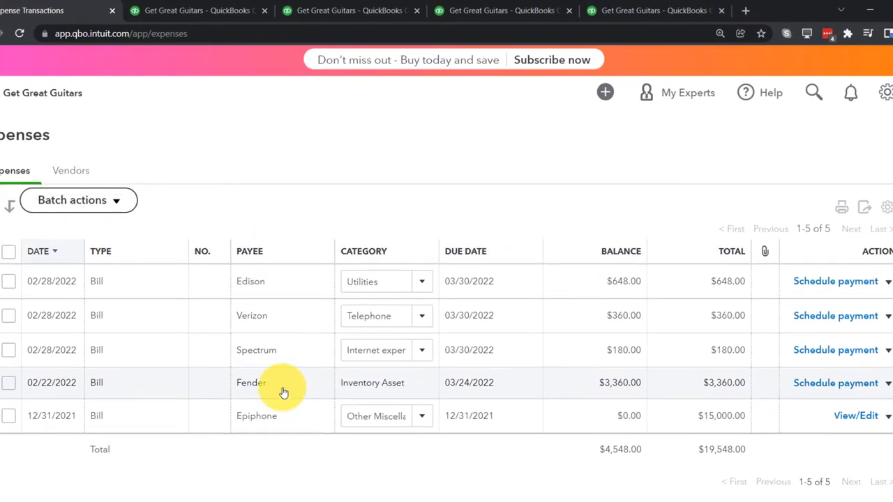
Step: Narrow the bill list in the expense transactions to the Open status
scroll(390, 286, up, 2)
click(50, 265)
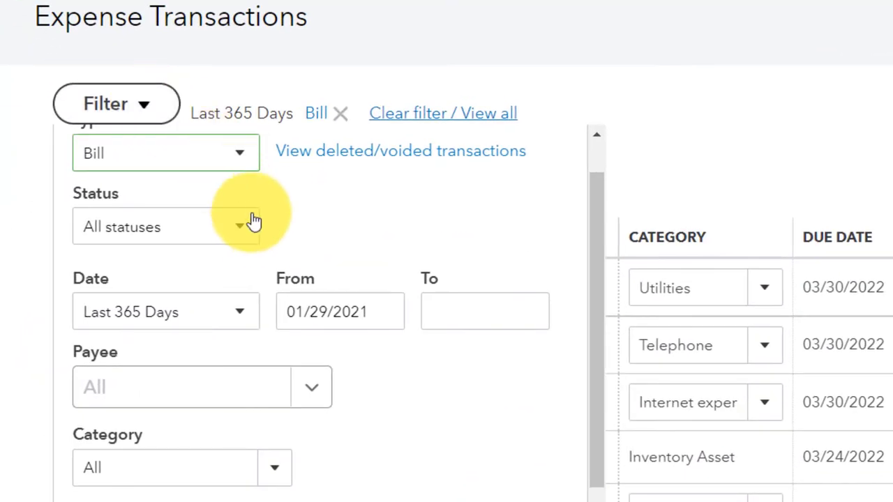
click(113, 339)
click(190, 305)
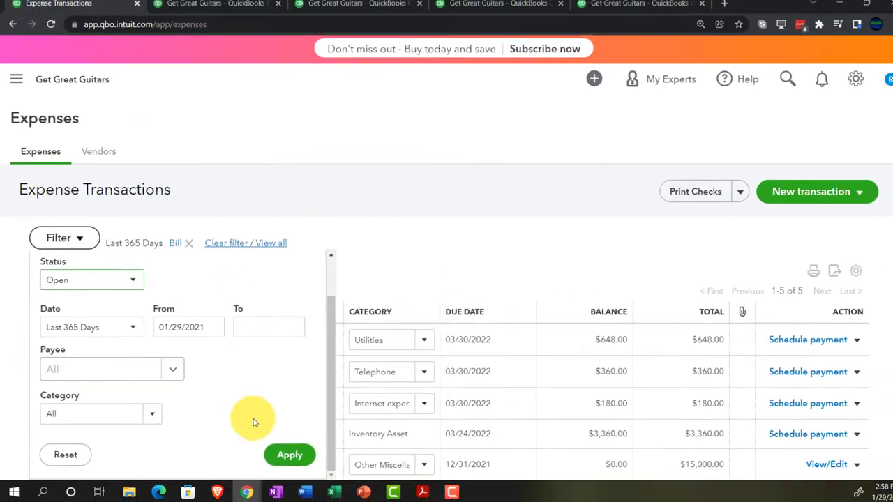
click(288, 454)
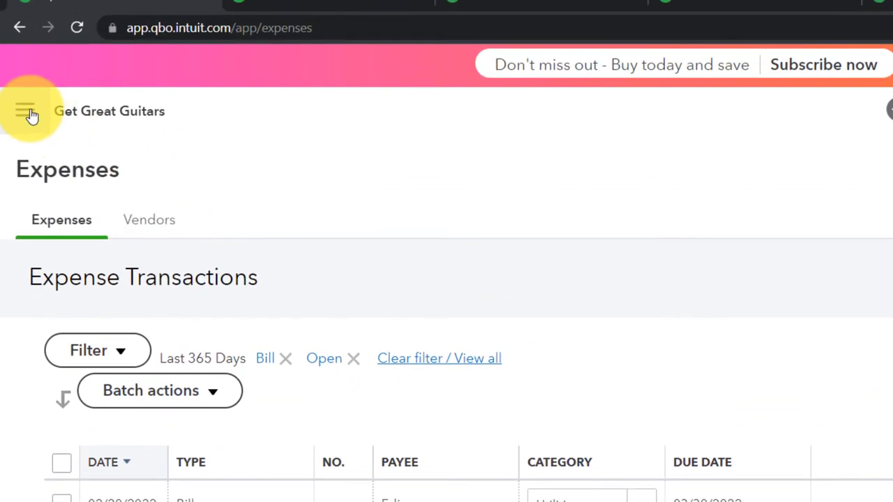
Step: Start paying bills and set the payment date to 02/28/2022
click(31, 115)
click(64, 171)
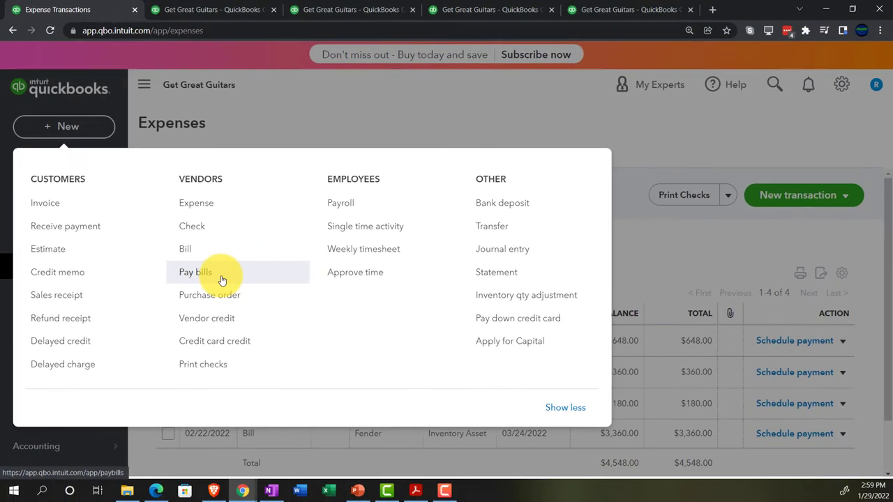
click(319, 246)
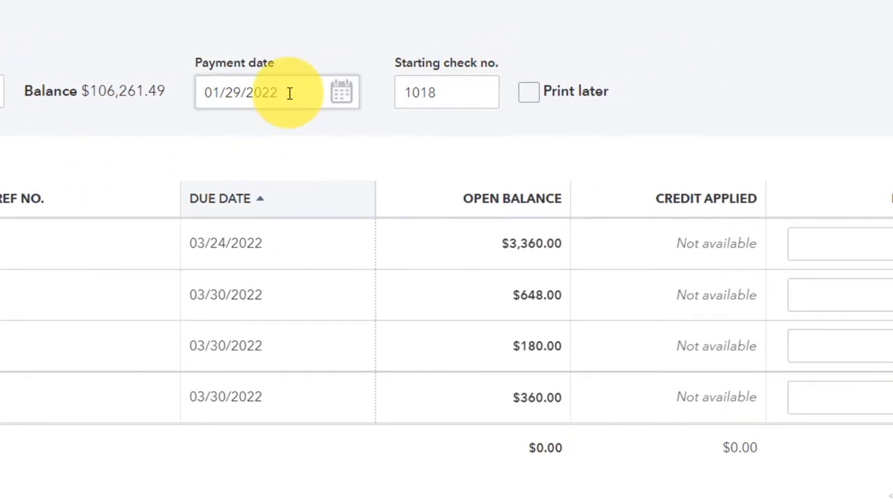
drag(289, 94, 126, 93)
text(0228)
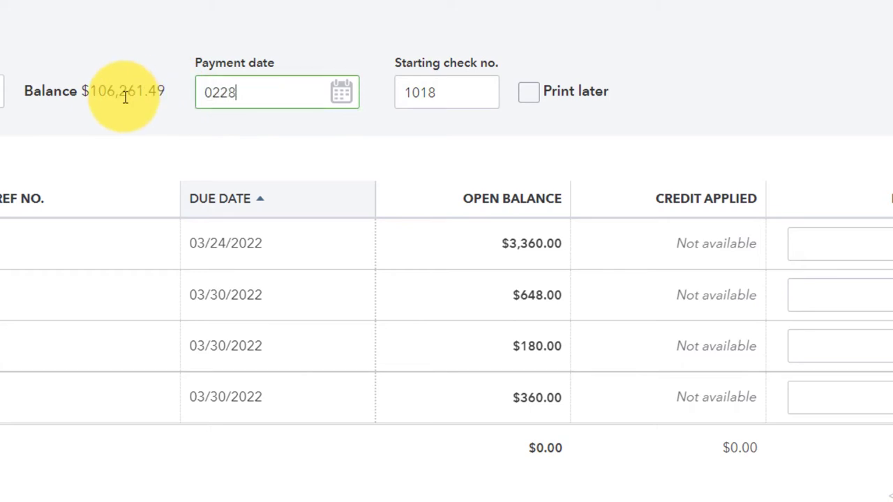
key(Tab)
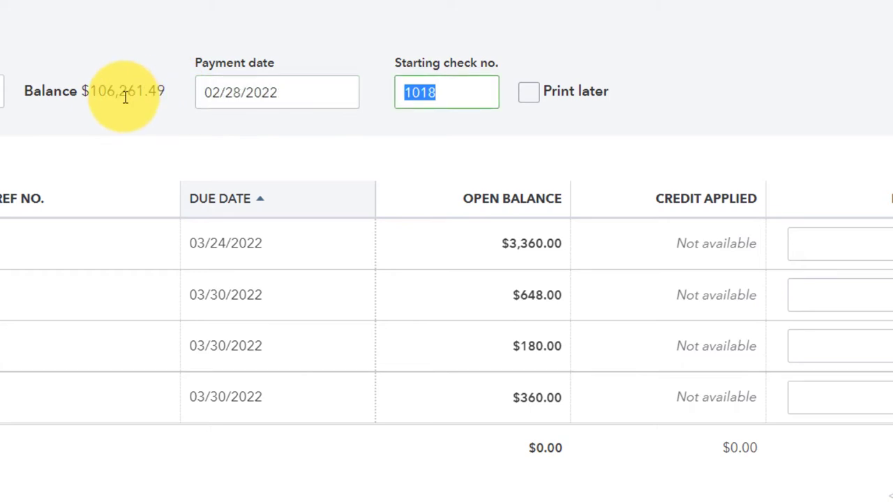
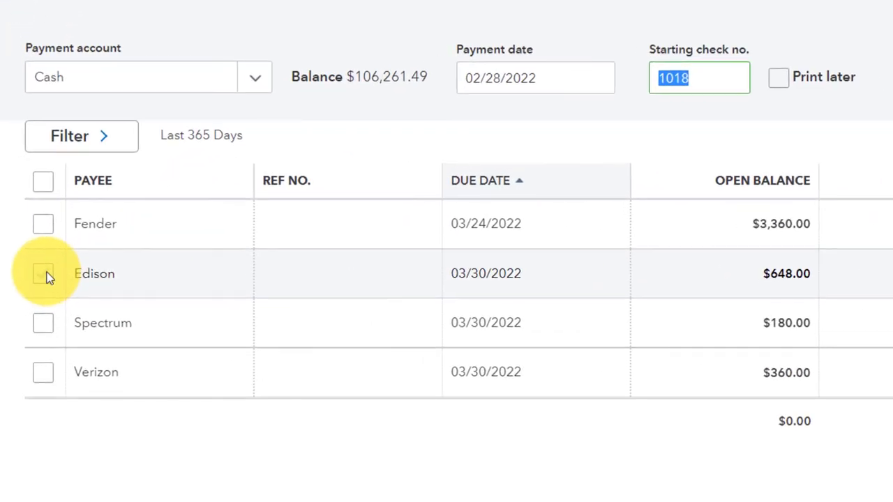
Step: Select only the Spectrum 180.00 and Verizon 360.00 bills for payment from Cash, starting at check 1018, and save and close
click(45, 276)
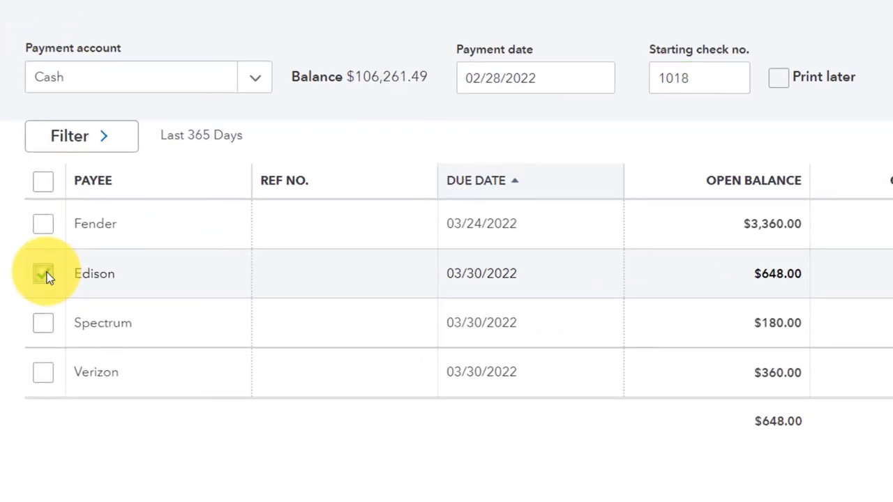
click(44, 324)
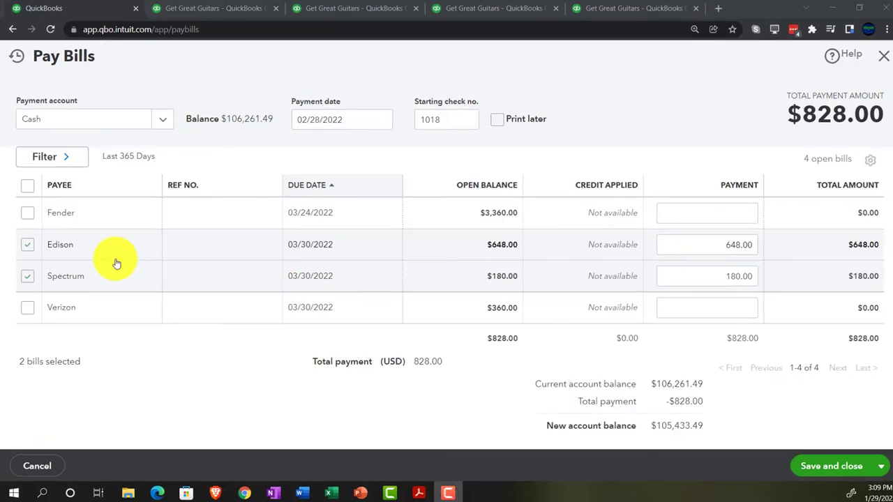
click(28, 246)
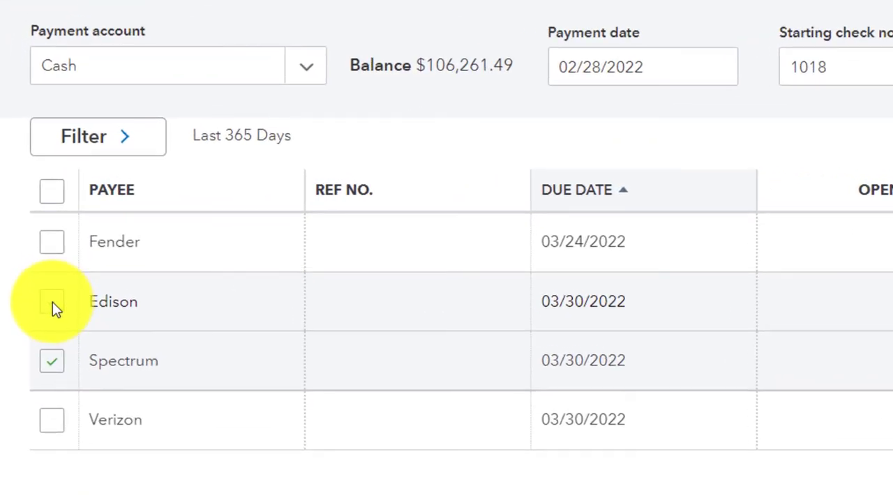
click(52, 302)
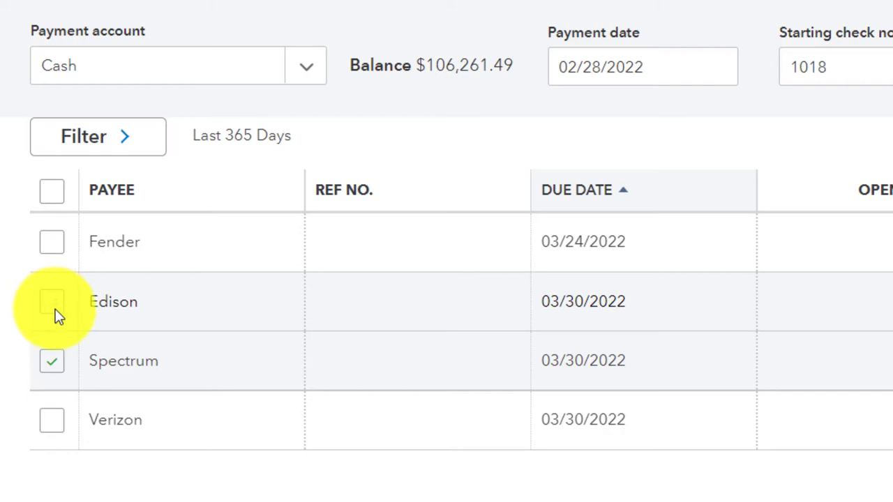
click(63, 418)
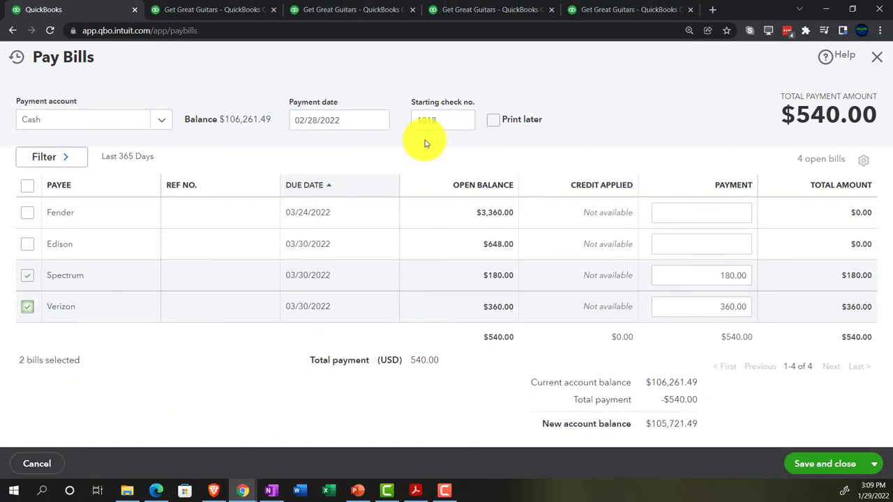
click(424, 125)
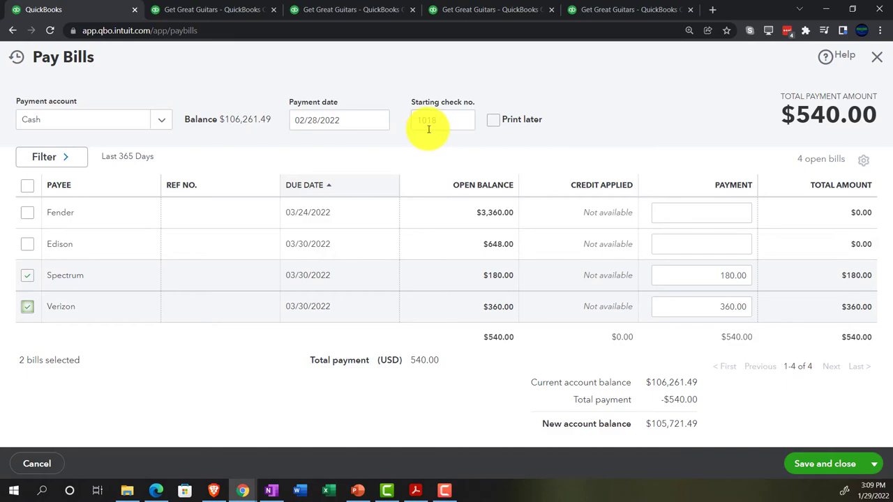
click(496, 140)
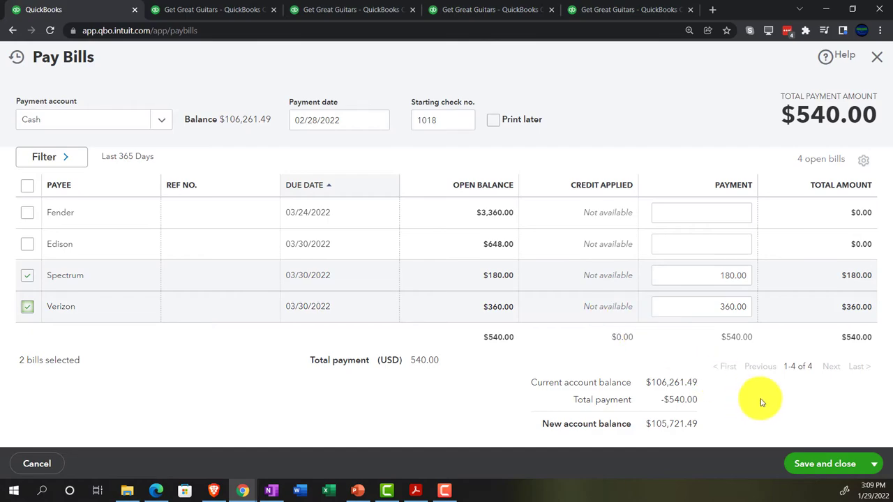
click(820, 463)
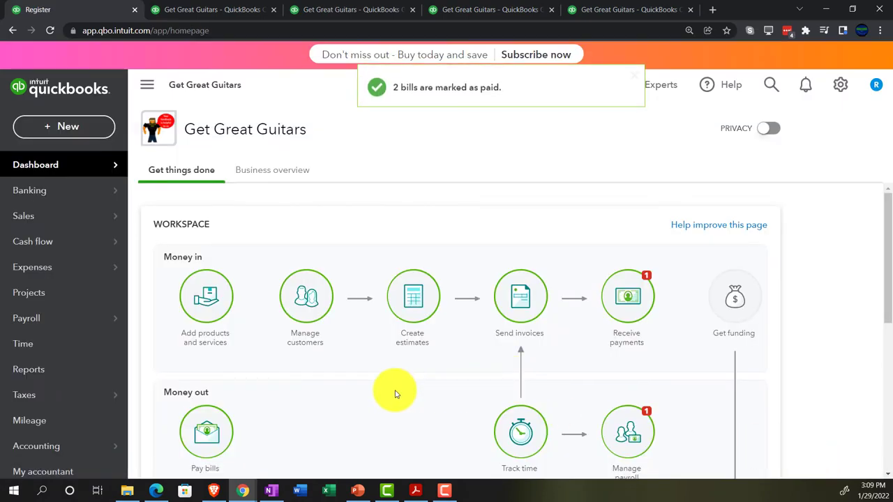
Step: Open the Cash account's register from the Chart of Accounts and review the Spectrum and Verizon bill payments
scroll(76, 348, down, 1)
mouse_move(73, 369)
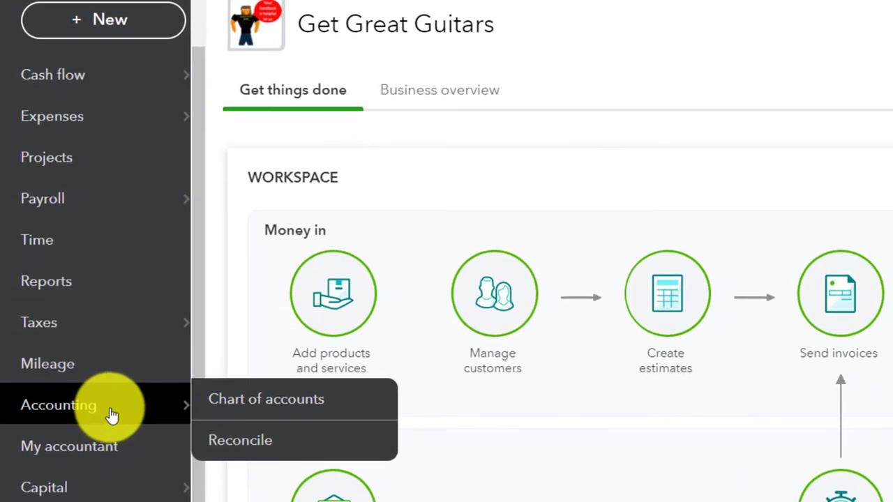
click(99, 414)
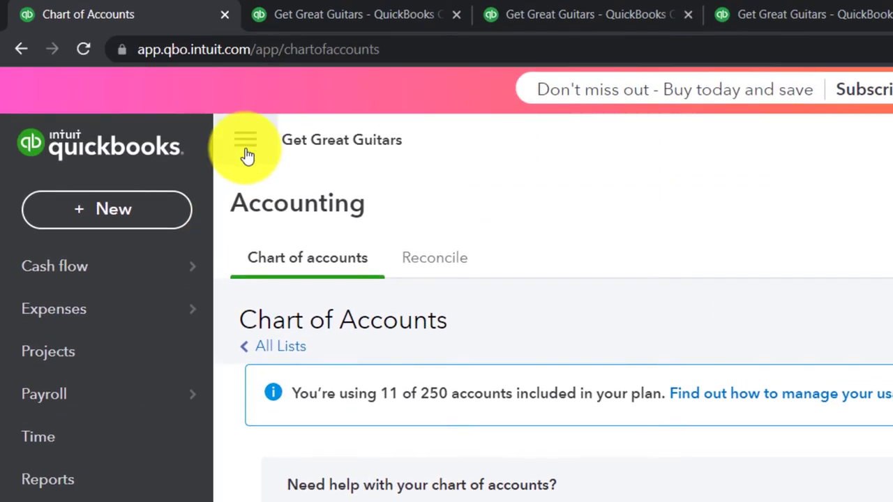
click(245, 139)
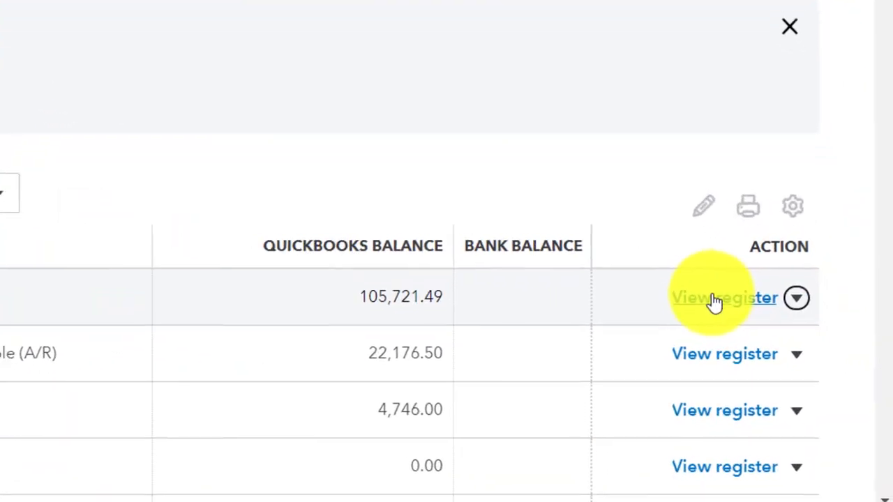
click(714, 300)
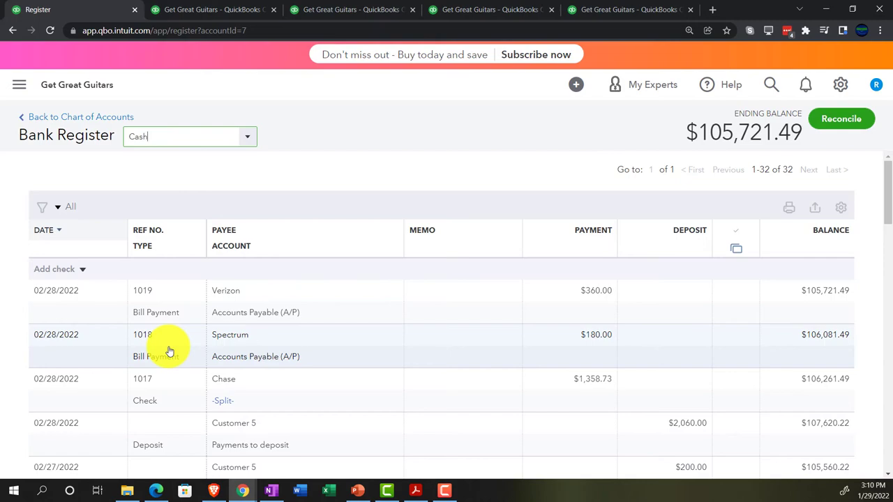
Step: Rerun the Balance Sheet report for 2022 and check its Cash and Accounts Payable balances
click(224, 12)
scroll(444, 261, up, 10)
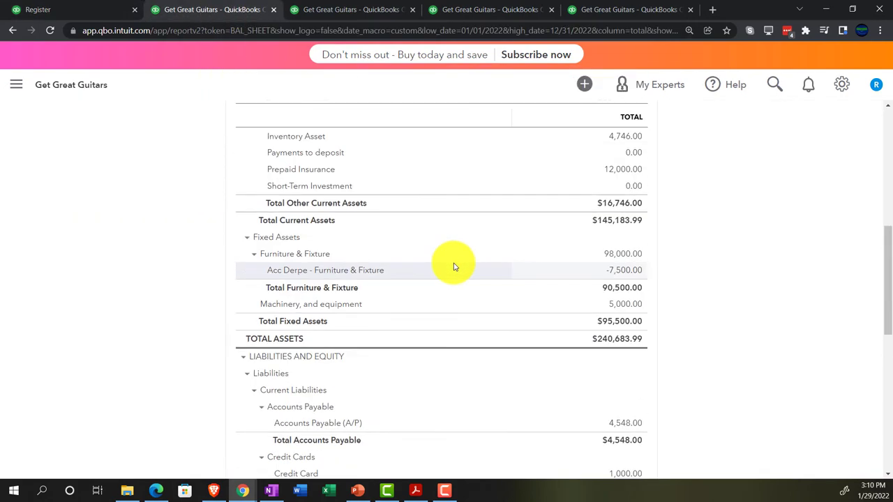
click(581, 225)
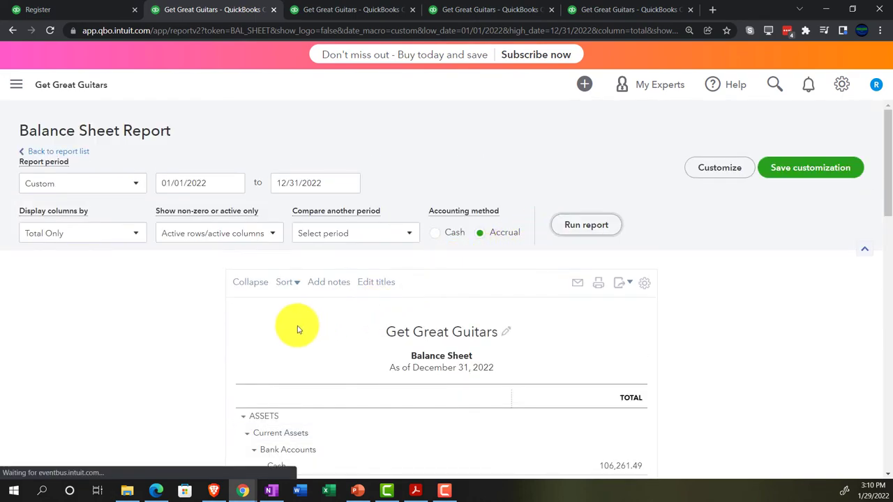
scroll(209, 339, down, 2)
key(ctrl+plus)
key(ctrl+plus)
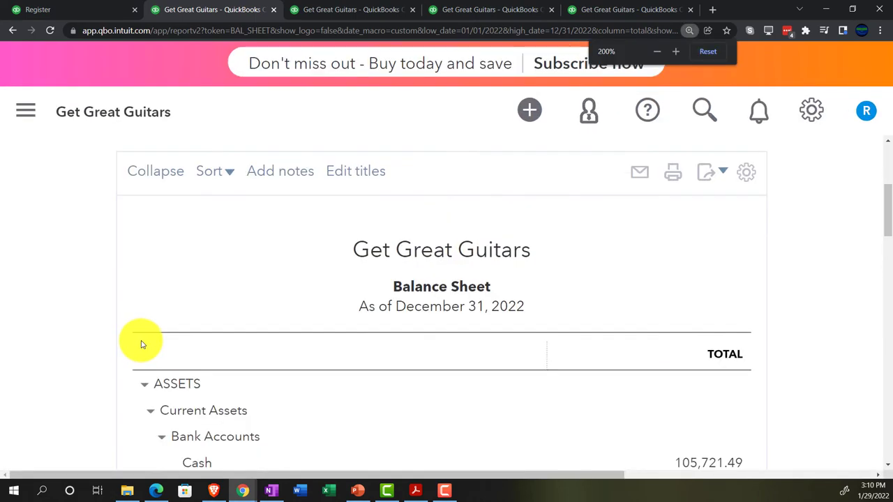
scroll(116, 345, down, 5)
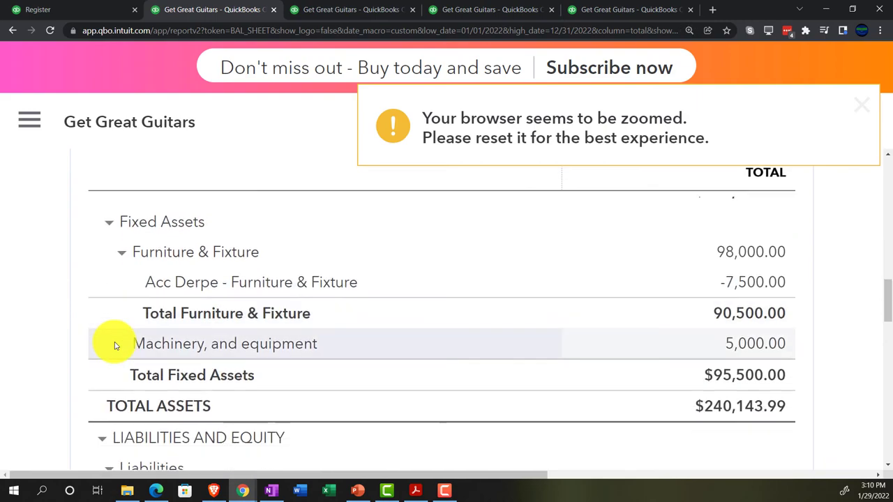
scroll(115, 345, down, 2)
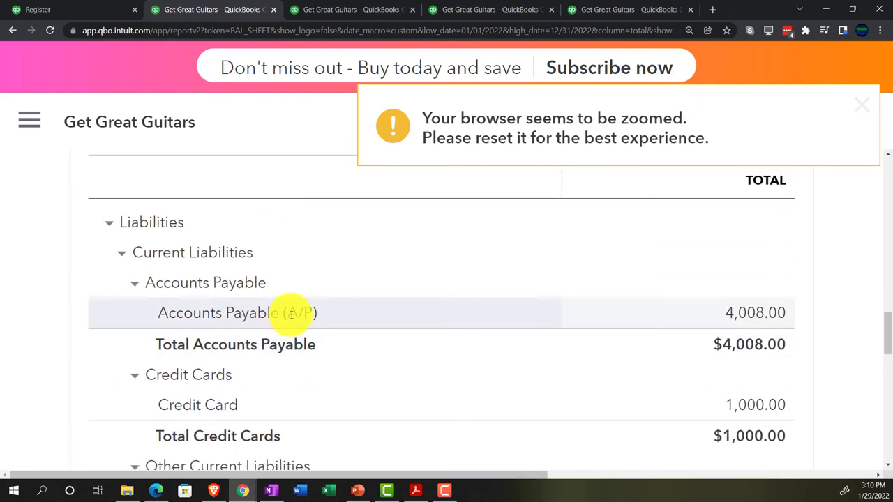
Step: Examine the transactions behind the Accounts Payable (A/P) balance, including the Spectrum and Verizon bill payments, and return to the report summary
click(727, 313)
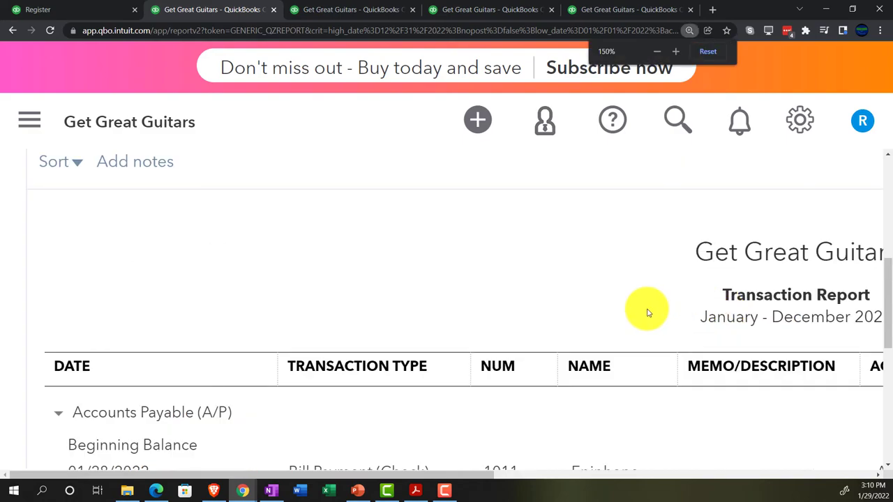
key(ctrl+minus)
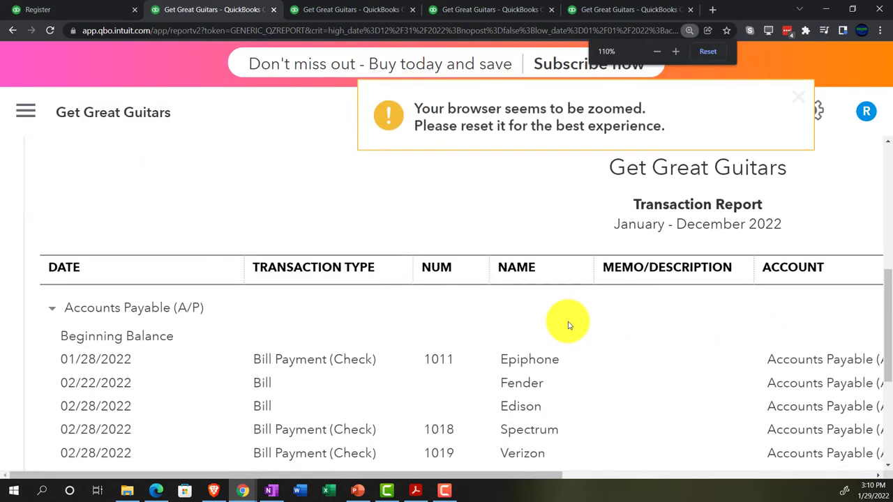
key(ctrl+minus)
key(ctrl+minus)
key(ctrl+minus)
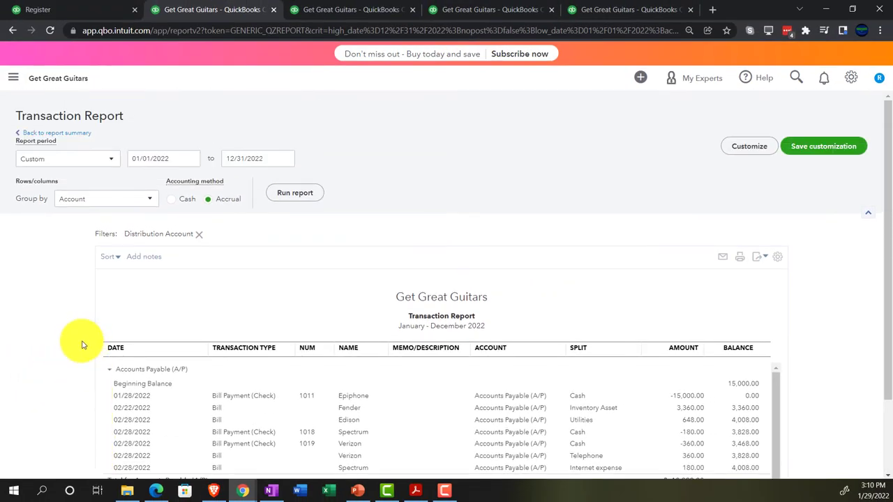
click(70, 133)
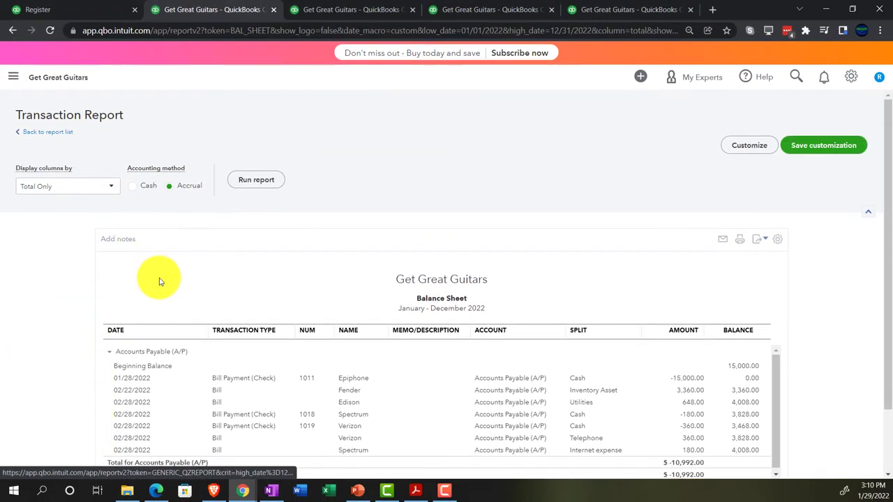
Step: Open the transaction detail behind the Balance Sheet's Cash balance and examine its latest 02/28/2022 entries
scroll(113, 337, down, 10)
key(ctrl+0)
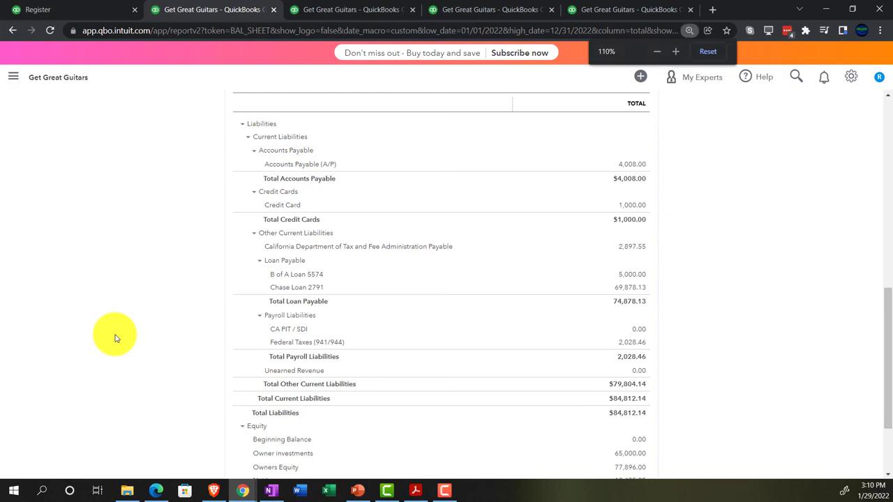
key(ctrl+plus)
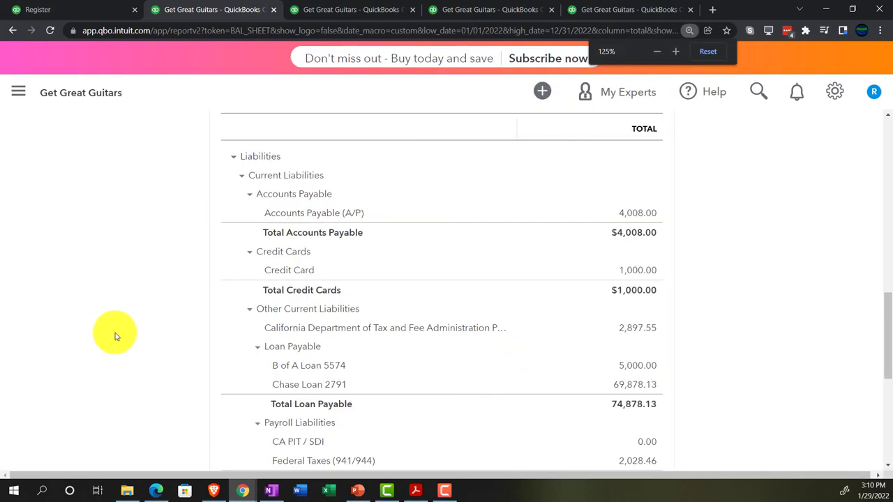
key(ctrl+plus)
scroll(116, 338, up, 5)
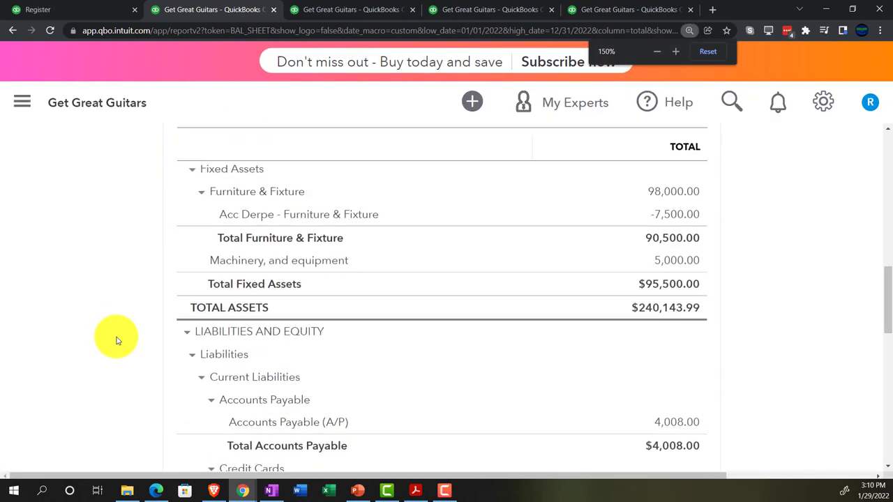
scroll(116, 338, up, 3)
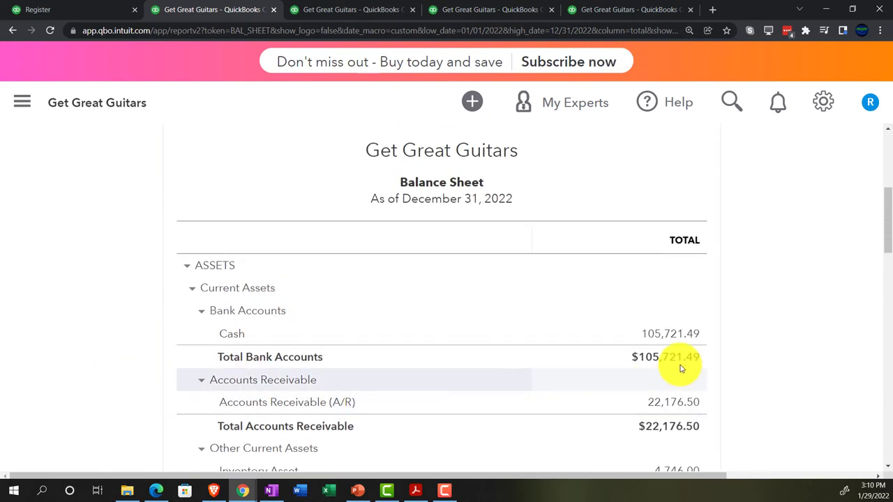
click(681, 337)
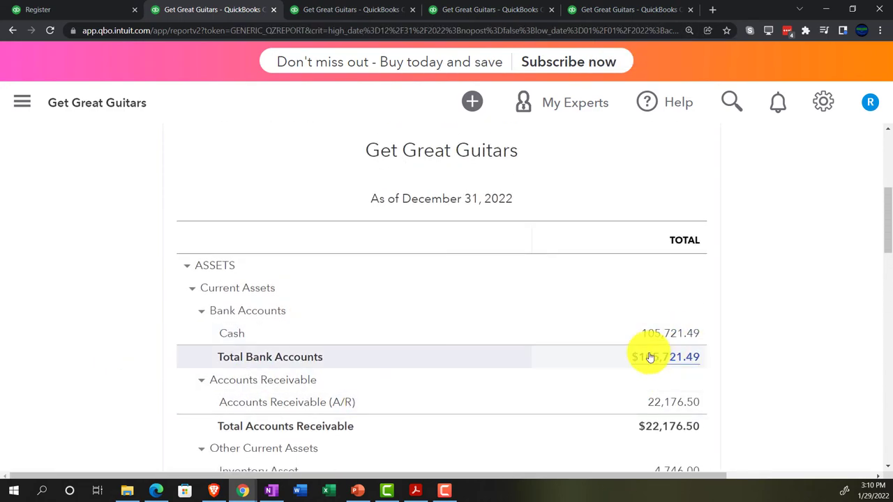
scroll(645, 358, down, 1)
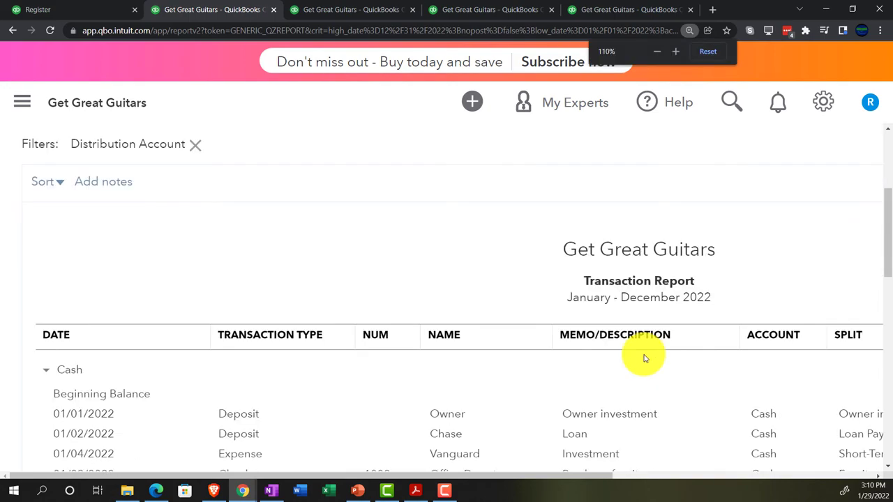
scroll(645, 359, down, 1)
key(ctrl+minus)
key(ctrl+minus)
key(ctrl+minus)
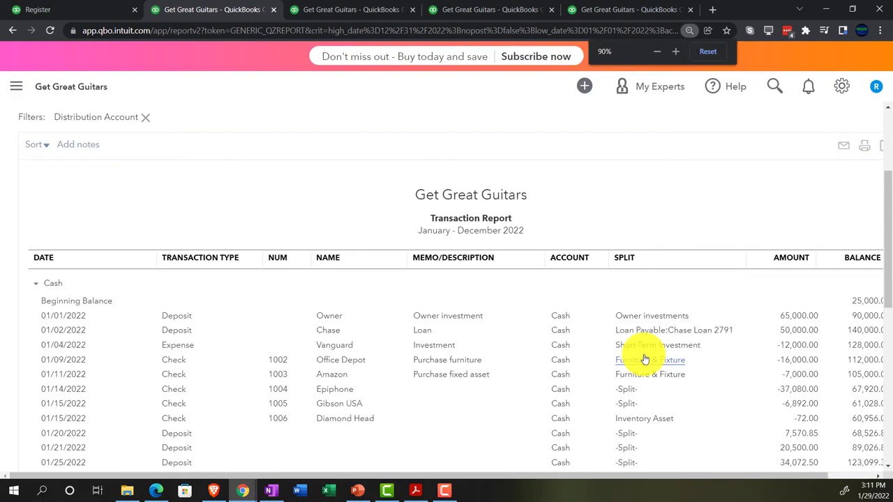
scroll(394, 377, down, 5)
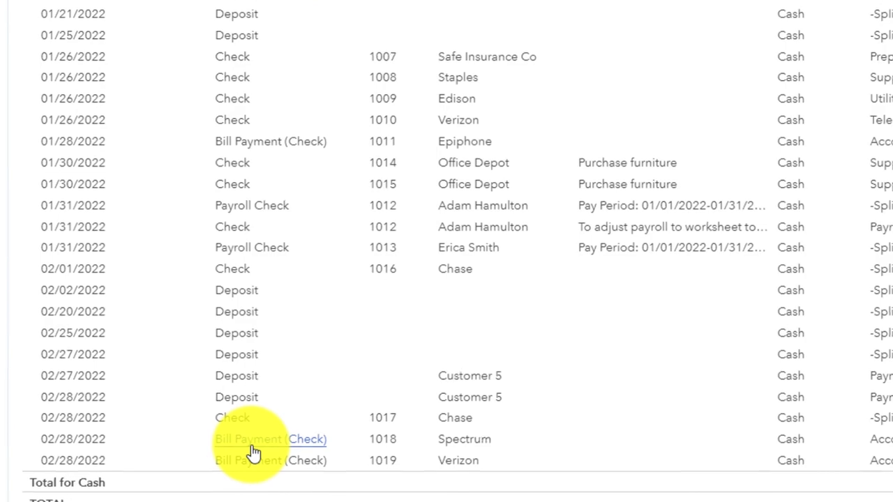
Step: Inspect Spectrum bill payment 1018 and its linked bill's payment status, close the bill, and return to the Balance Sheet
click(210, 367)
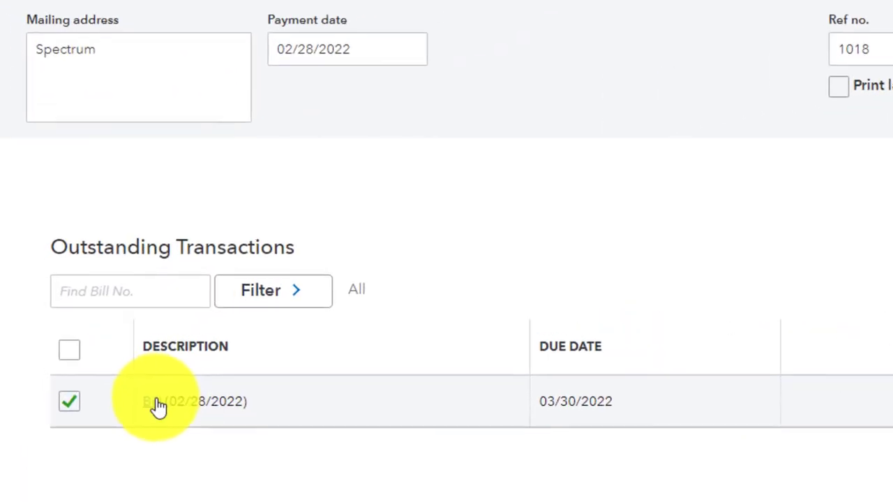
click(161, 410)
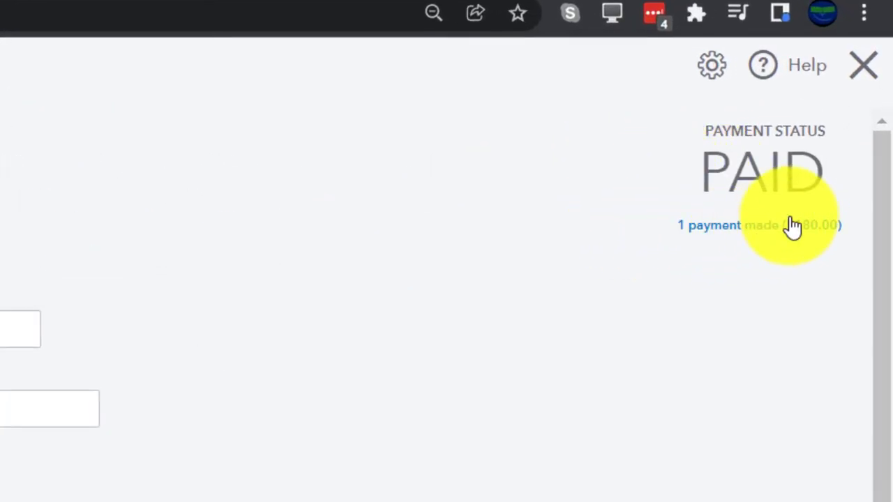
click(865, 70)
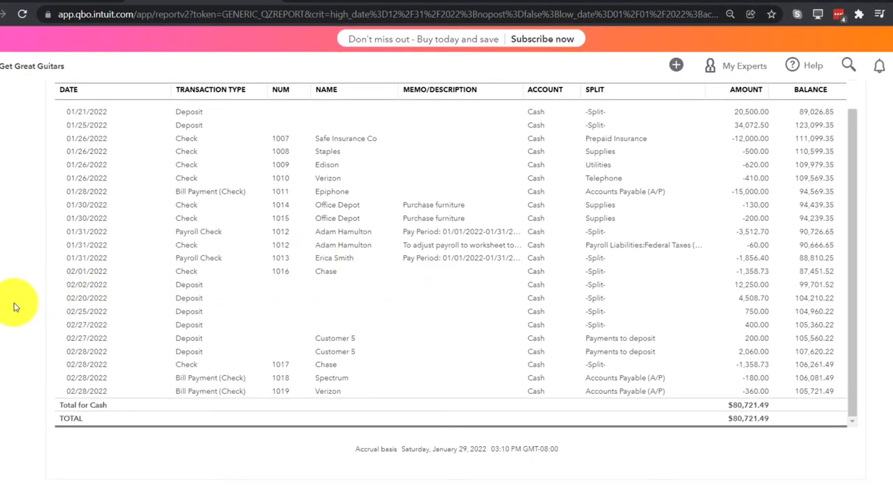
scroll(15, 307, up, 7)
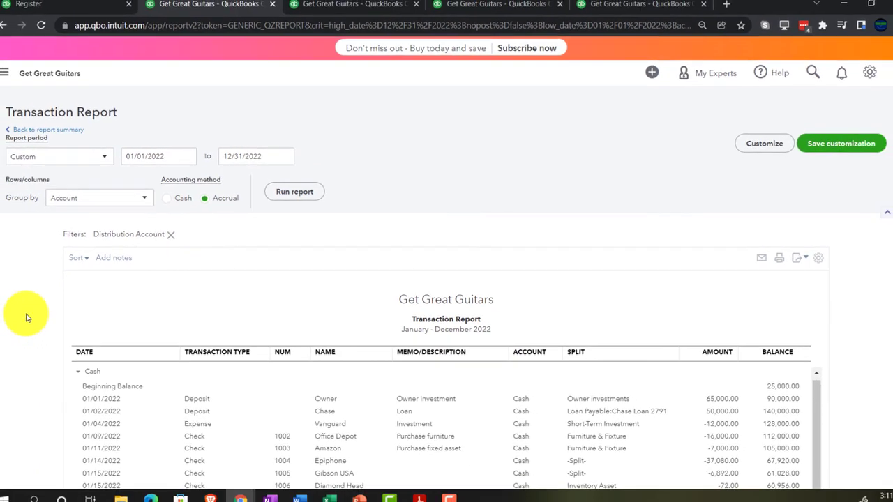
click(77, 133)
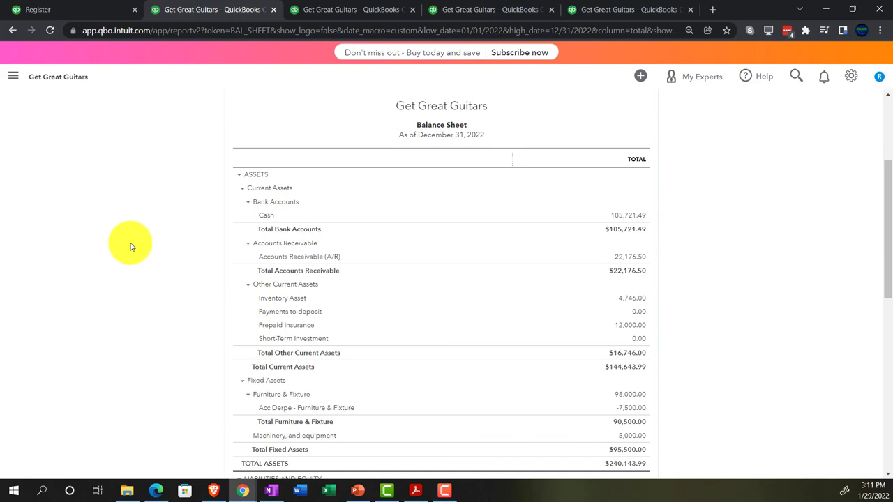
key(ctrl+0)
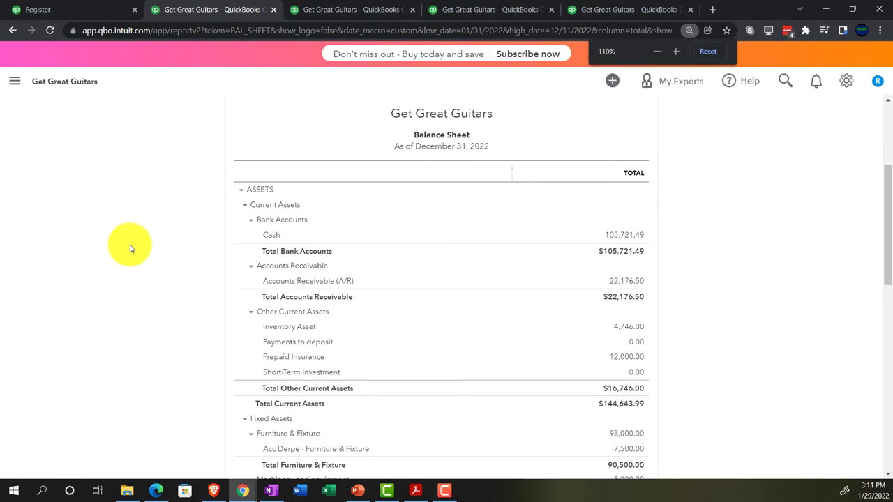
key(ctrl+plus)
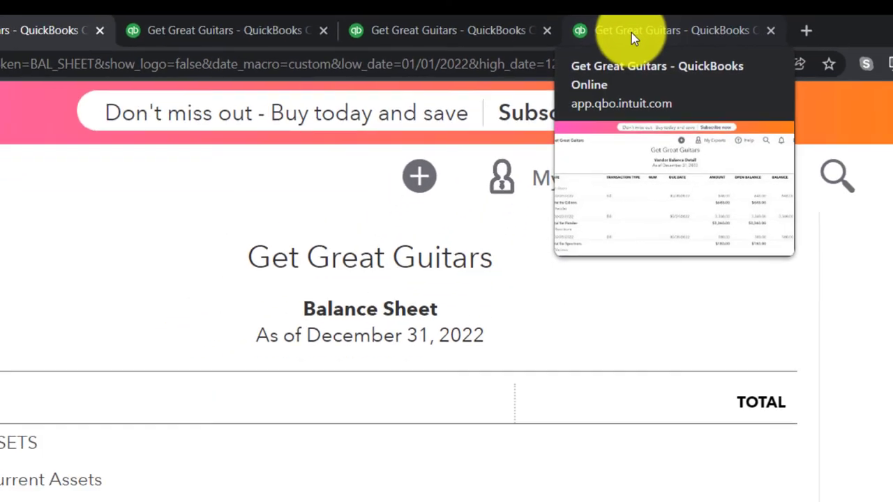
Step: Rerun the Vendor Balance Detail report as of 12/31/2022 and review the open vendor bills
click(654, 49)
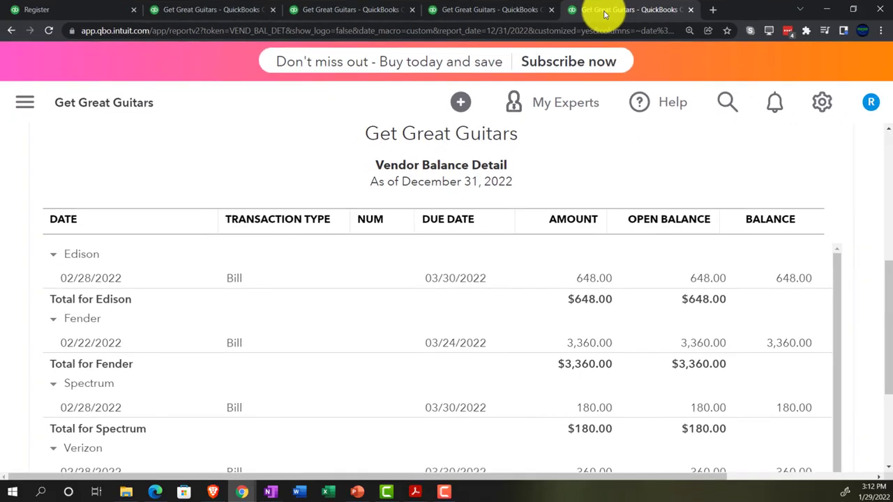
scroll(585, 239, up, 5)
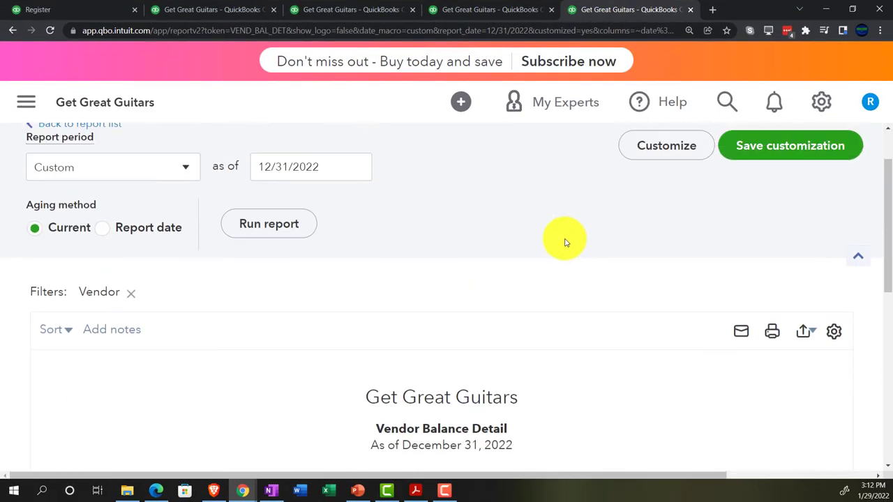
scroll(219, 309, down, 5)
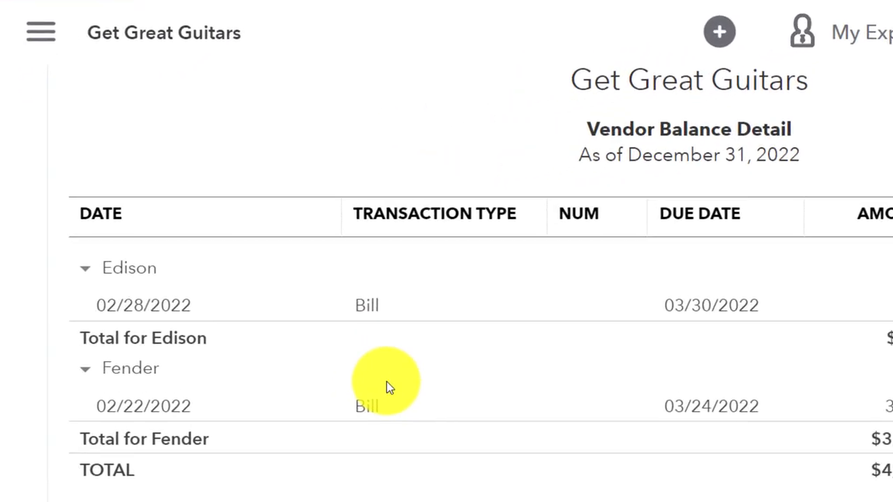
Step: Customize the Vendor Balance Detail report with the A/P Paid filter set to All, run it, and review the bills and payments
scroll(393, 391, up, 5)
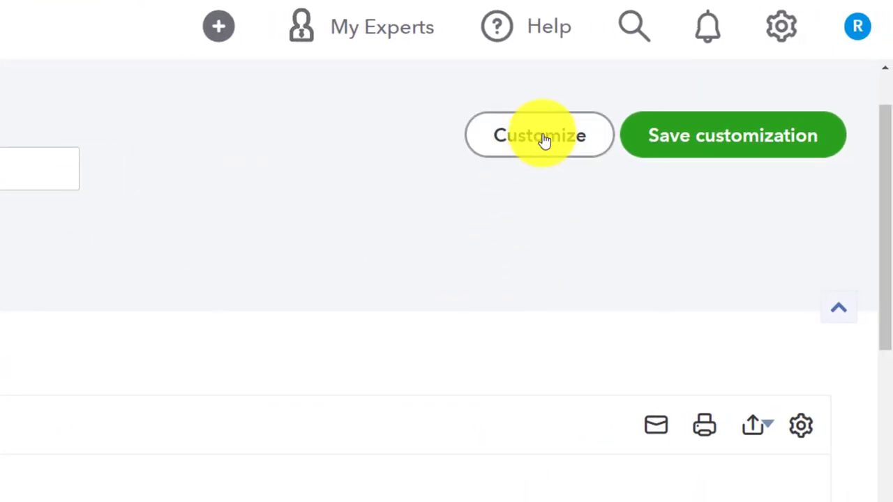
click(545, 138)
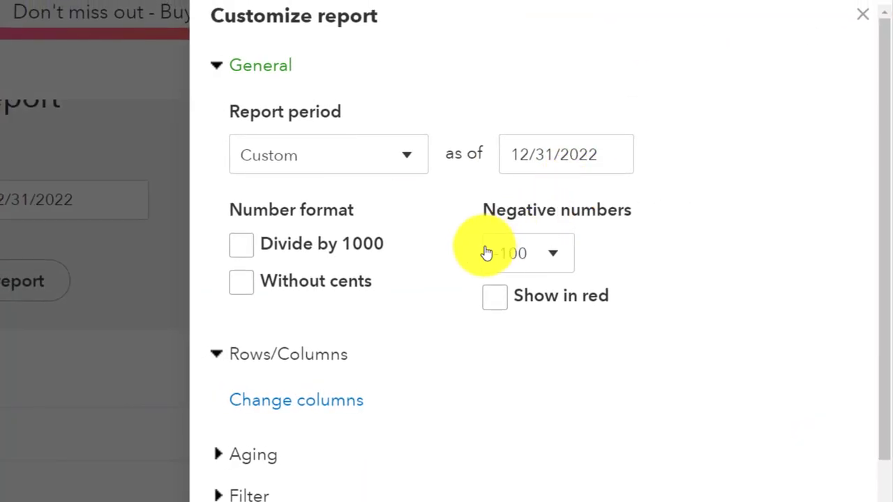
scroll(446, 293, down, 2)
click(219, 438)
scroll(279, 293, down, 5)
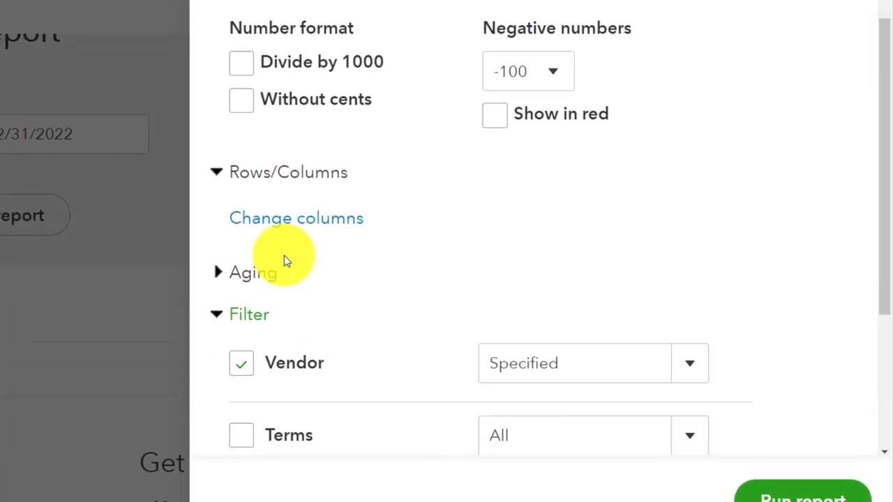
scroll(285, 254, down, 1)
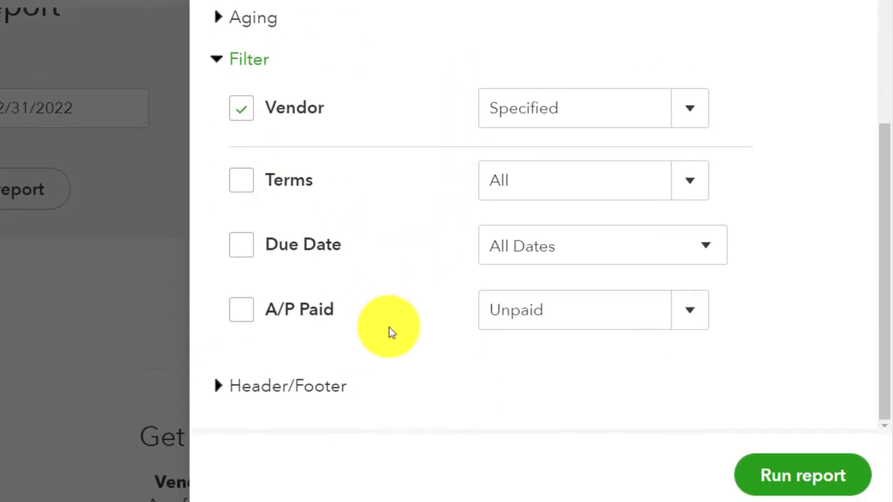
click(697, 317)
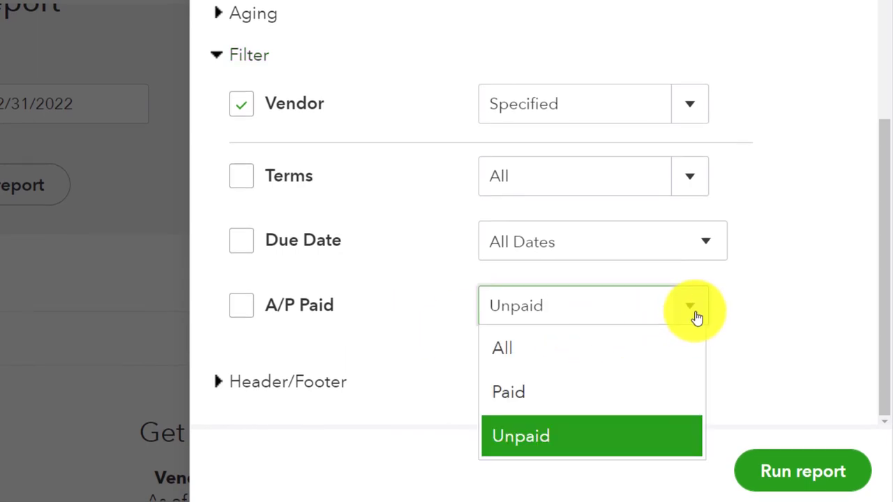
click(592, 356)
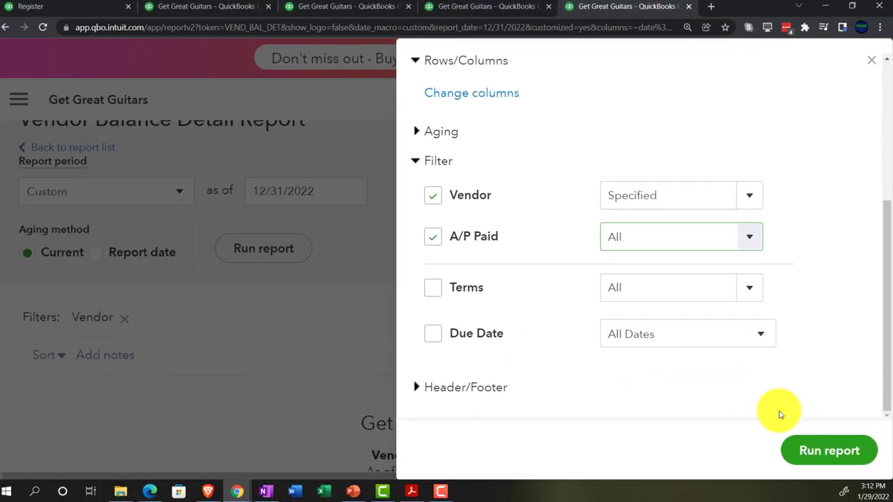
click(802, 472)
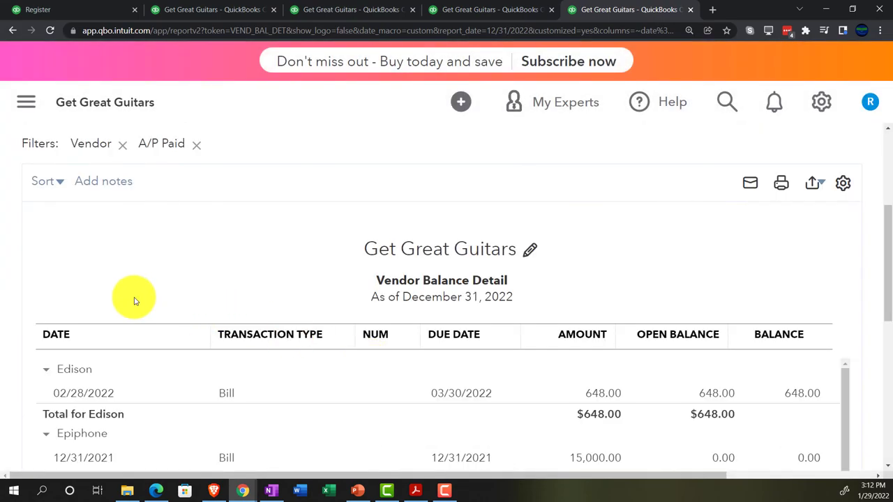
scroll(135, 300, down, 5)
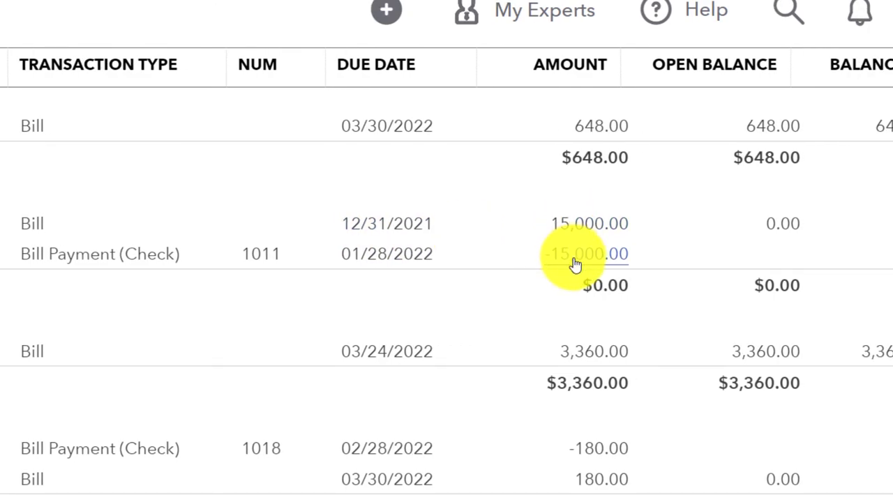
Step: Review the Spectrum and Verizon bills and payments at the end of the Vendor Balance Detail report
scroll(565, 275, down, 2)
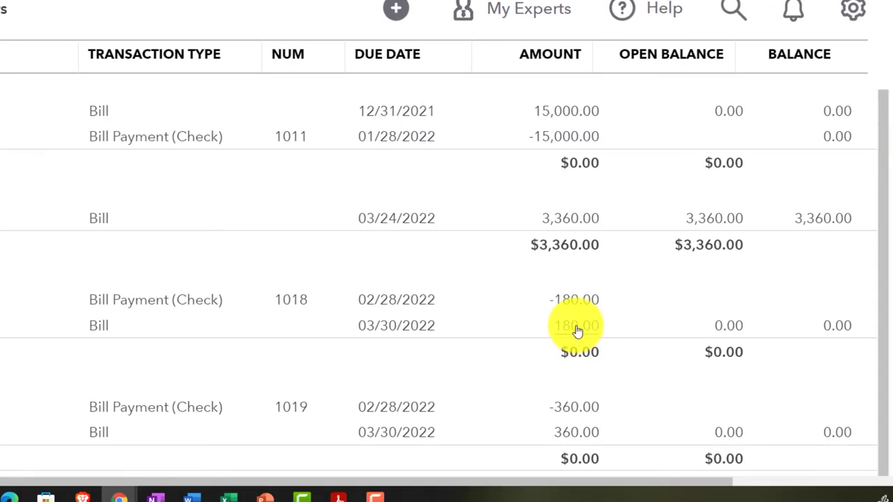
scroll(578, 303, down, 2)
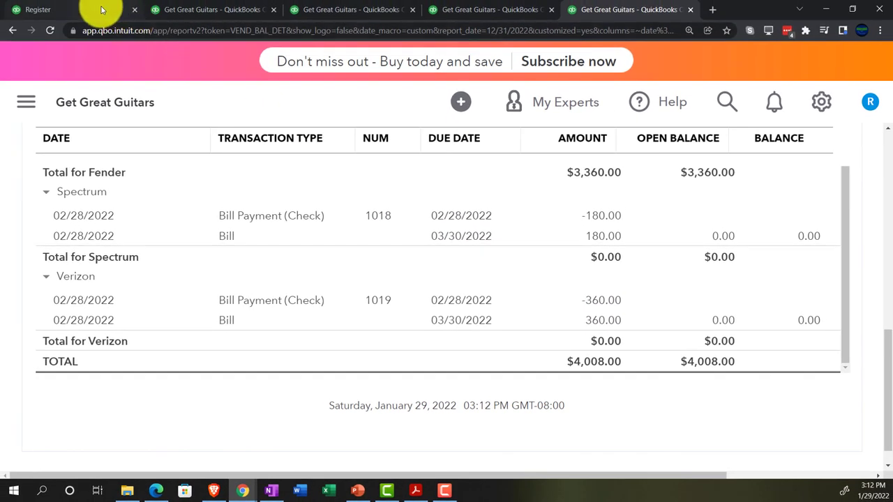
Step: Leave the Cash bank register and open the company's Vendors list with the side navigation collapsed
click(101, 10)
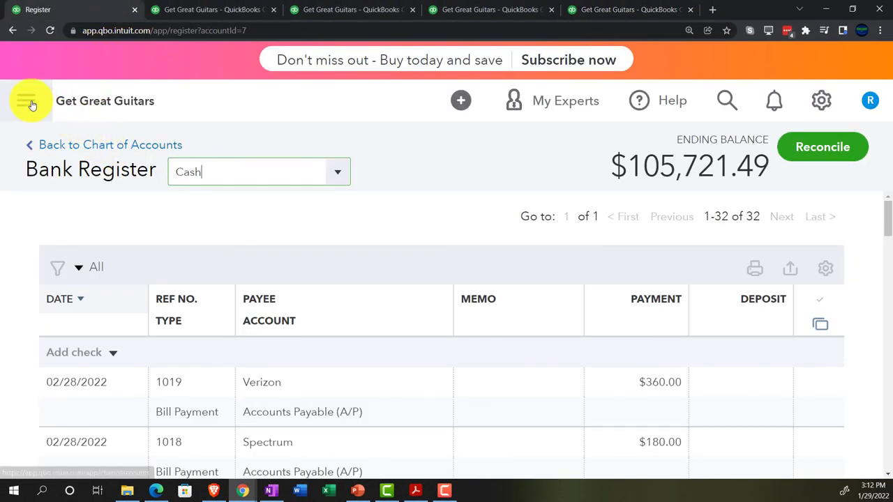
click(31, 103)
key(ctrl+minus)
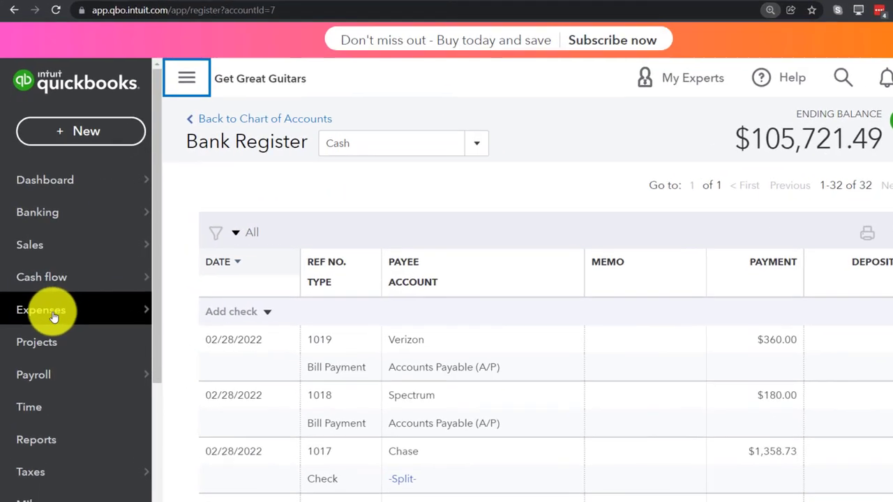
mouse_move(43, 304)
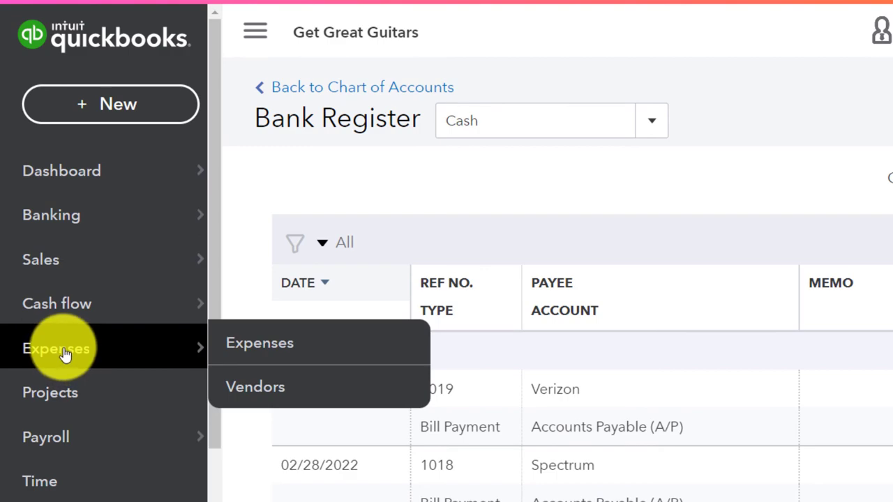
click(68, 355)
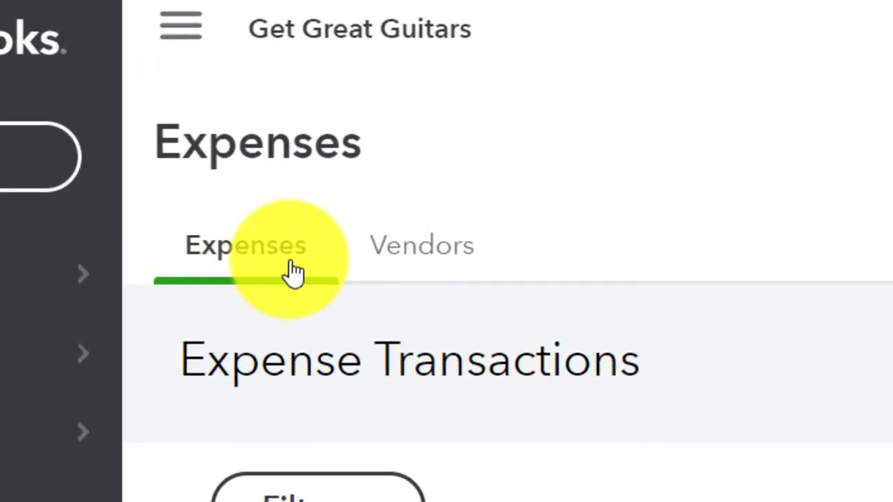
click(419, 256)
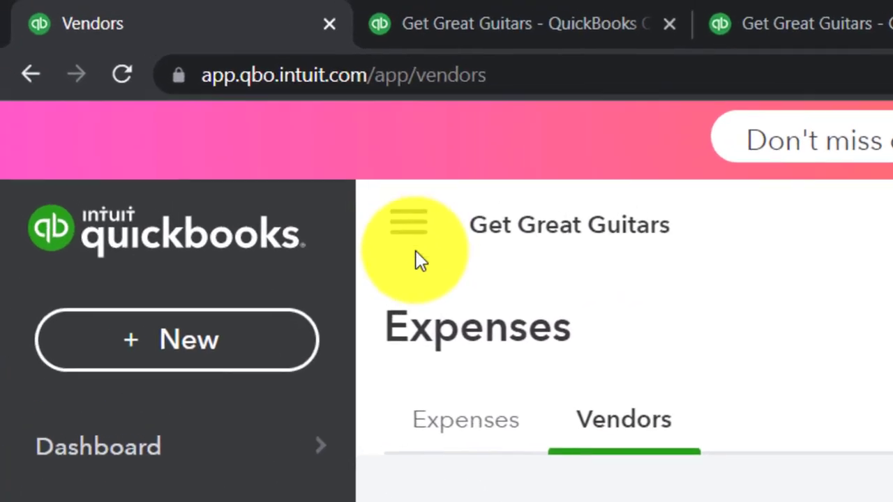
click(24, 26)
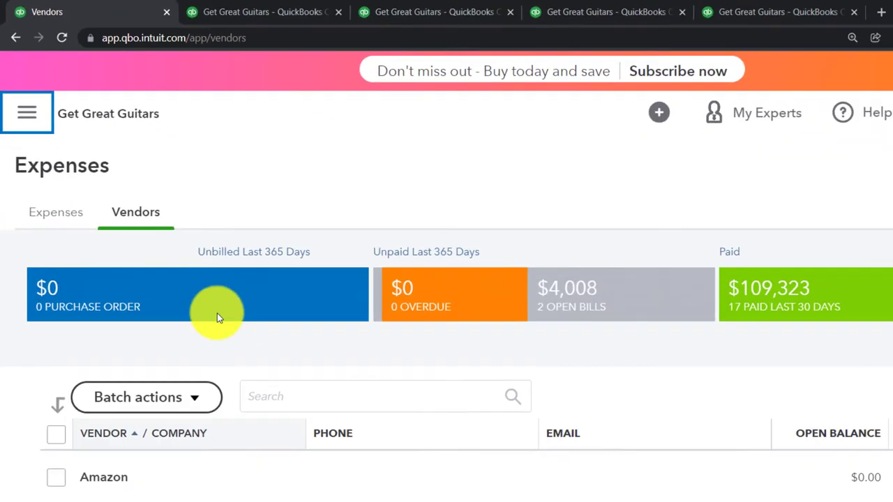
Step: Open Spectrum's vendor record and examine its transaction list for the bill and bill payment
scroll(217, 317, down, 5)
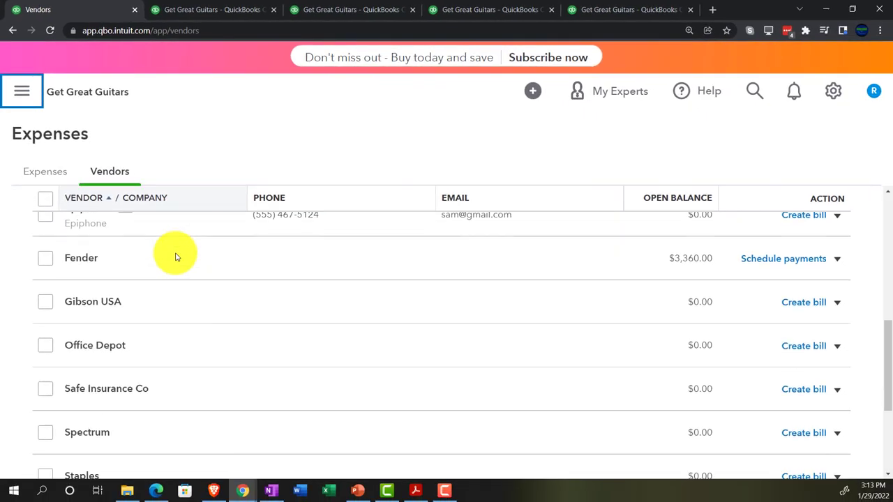
scroll(175, 255, down, 2)
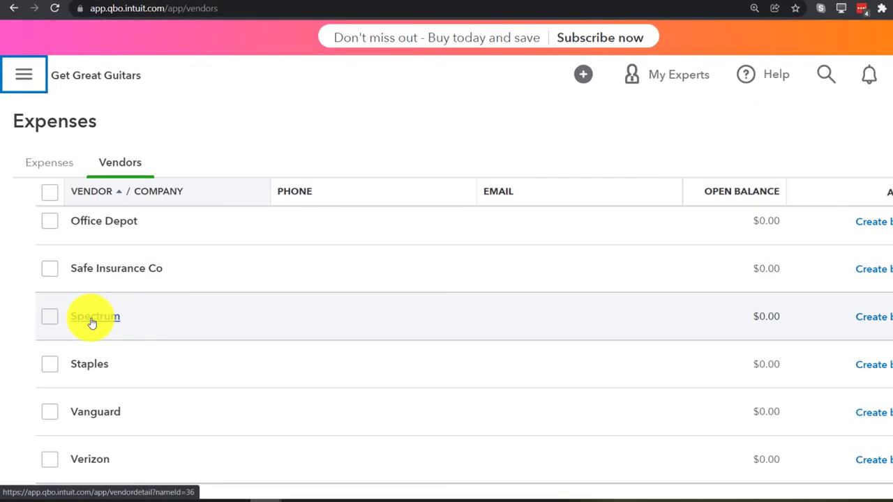
click(92, 319)
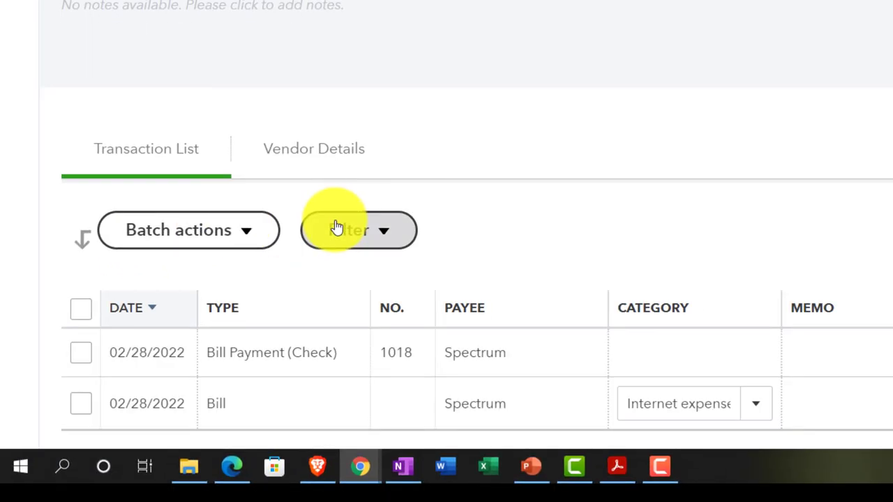
scroll(337, 226, down, 1)
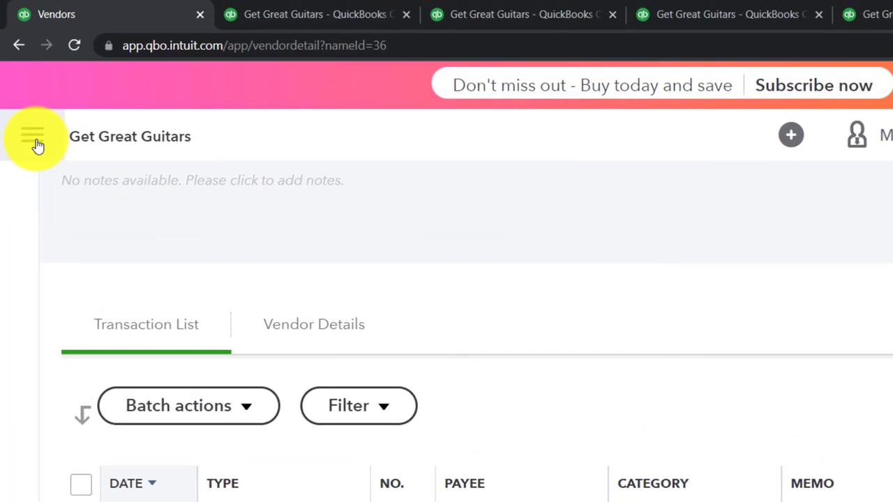
Step: Expand the vendor list beside Spectrum's record, and open the Expense Transactions list with the side navigation collapsed
click(32, 135)
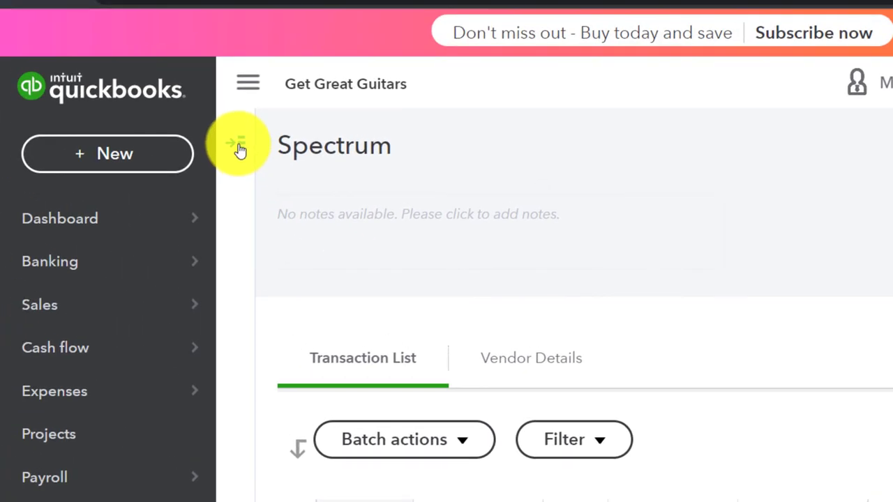
click(237, 146)
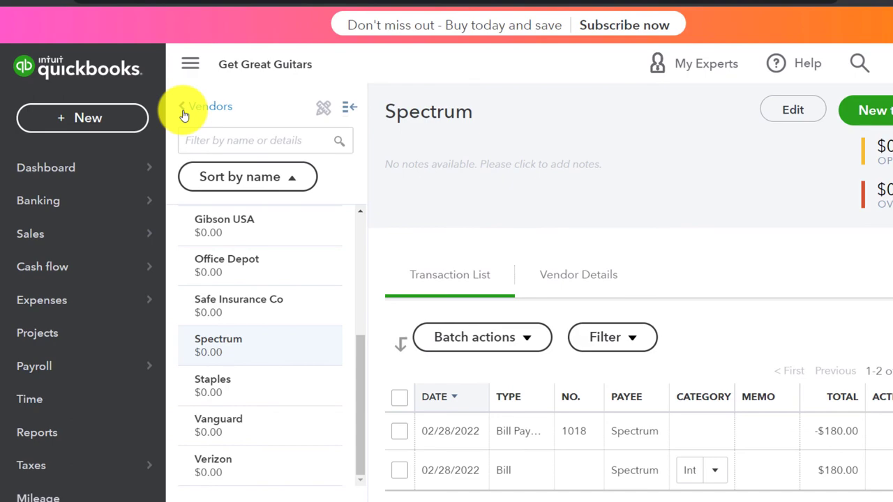
mouse_move(49, 304)
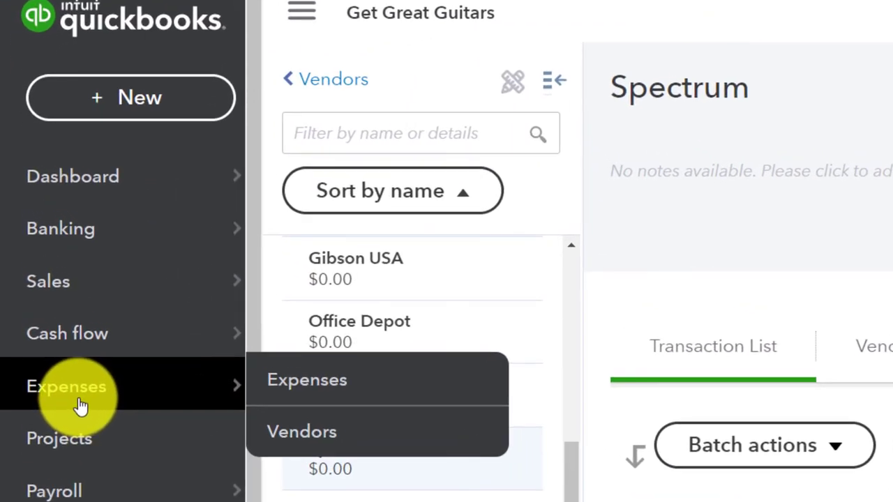
click(80, 404)
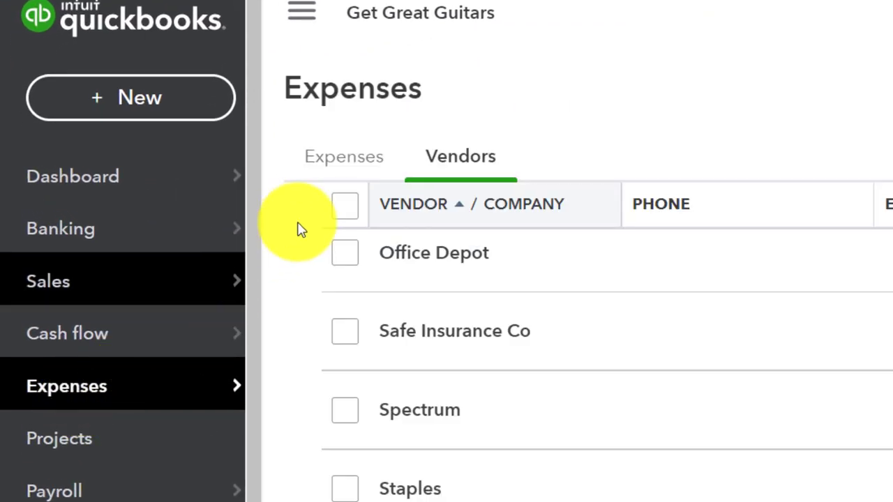
click(326, 202)
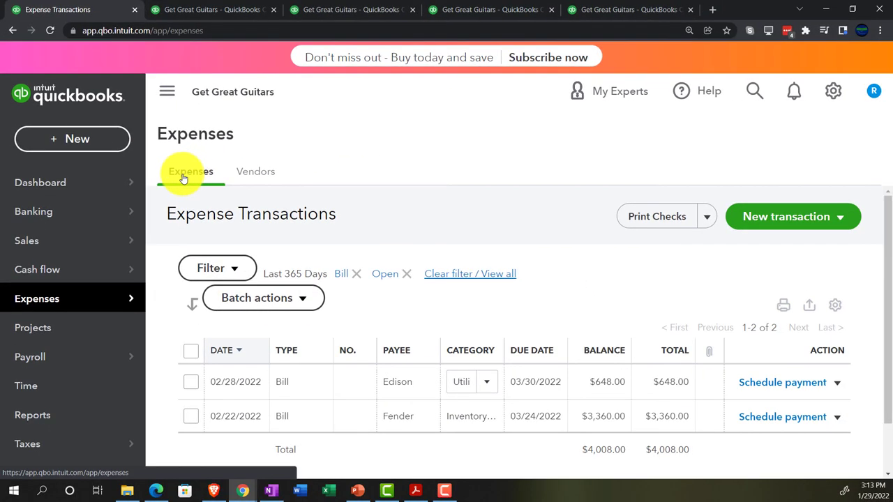
click(168, 104)
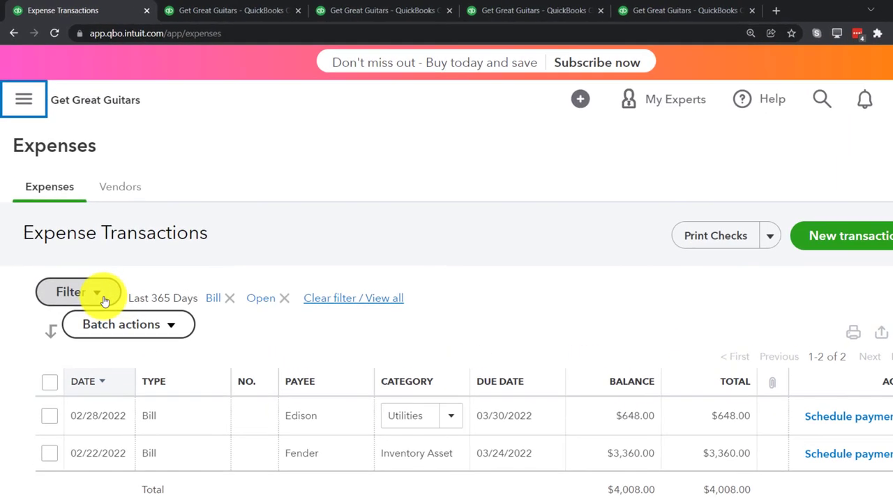
Step: Filter the expense transactions to bills of all statuses from the last 365 days and review the bills and their balances
click(97, 272)
click(216, 206)
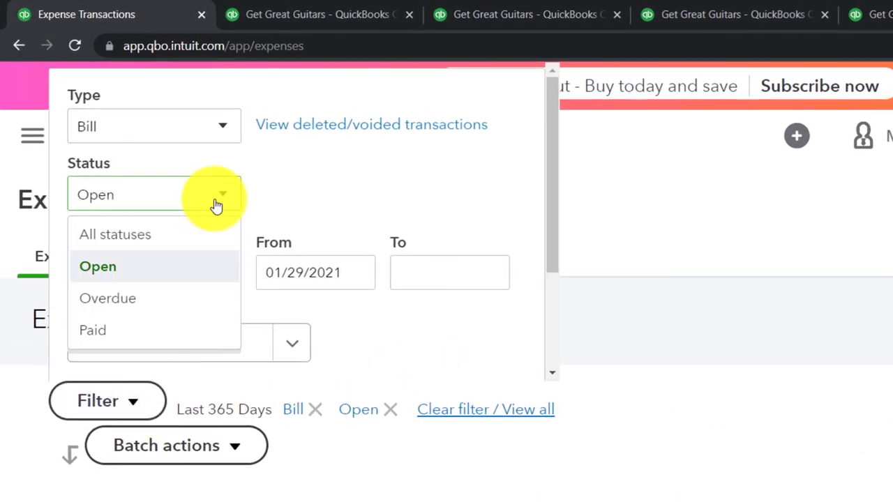
click(178, 237)
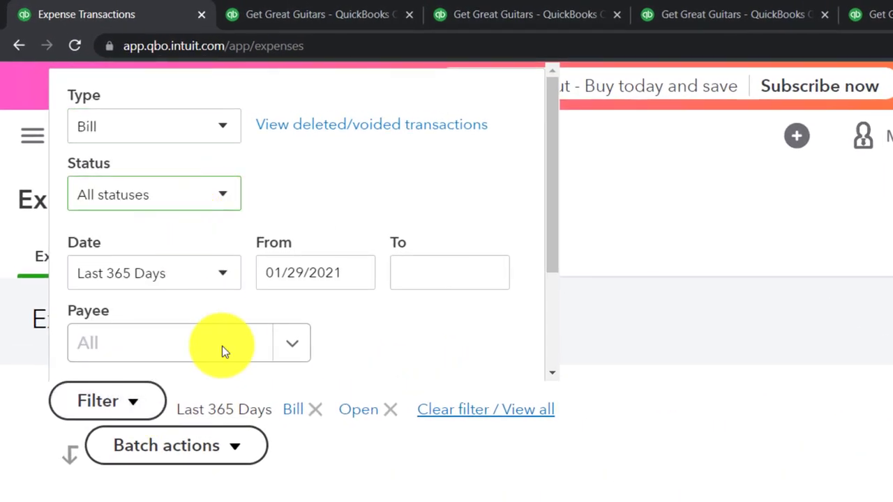
scroll(350, 350, down, 2)
click(474, 342)
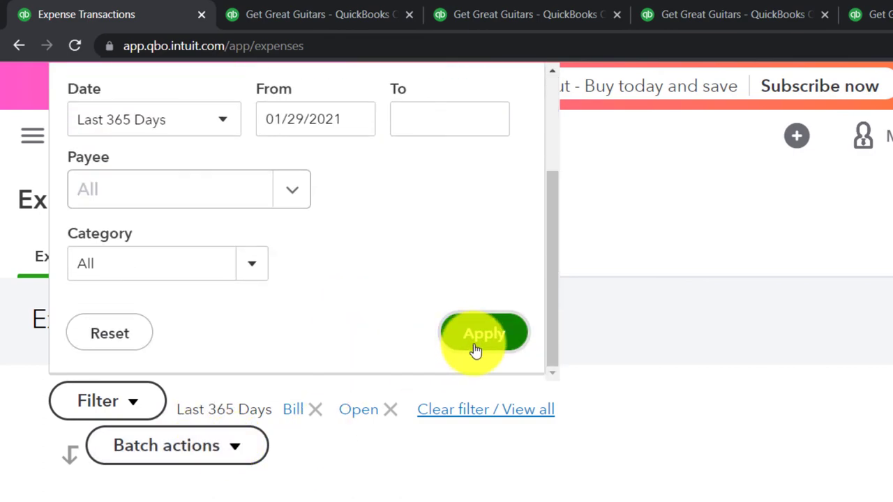
scroll(514, 408, down, 5)
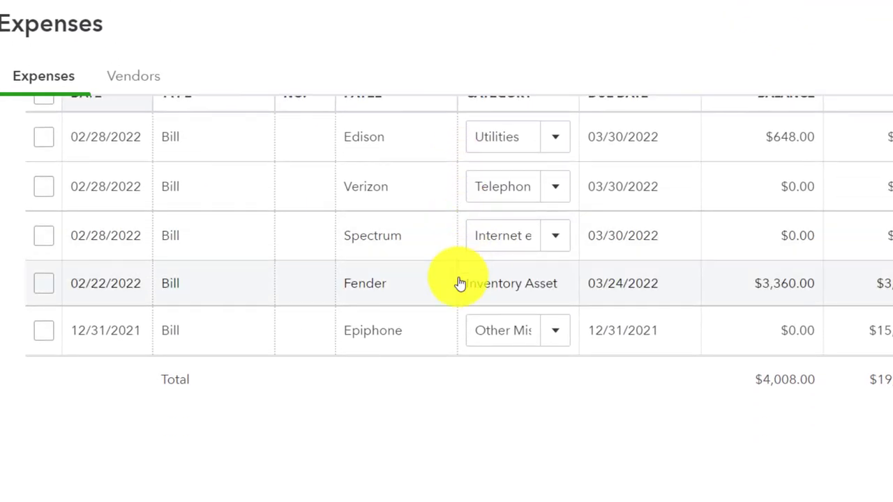
scroll(458, 283, up, 1)
scroll(455, 293, up, 1)
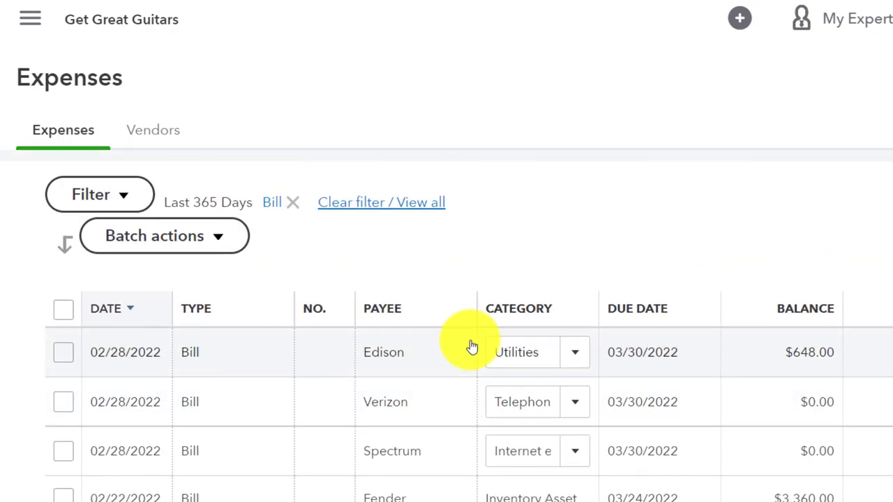
scroll(460, 343, up, 1)
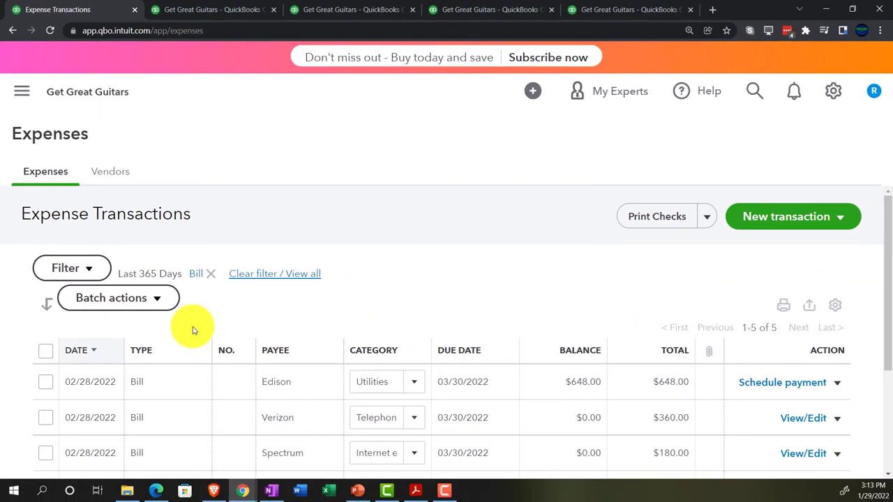
Step: Filter the expense transactions to show only bills with Open status and review them
click(98, 272)
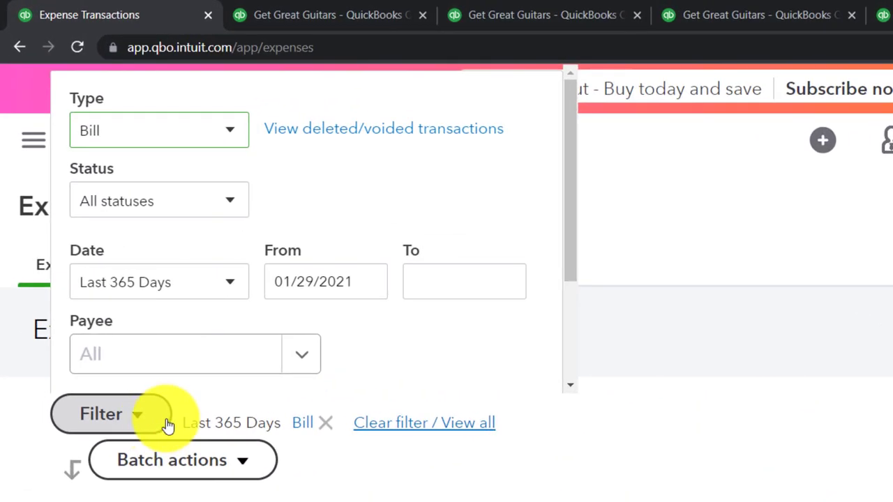
click(225, 205)
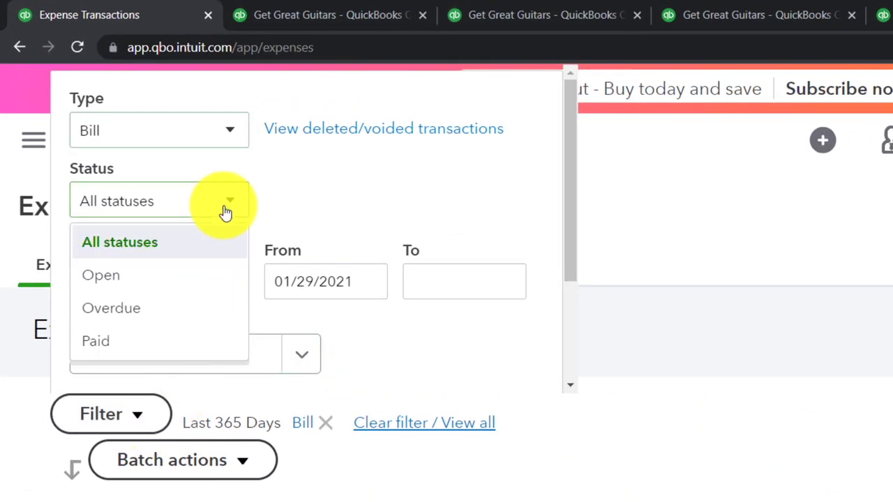
click(132, 274)
scroll(385, 250, down, 3)
click(480, 356)
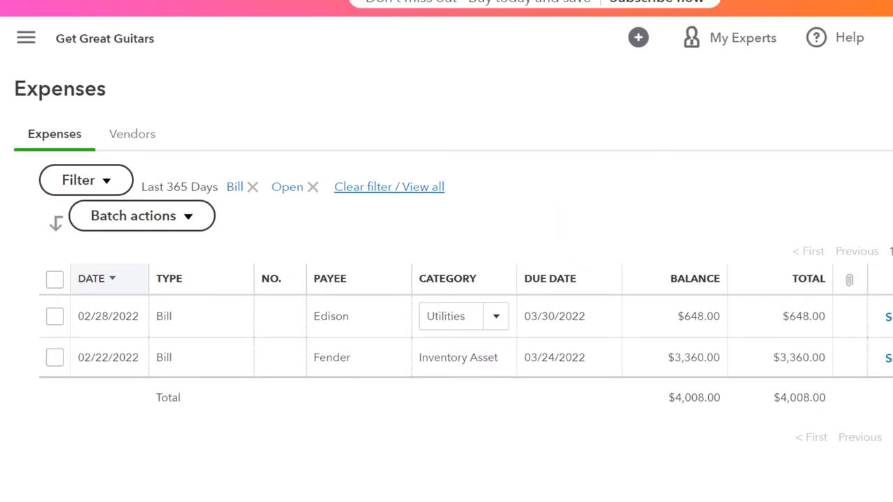
Step: Rerun the Trial Balance report for 01/01/2022 to 12/31/2022 on the accrual basis
click(488, 9)
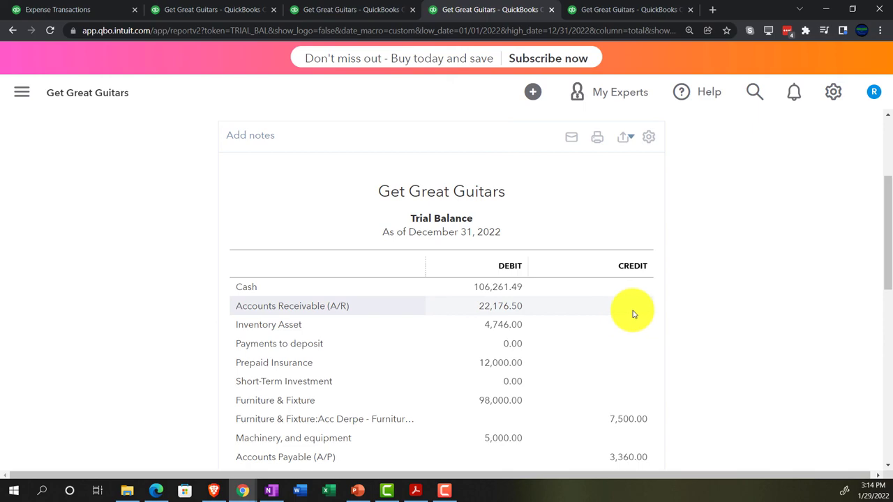
scroll(632, 314, up, 3)
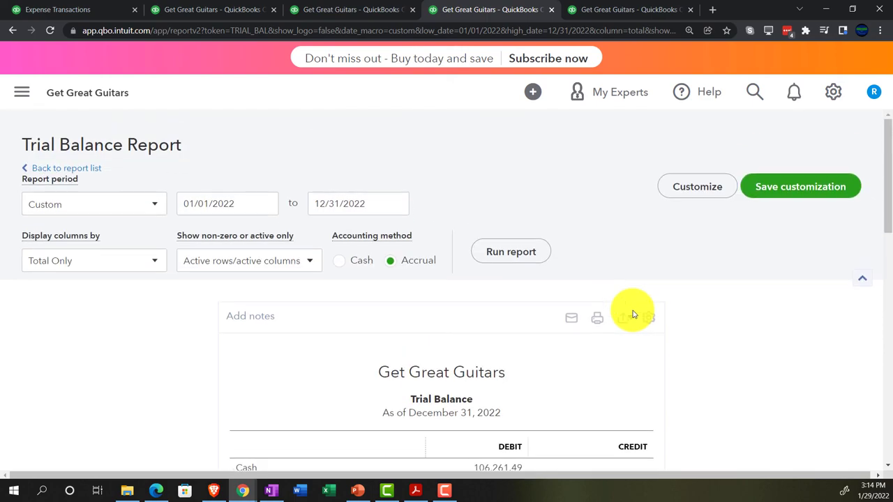
click(509, 252)
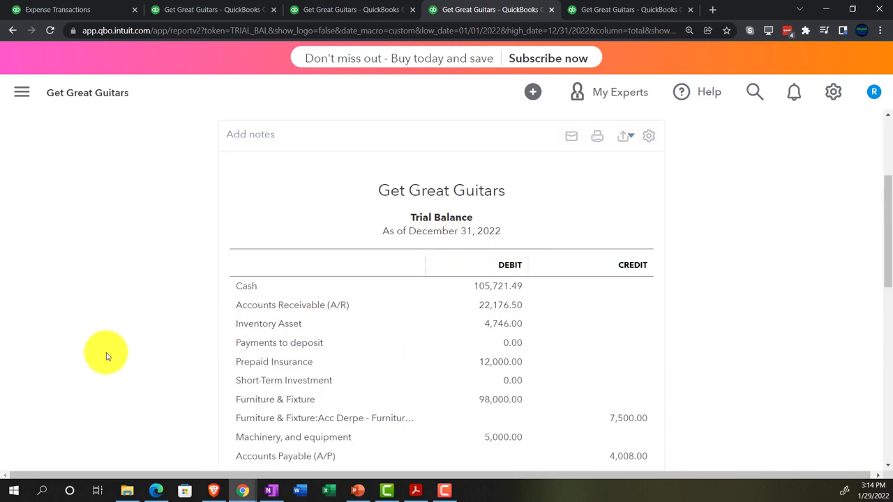
key(ctrl+plus)
key(ctrl+plus)
key(ctrl+plus)
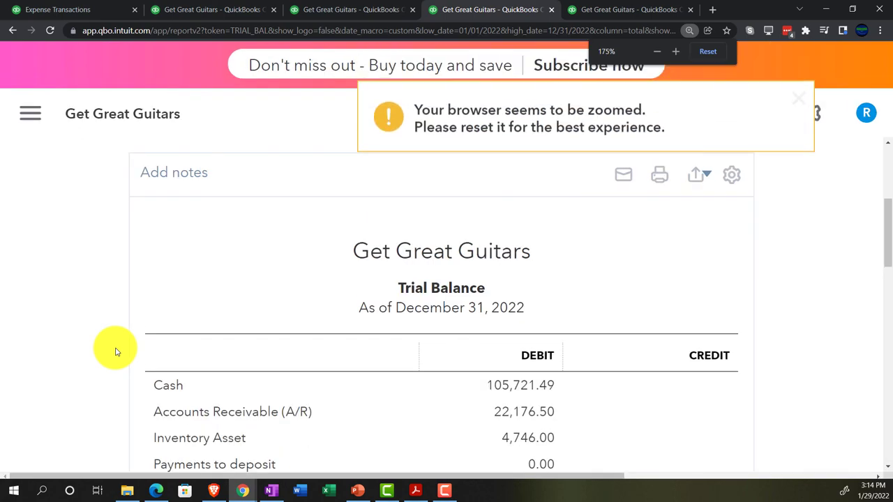
key(ctrl+plus)
scroll(116, 351, down, 1)
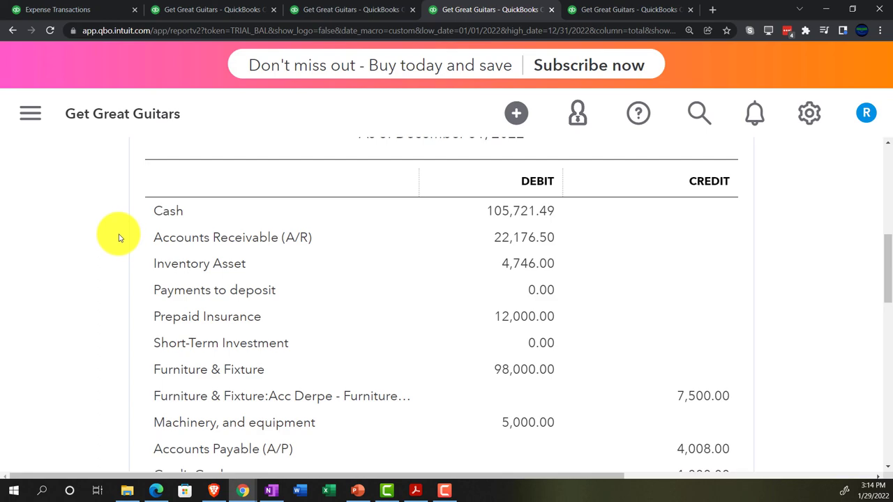
scroll(119, 237, down, 2)
scroll(118, 238, down, 1)
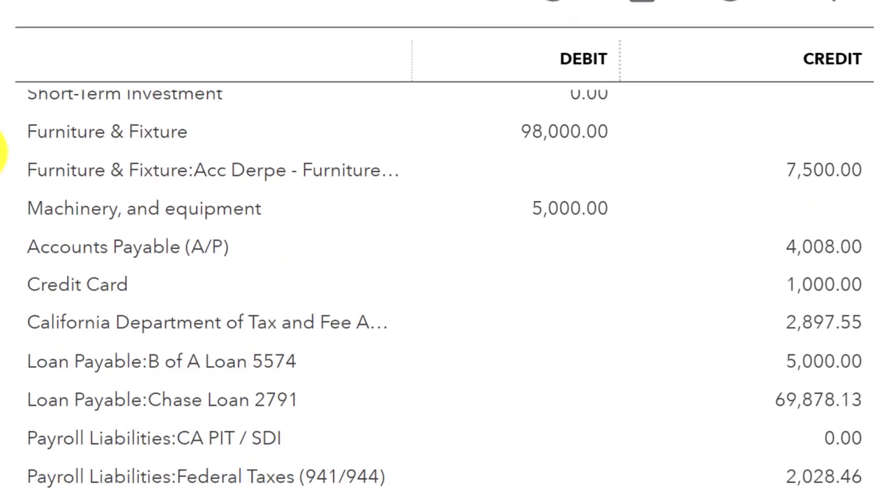
scroll(3, 149, down, 3)
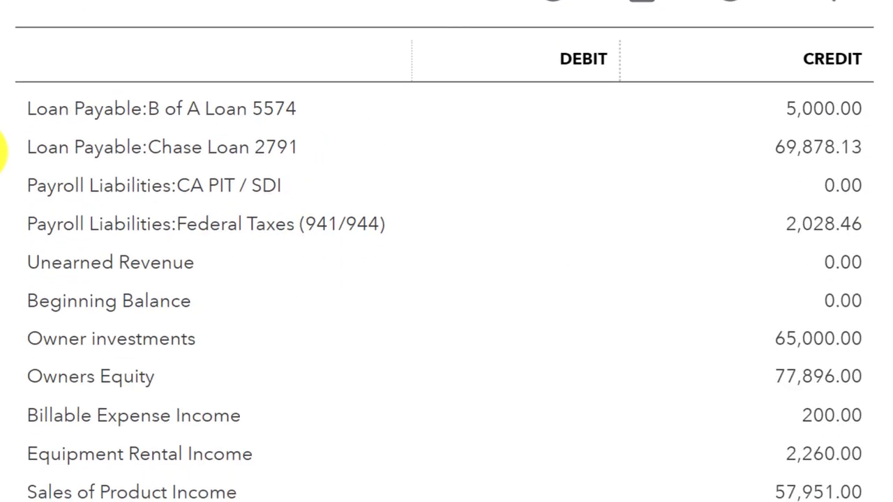
scroll(2, 150, down, 2)
scroll(3, 150, down, 2)
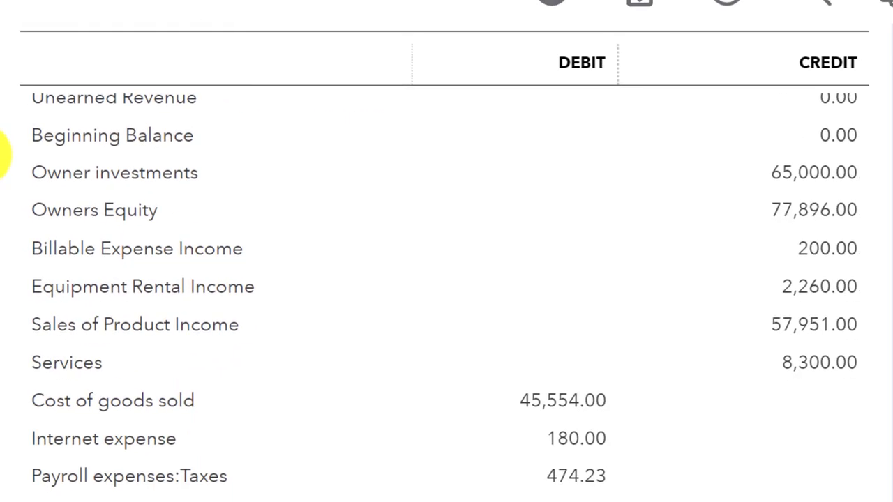
scroll(2, 150, down, 3)
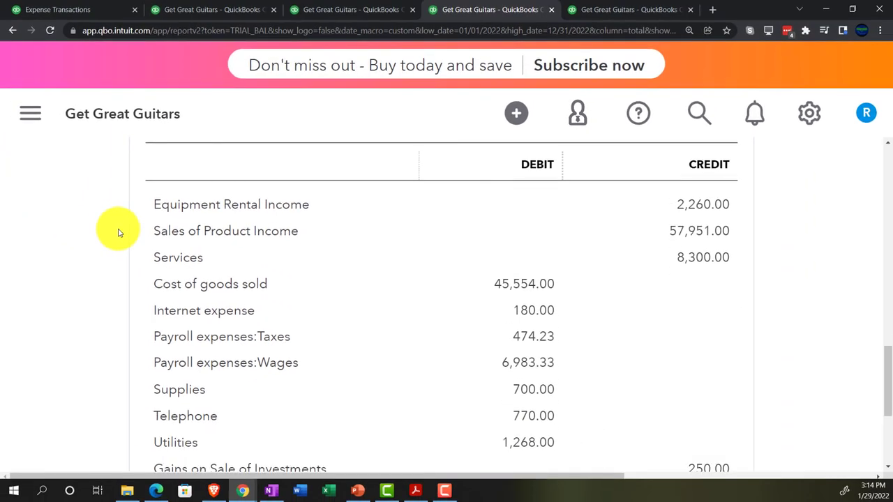
scroll(118, 232, down, 2)
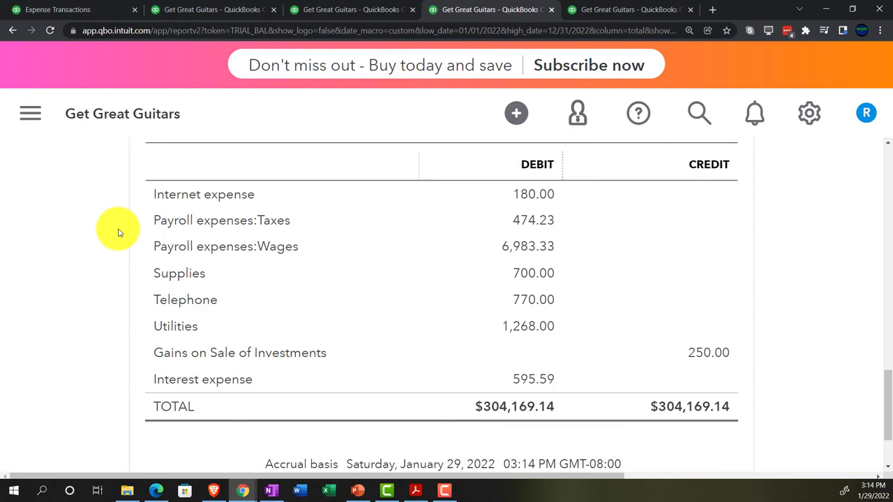